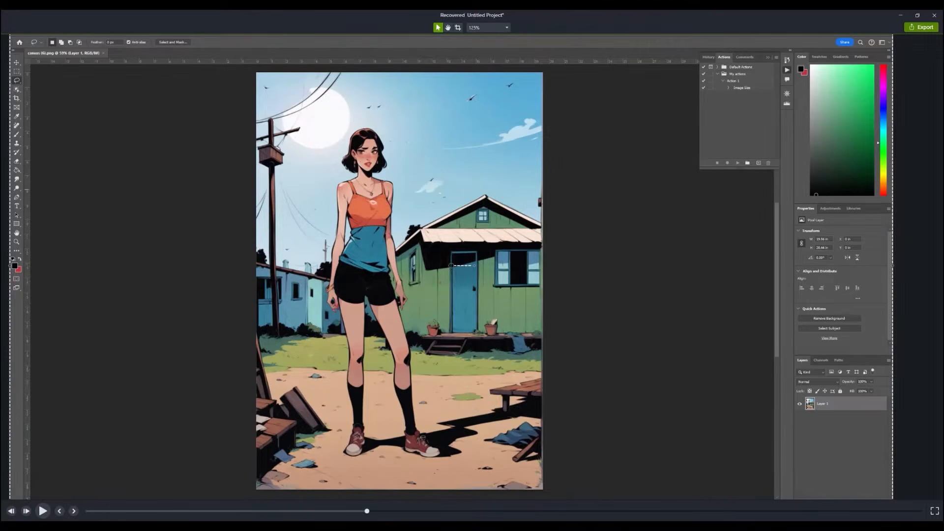
- Remove the woman, her ground shadow, the left flowerpot, the cloth pile and the upper power lines from the picture with the Remove tool
key("j")
mouse_move(349, 124)
left_mouse_down()
mouse_move(339, 352)
mouse_move(400, 161)
mouse_move(352, 123)
left_mouse_up()
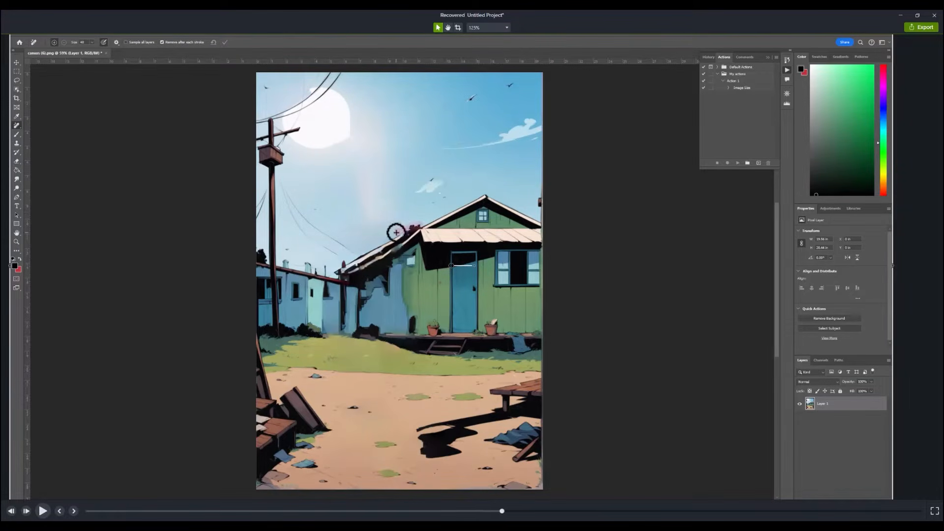
left_click_drag(432, 328, 435, 330)
left_click_drag(489, 432, 533, 450)
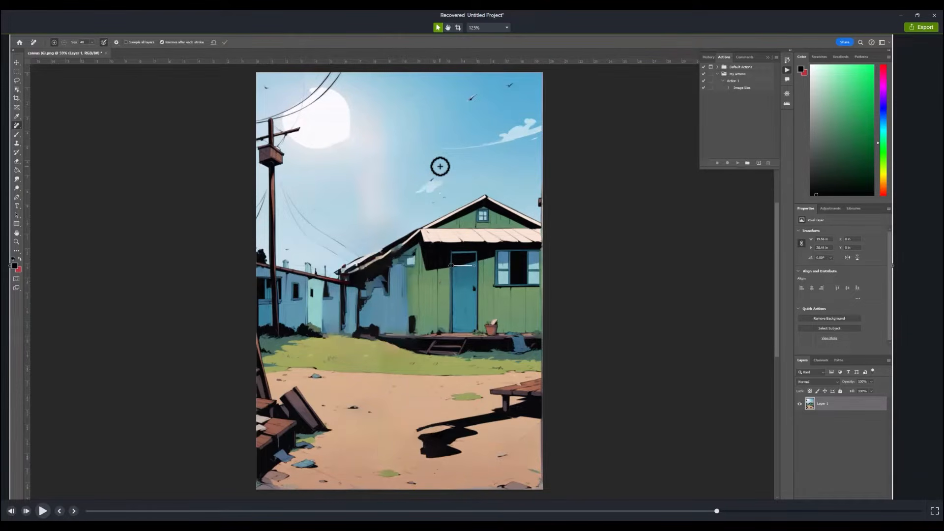
left_click_drag(418, 435, 491, 427)
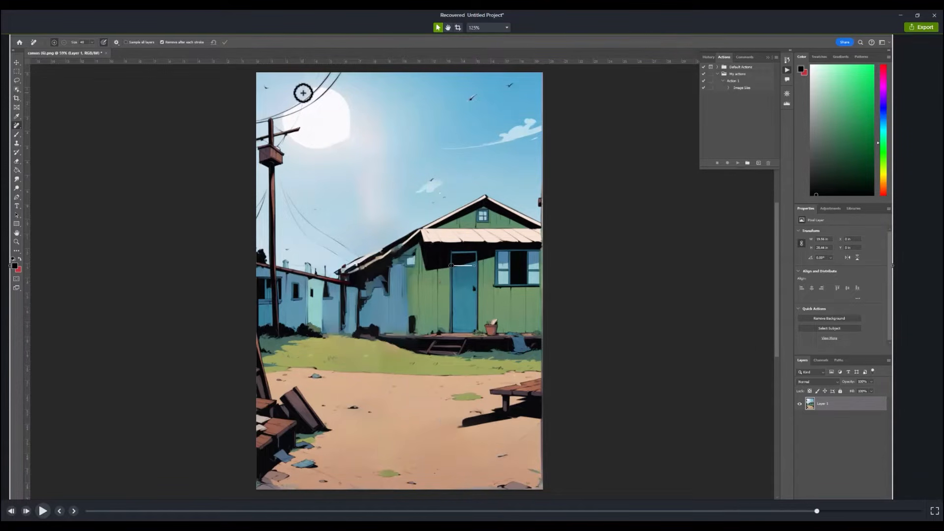
mouse_move(302, 93)
left_mouse_down()
mouse_move(281, 123)
mouse_move(329, 76)
left_mouse_up()
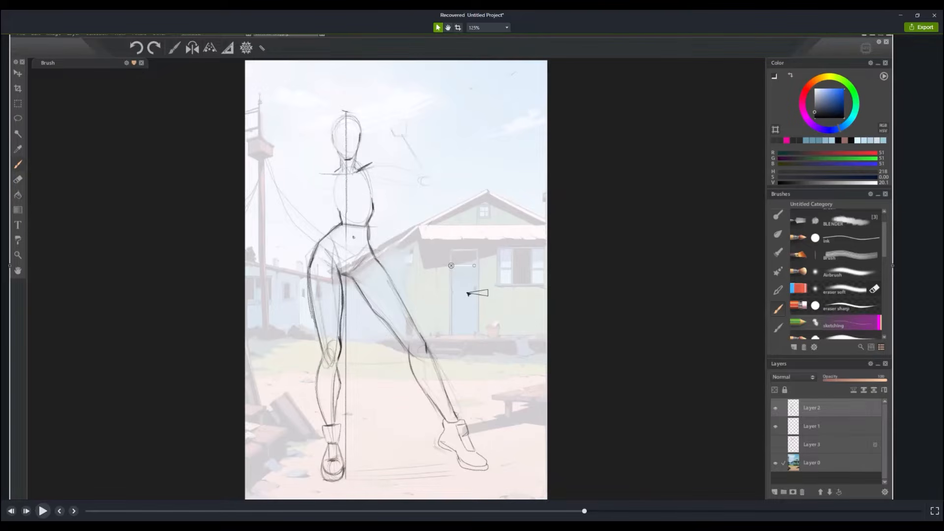
key("space")
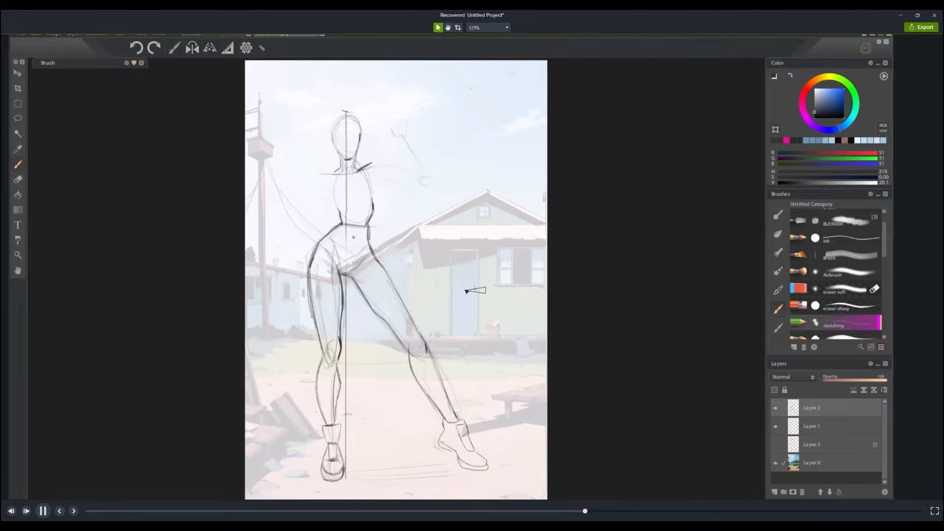
key("space")
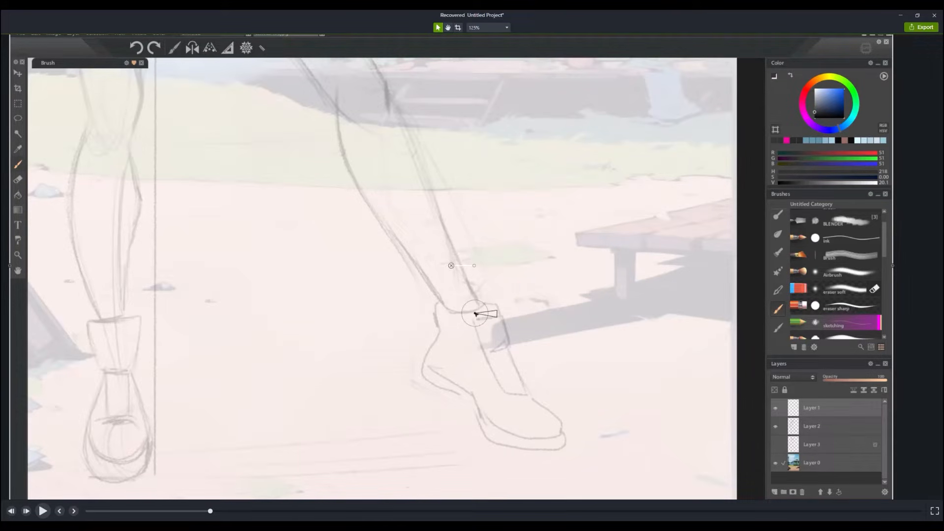
- Sketch over the outline of the figure's extended lower leg and shoe
mouse_move(475, 313)
left_mouse_down()
mouse_move(484, 301)
mouse_move(449, 240)
left_mouse_up()
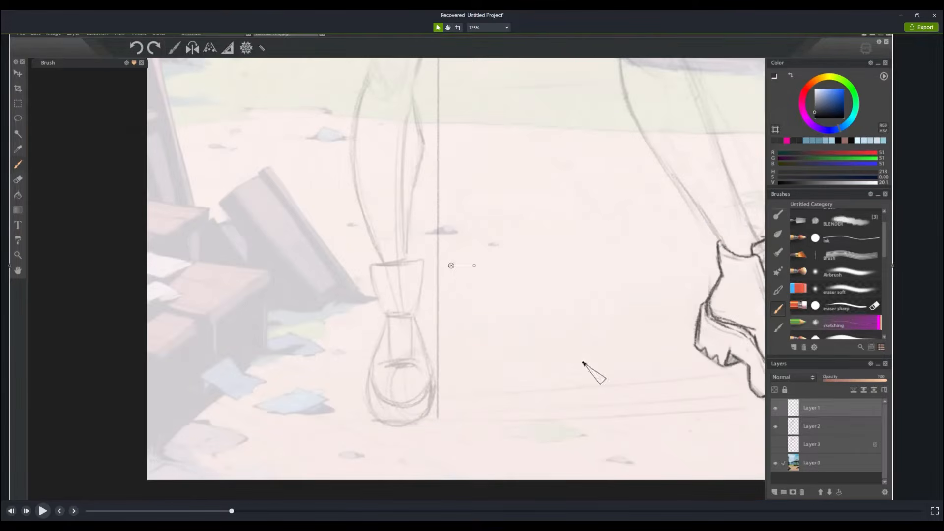
left_click_drag(431, 366, 374, 391)
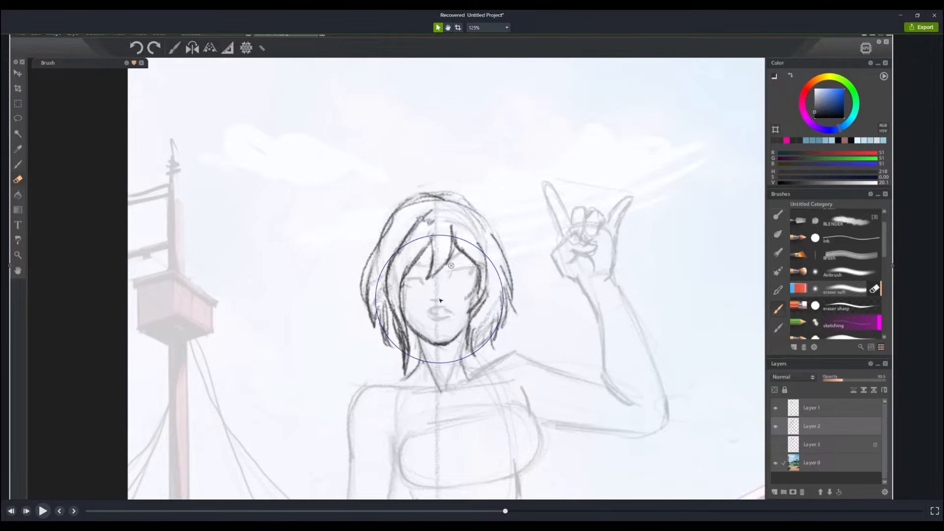
key("space")
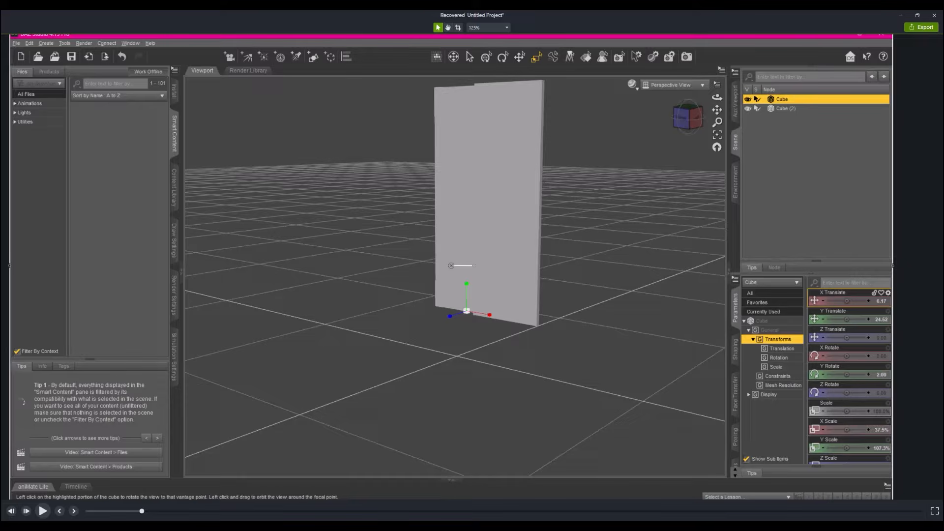
- In DAZ Studio, select Cube (2) and inspect the two upright panels from the front and from the side
left_click(682, 118)
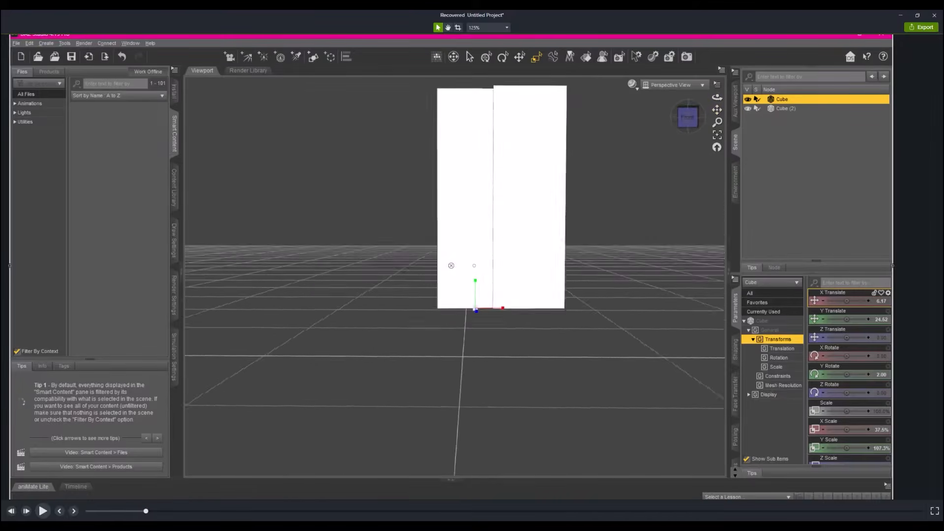
left_click(535, 310)
left_click(457, 143)
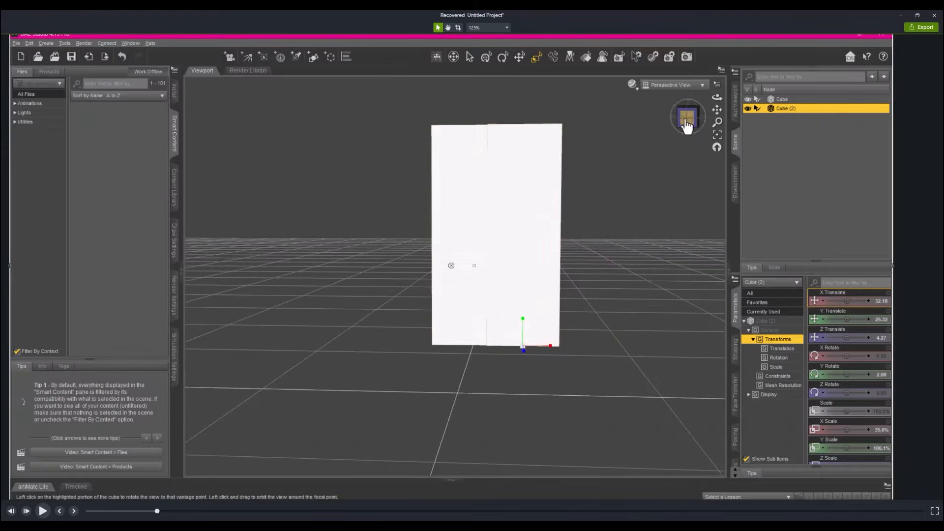
left_click(686, 117)
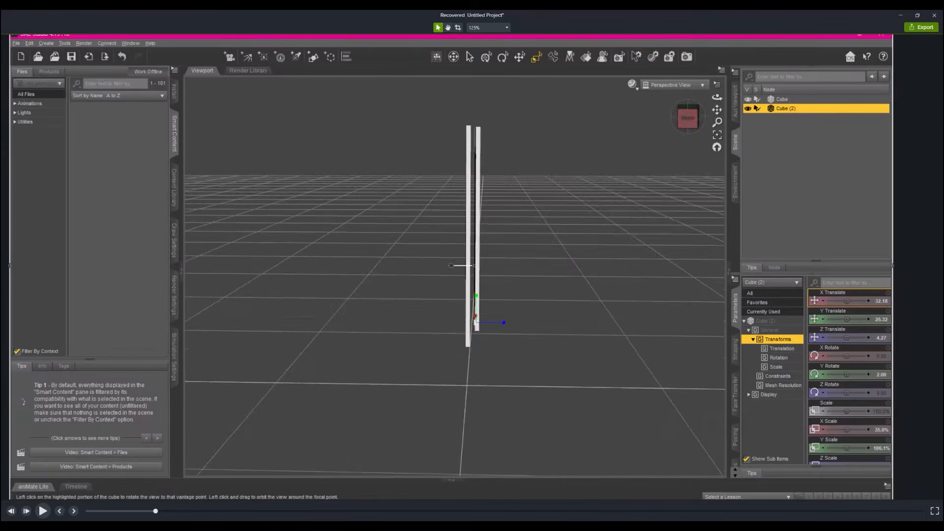
left_click(687, 120)
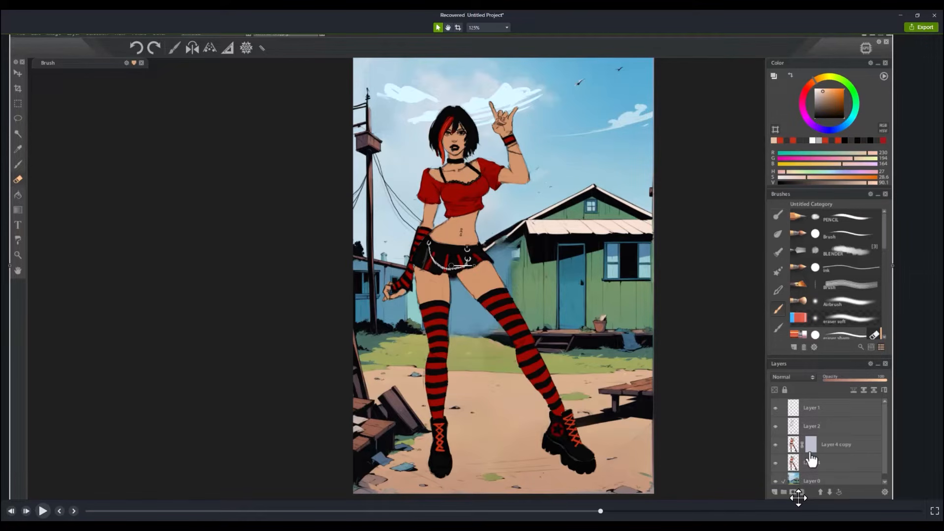
- Erase the remaining white background around the tire image and move the tire beside the red stool in front of the house
mouse_move(658, 526)
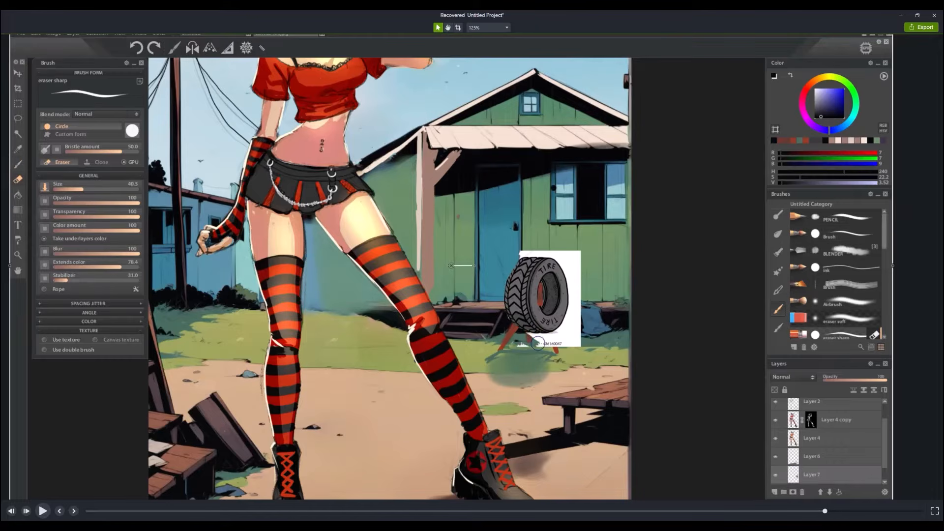
mouse_move(572, 322)
left_mouse_down()
mouse_move(572, 263)
mouse_move(545, 244)
mouse_move(571, 263)
mouse_move(599, 339)
left_mouse_up()
key("v")
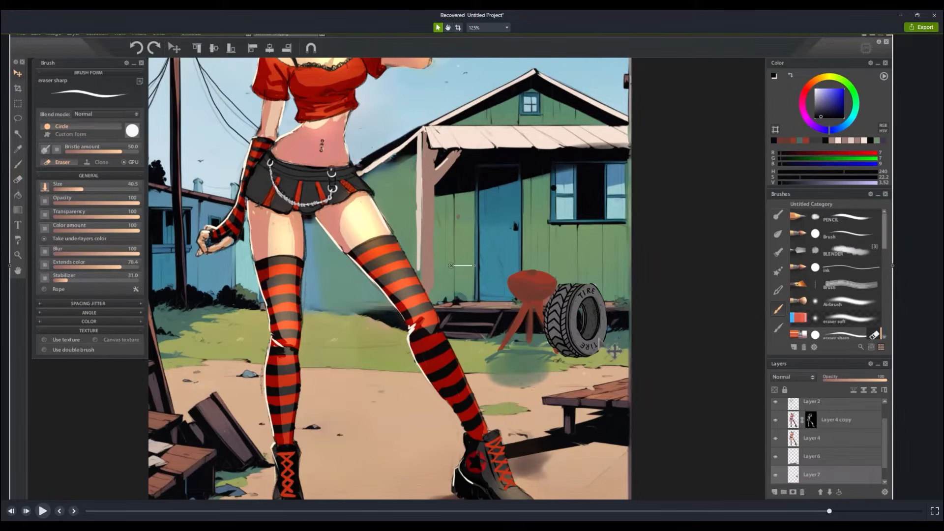
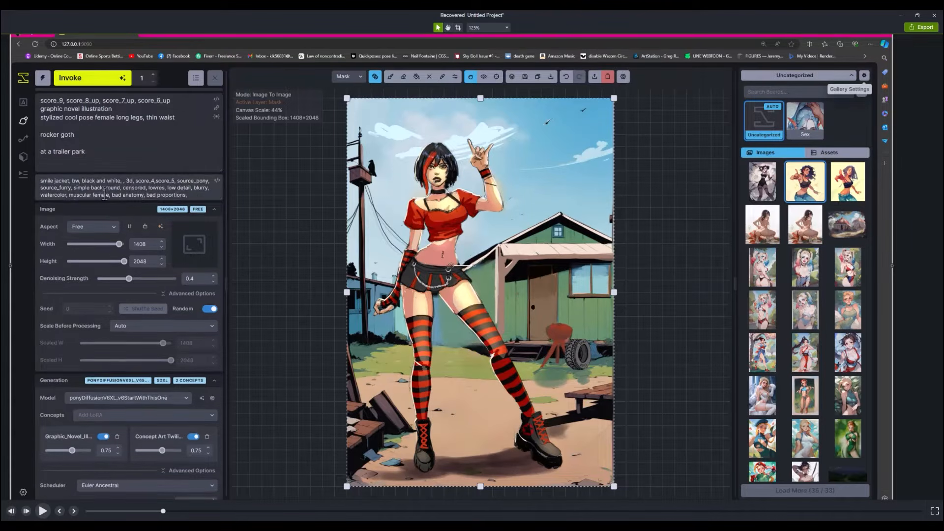
- Shrink the bounding box to 960 × 832 and position it over the power pole and crow beside the girl
left_click(162, 415)
left_click(192, 414)
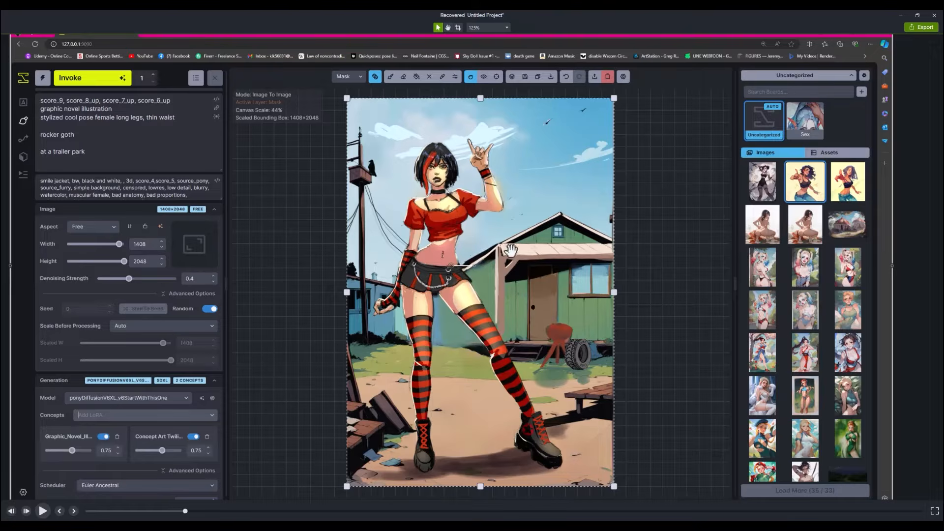
left_click_drag(613, 486, 507, 232)
left_click_drag(438, 172, 499, 221)
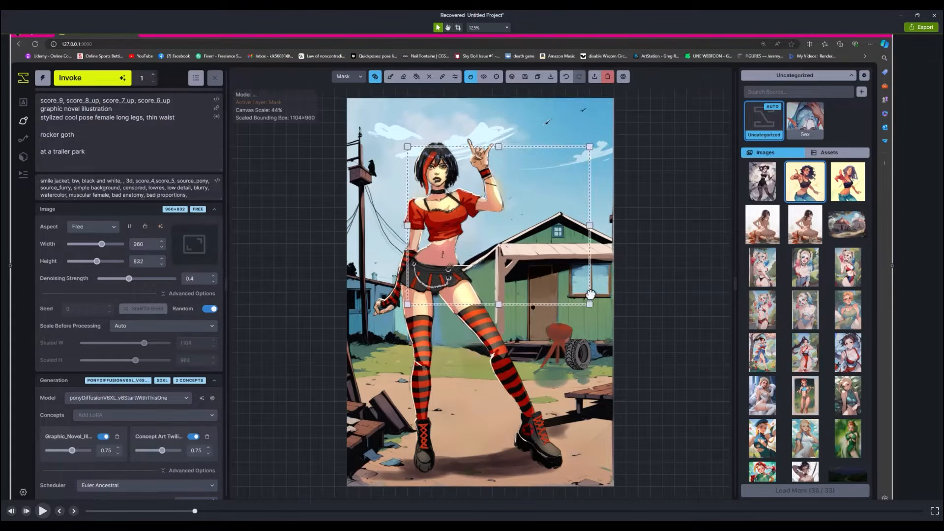
scroll(484, 292, "up", 10)
scroll(484, 292, "down", 2)
left_click_drag(484, 291, 406, 227)
- Mask the power pole top and crow, lower the denoising strength, and generate with the subject prompt "crow and power lines"
left_click(391, 77)
left_click_drag(353, 124, 384, 205)
left_click_drag(102, 153, 40, 118)
type("crow and power lines")
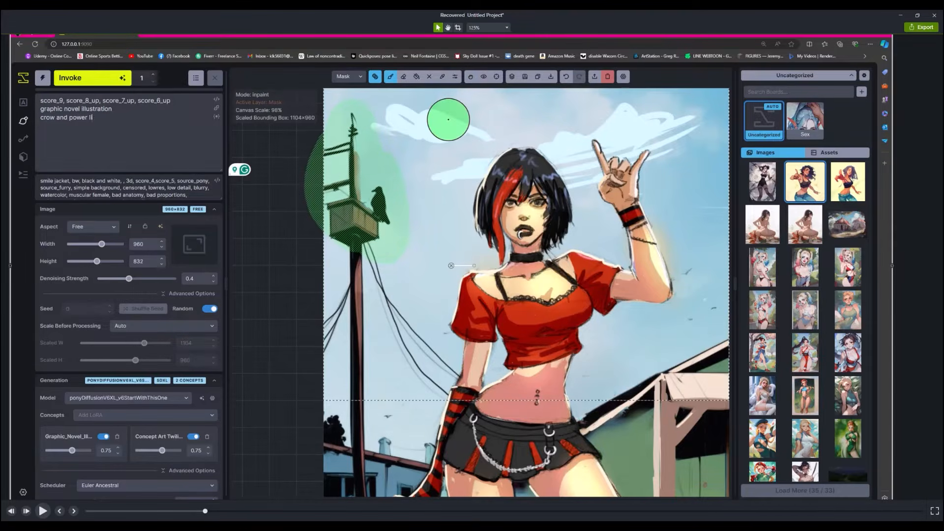
left_click_drag(129, 278, 121, 278)
left_click(93, 78)
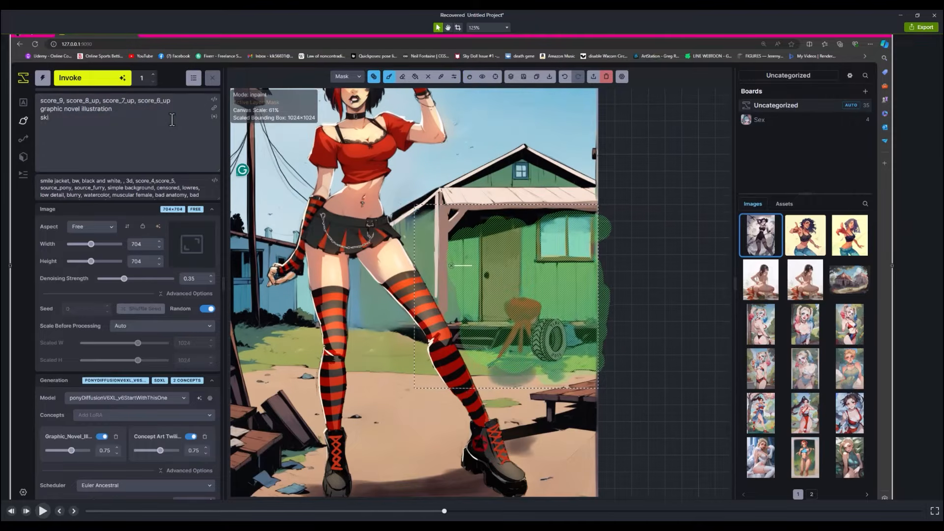
- Generate the masked porch area with a prompt describing an old house, barbeque, tire, door and broken window
type("ouse, barbeque, tire warn our door window broken")
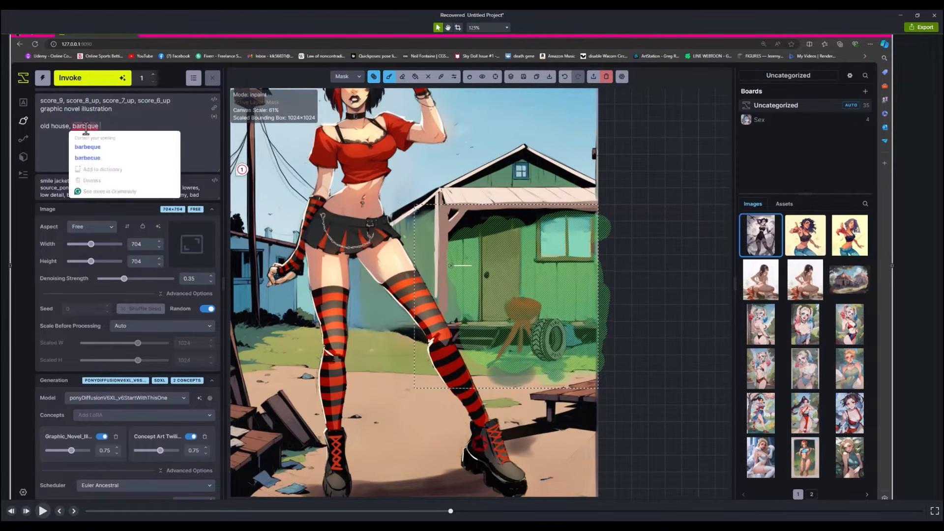
key("ctrl+Return")
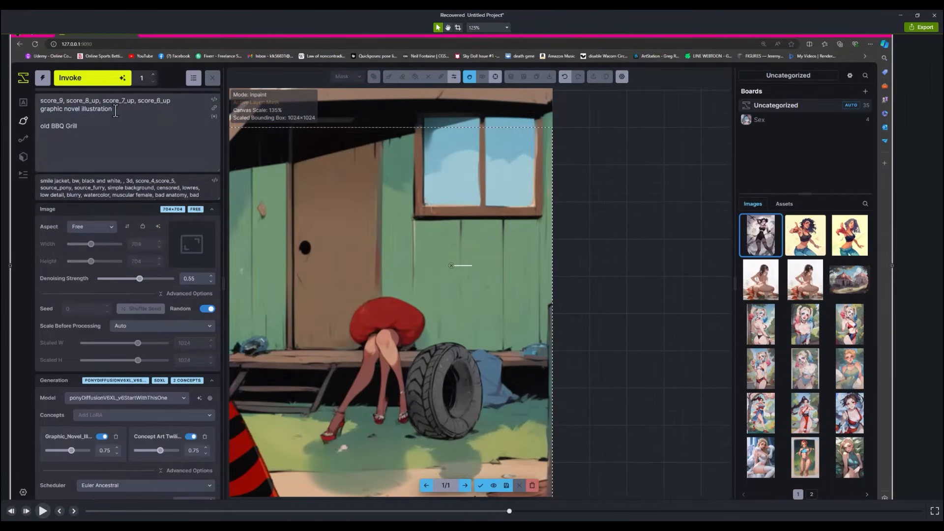
- Generate an "old BBQ Grill" over the masked red stool at denoising strength 0.55
left_click_drag(115, 111, 50, 113)
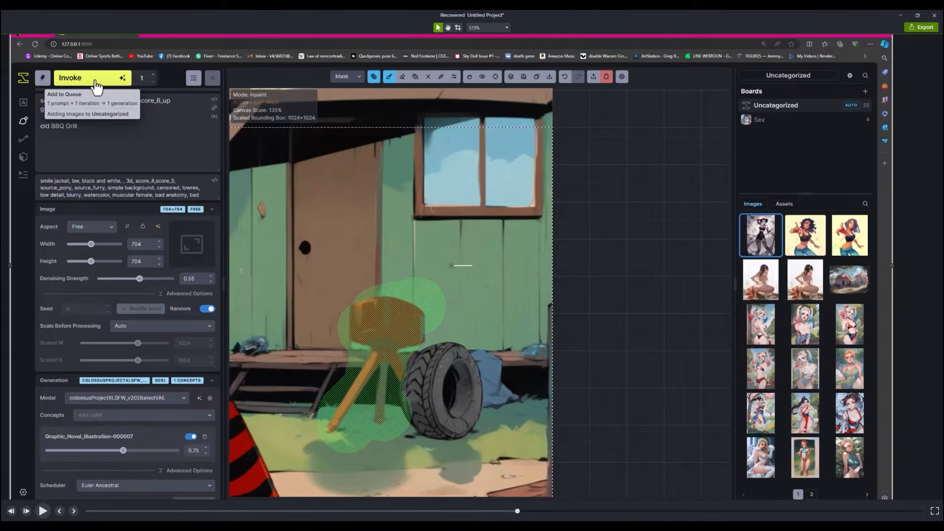
left_click(96, 84)
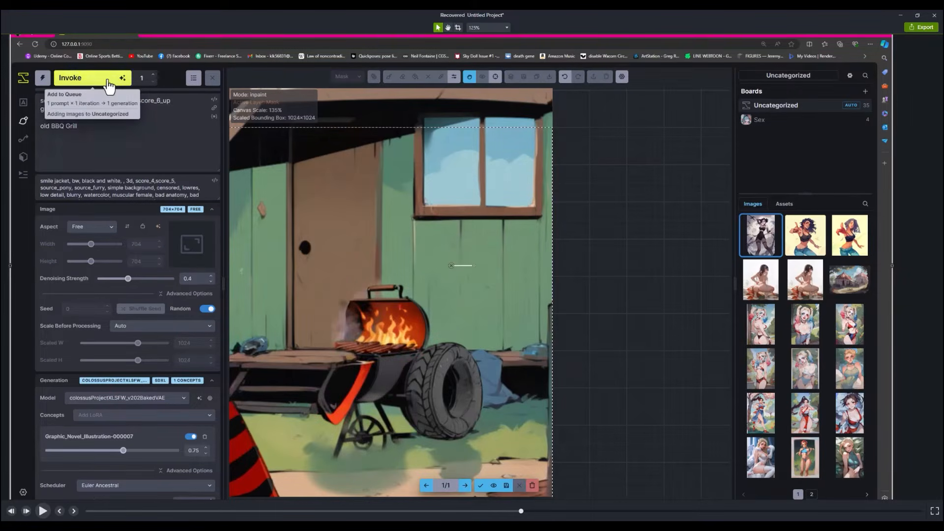
left_click(96, 84)
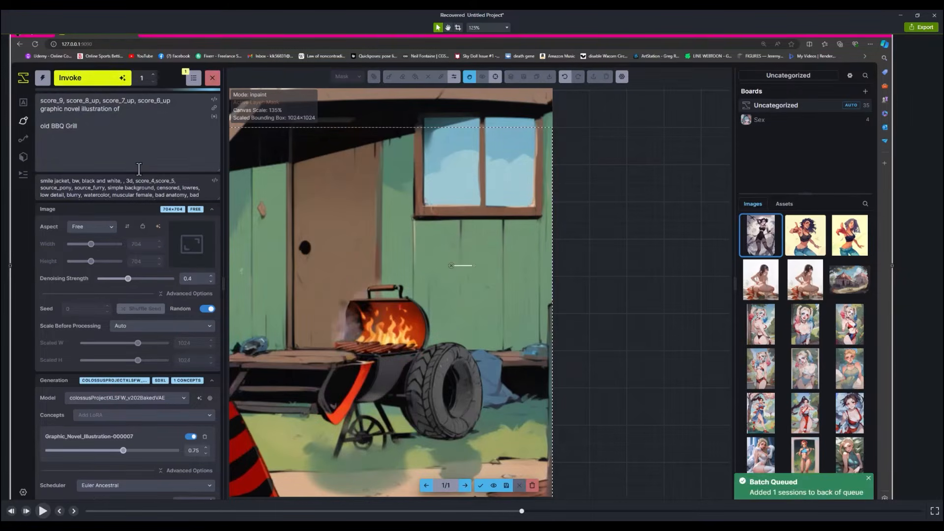
- Add "round" to the BBQ grill prompt and accept the second generated grill beside the tire
type("round")
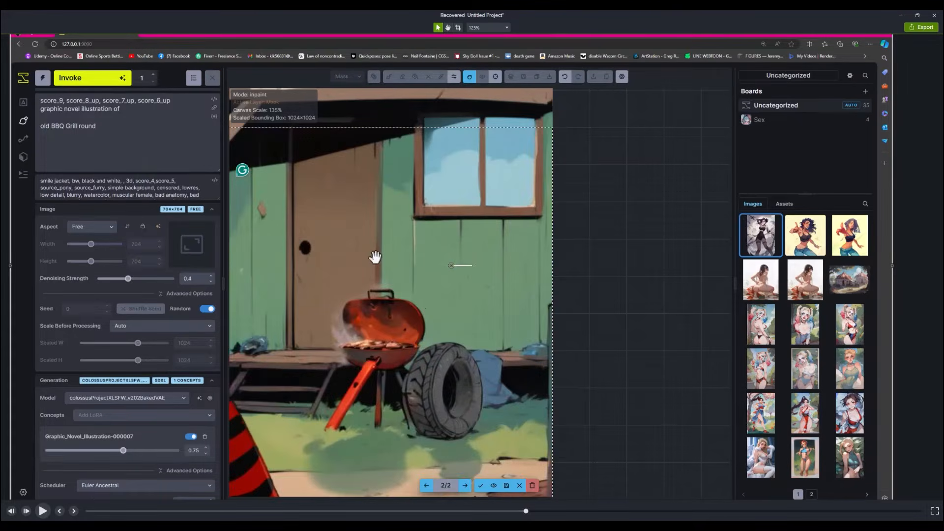
scroll(376, 312, "down", 5)
scroll(375, 312, "up", 5)
scroll(387, 268, "down", 3)
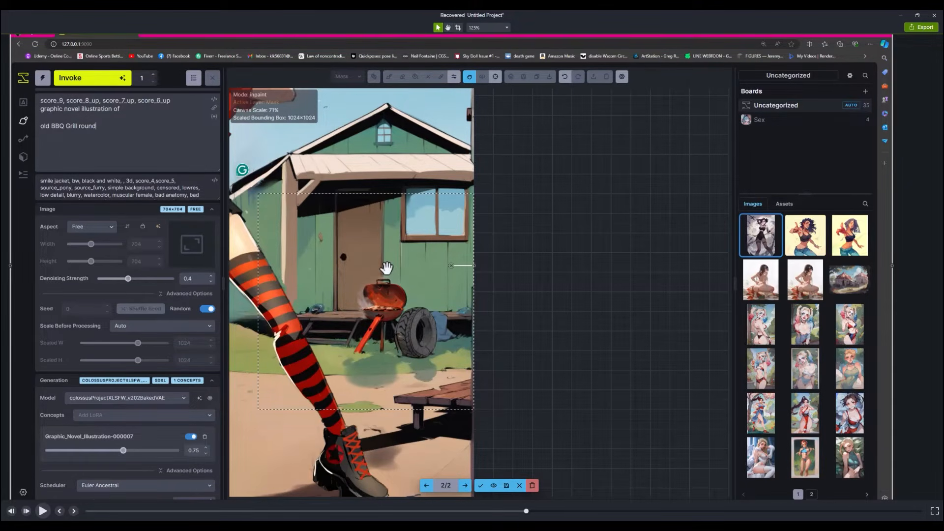
scroll(387, 276, "down", 3)
left_click(481, 485)
- Clear the previous mask and mask the girl's lowered arm with its striped glove and hand
left_click_drag(381, 304, 354, 251)
scroll(315, 246, "up", 6)
left_click(373, 77)
left_click(374, 229)
left_click(389, 76)
left_click_drag(391, 204, 327, 334)
- Generate variations of the masked arm with the subject prompt "stripped goth glove" at denoising strength 0.3
left_click_drag(40, 126, 114, 126)
type("stripped goth glove")
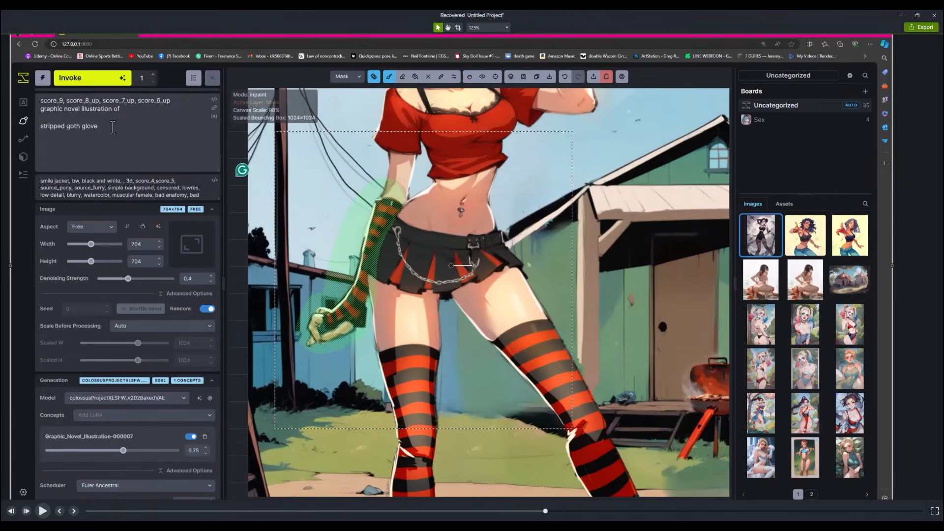
left_click_drag(128, 279, 120, 279)
left_click(92, 78)
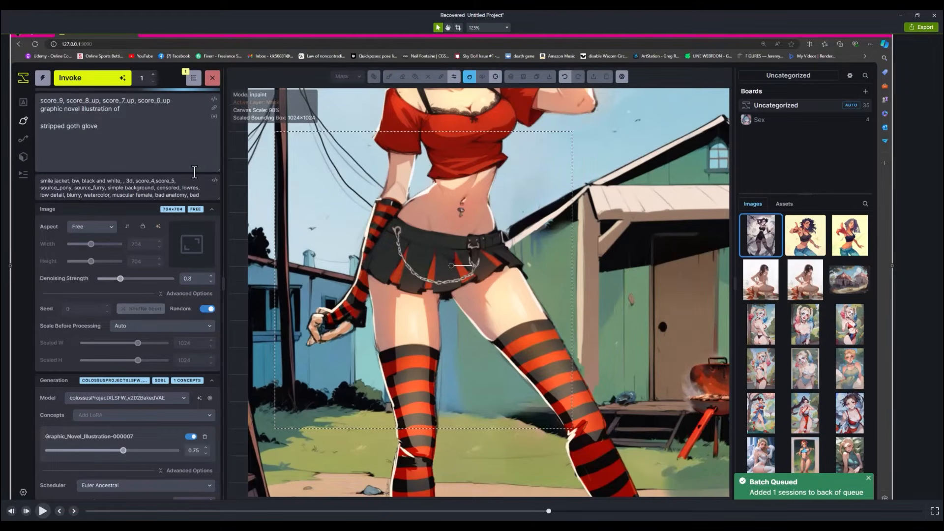
key("ctrl+Return")
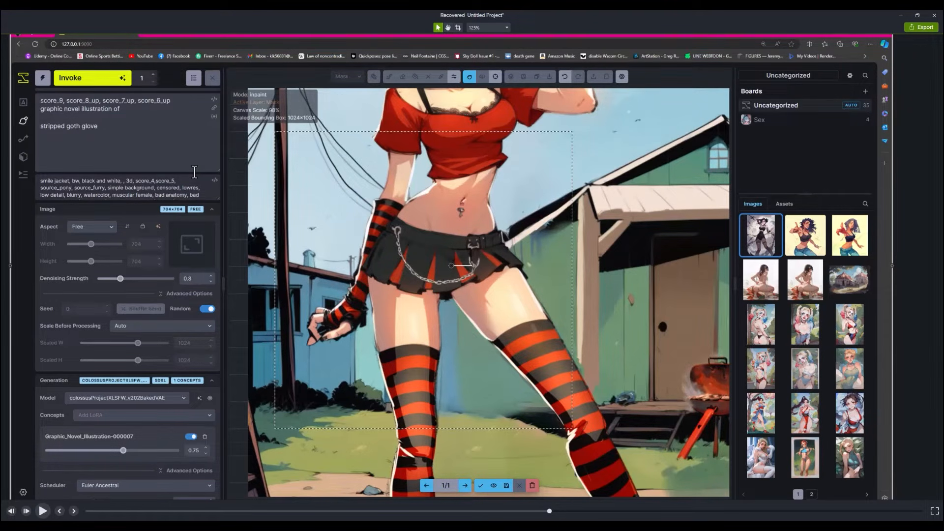
key("ctrl+Return")
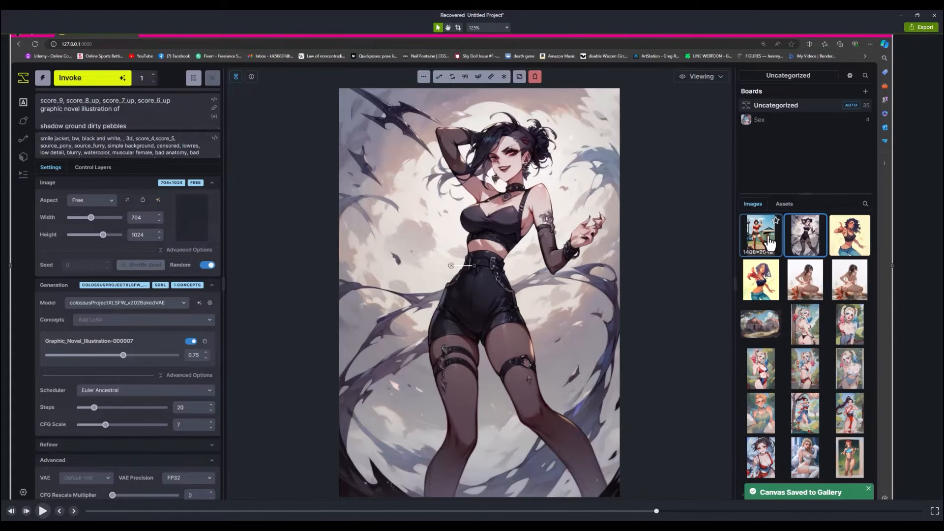
- Upscale the saved trailer-park illustration from the gallery and send the enlarged image to the canvas
left_click(770, 243)
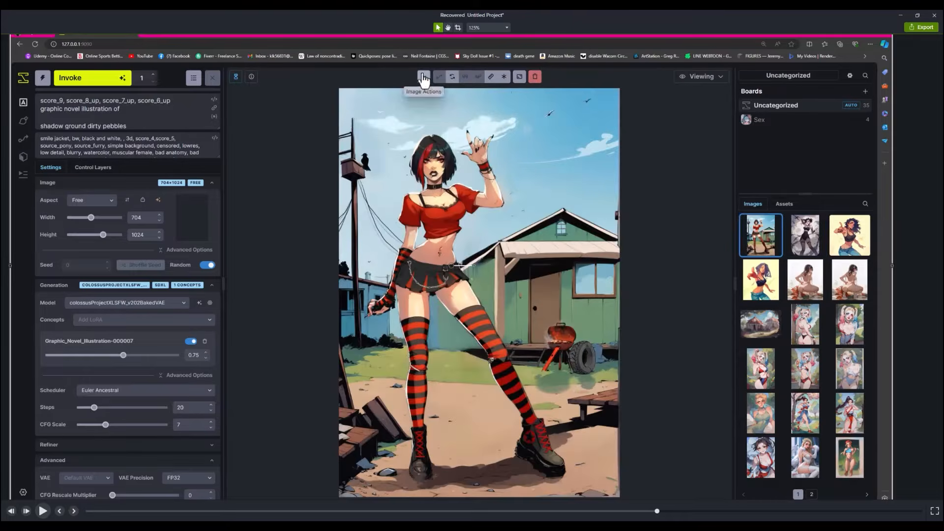
left_click(519, 77)
left_click(519, 140)
left_click(424, 76)
left_click(453, 230)
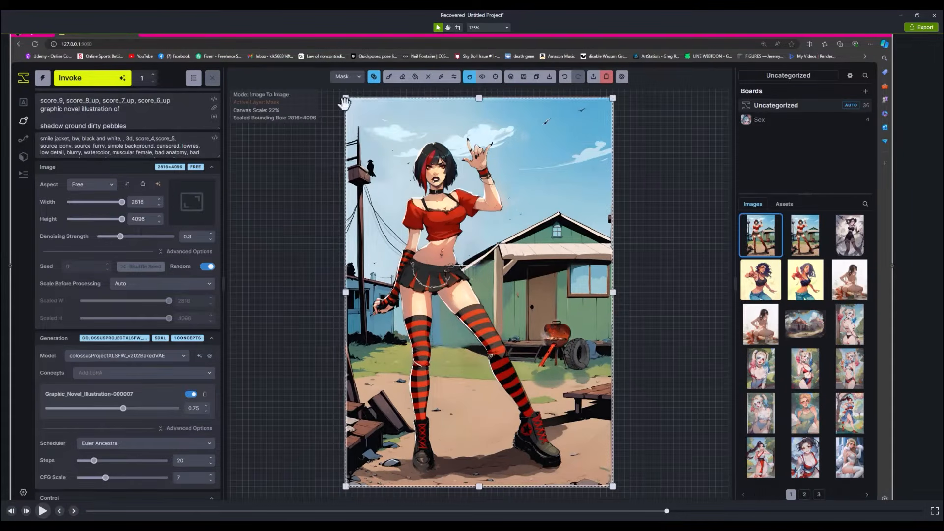
- Fit a 1024 × 1024 bounding box around the girl's head and raised hand, and mask her face and hair
left_click_drag(346, 98, 400, 141)
left_click_drag(613, 486, 497, 235)
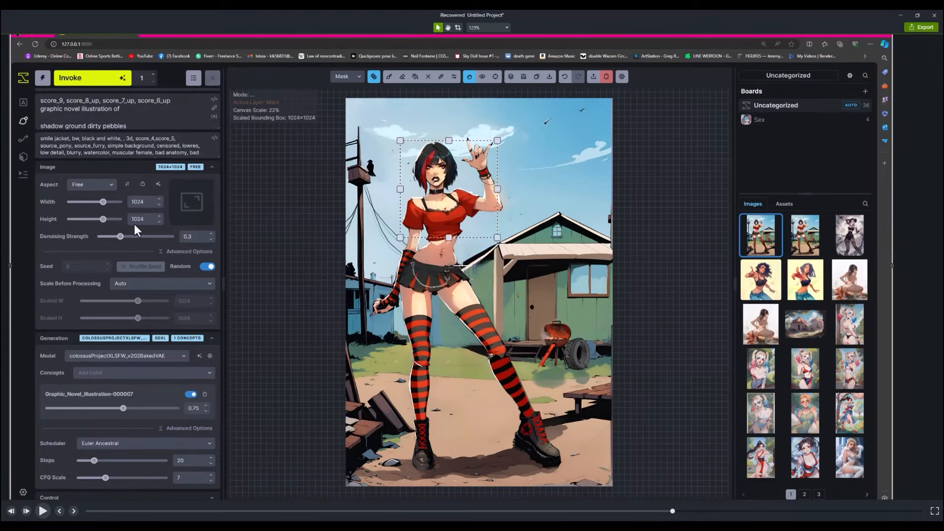
scroll(428, 142, "up", 5)
key("b")
mouse_move(397, 172)
left_mouse_down()
mouse_move(399, 235)
mouse_move(445, 293)
left_mouse_up()
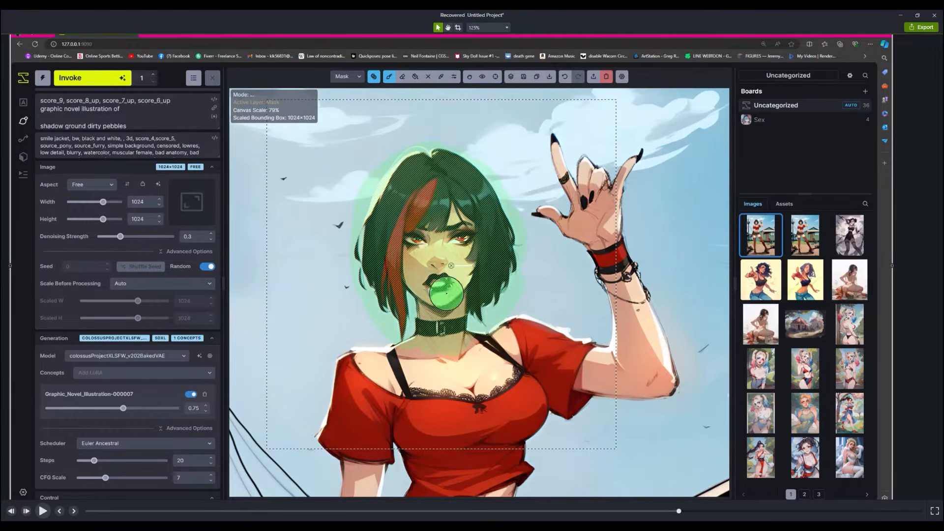
- Generate the masked head with the subject prompt "cute goth girl, big lips, silver lip ring, bob cut"
left_click_drag(218, 128, 218, 154)
left_click_drag(41, 126, 185, 197)
key("BackSpace")
type("cute goth girl, big lips, silver lip ring, bob cut")
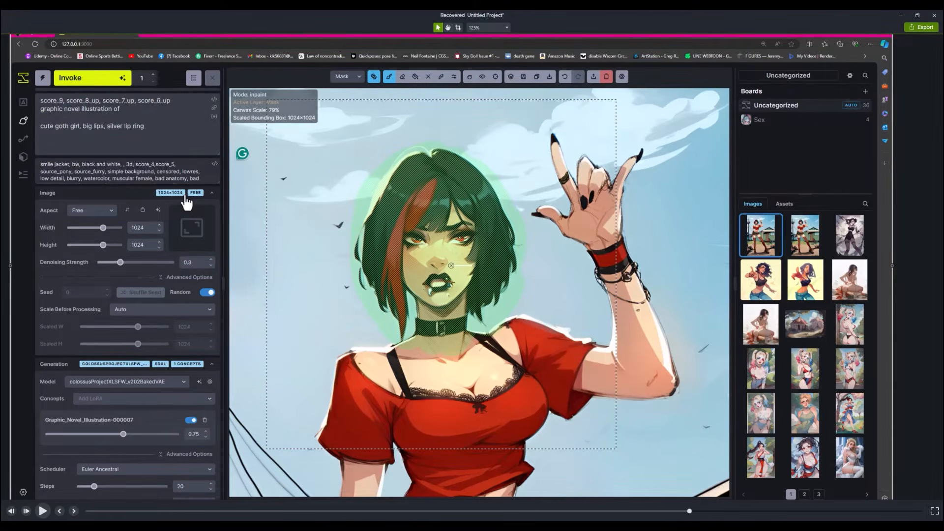
key("ctrl+Return")
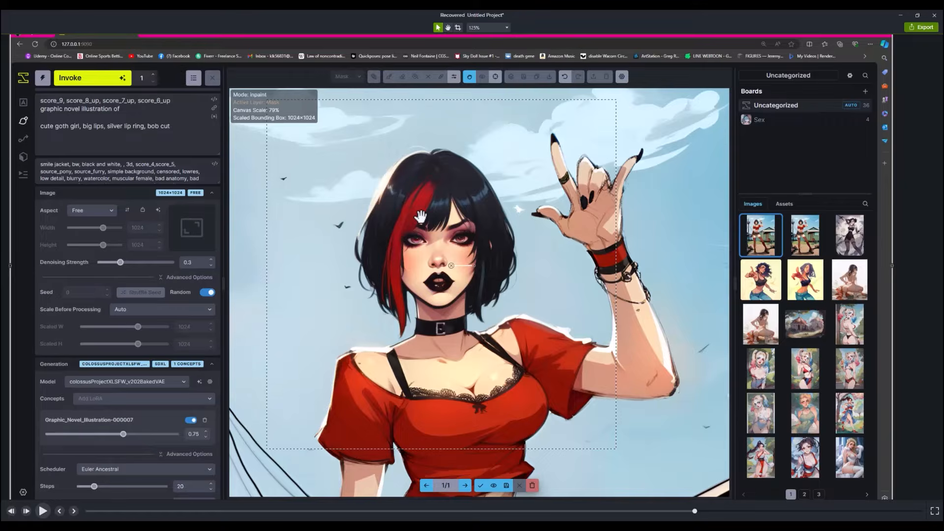
- Inspect the generated face, generate another variation of it, and display the next result
scroll(450, 236, "up", 8)
scroll(450, 236, "down", 3)
left_click(92, 78)
left_click(465, 486)
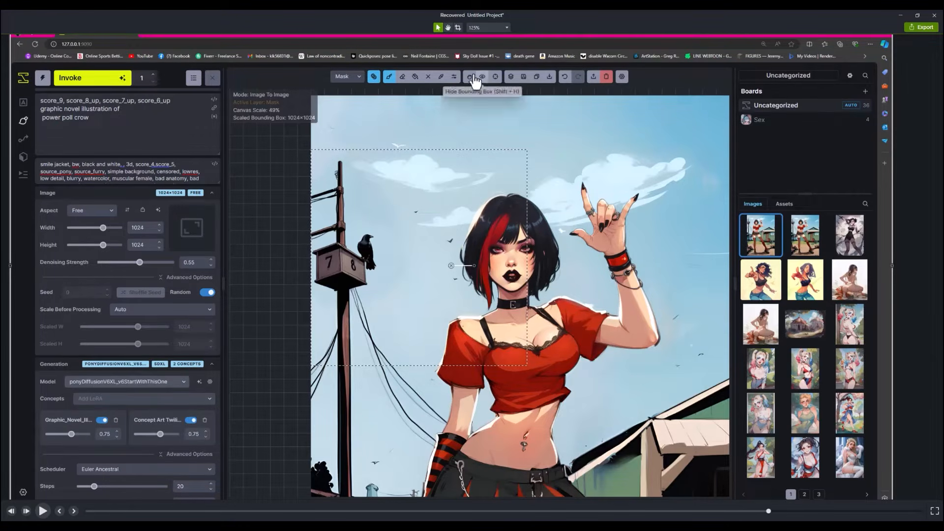
- Regenerate the masked power pole and crow at denoising strength 0.35, and delete characters before "power poll crow" in the prompt
key("ctrl+Return")
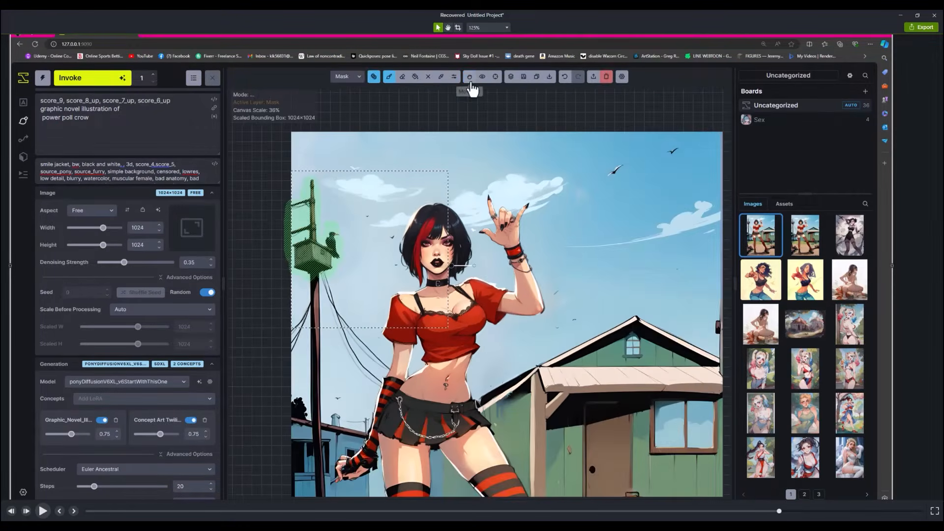
left_click(469, 78)
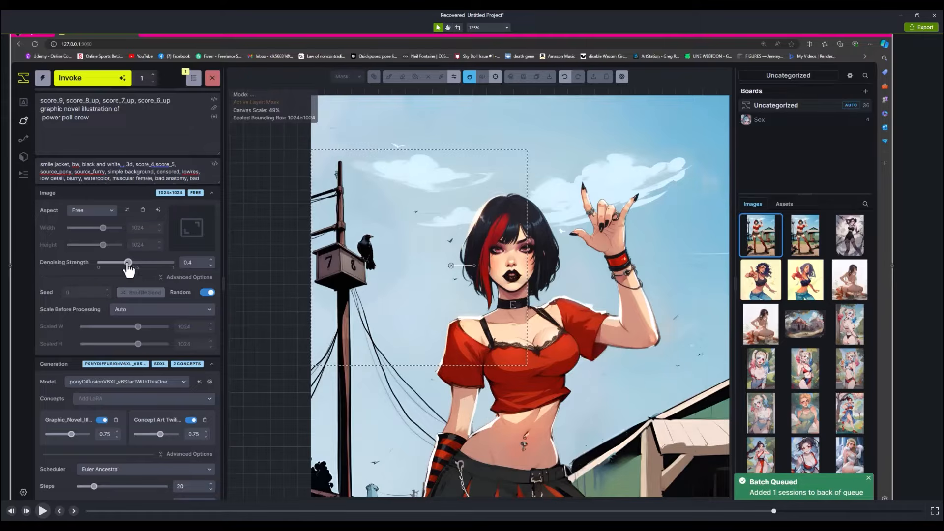
left_click_drag(128, 264, 125, 264)
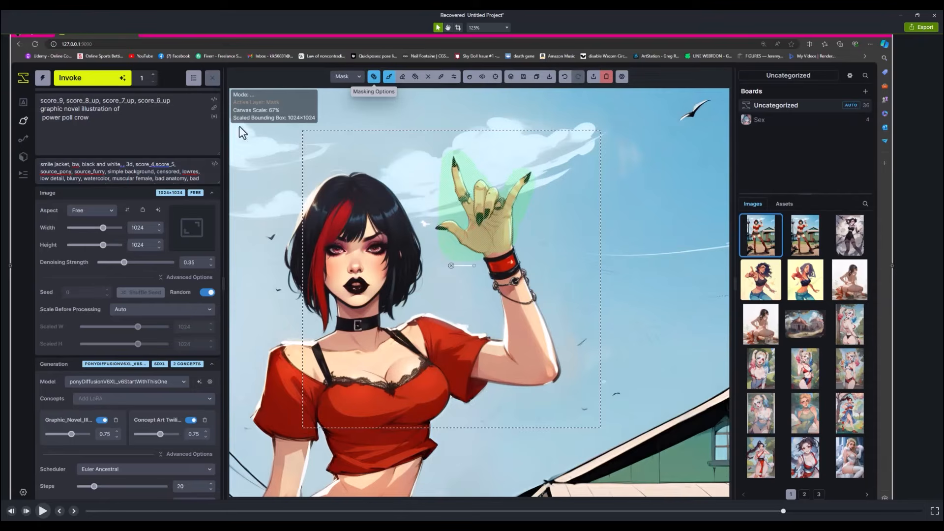
left_click(43, 122)
key("BackSpace")
key("BackSpace")
key("BackSpace")
key("BackSpace")
key("BackSpace")
key("BackSpace")
key("BackSpace")
key("BackSpace")
key("BackSpace")
key("BackSpace")
key("BackSpace")
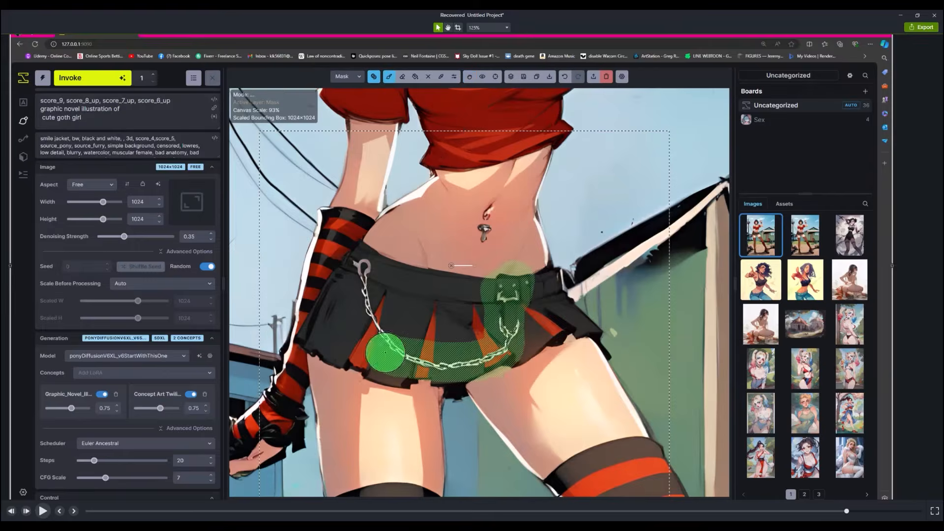
- Mask the girl's whole pleated skirt, including its belt and chain
mouse_move(386, 354)
left_mouse_down()
mouse_move(356, 333)
mouse_move(481, 273)
left_mouse_up()
scroll(482, 272, "down", 5)
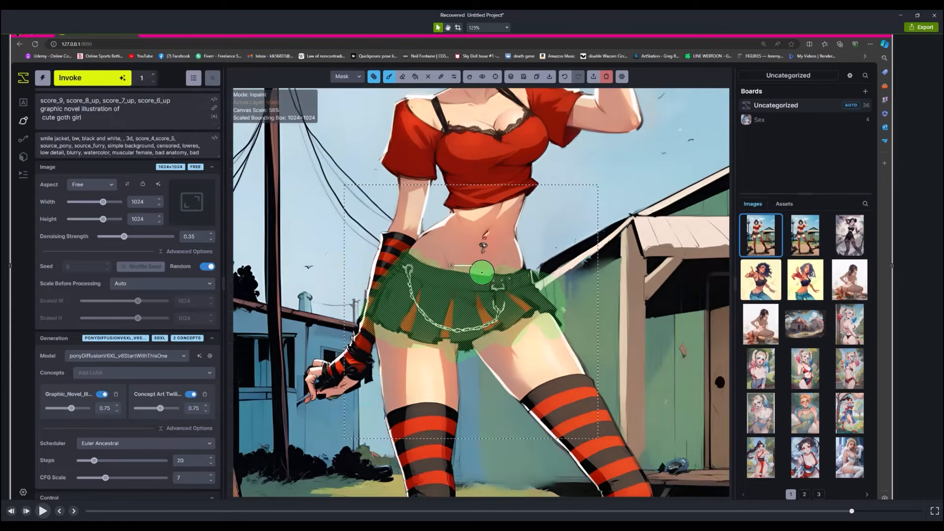
scroll(482, 273, "up", 3)
scroll(481, 272, "up", 2)
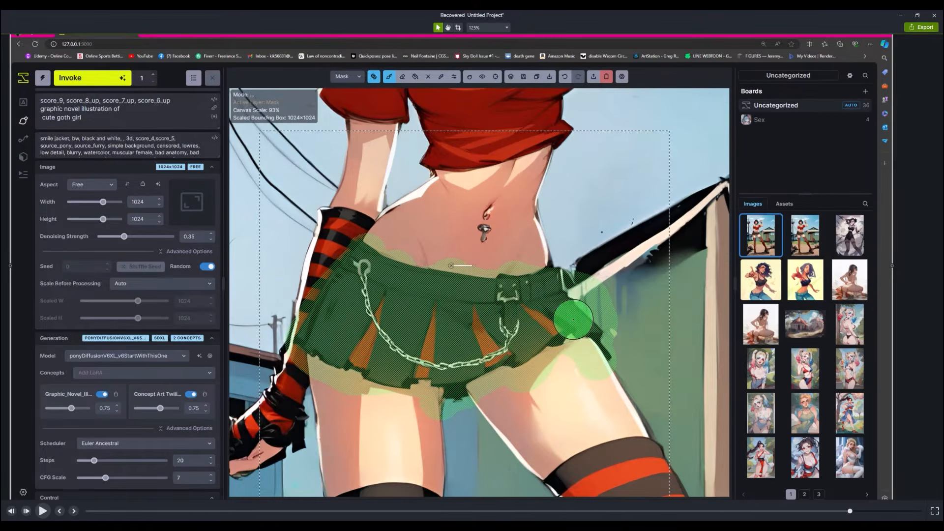
scroll(482, 274, "down", 2)
scroll(480, 239, "down", 3)
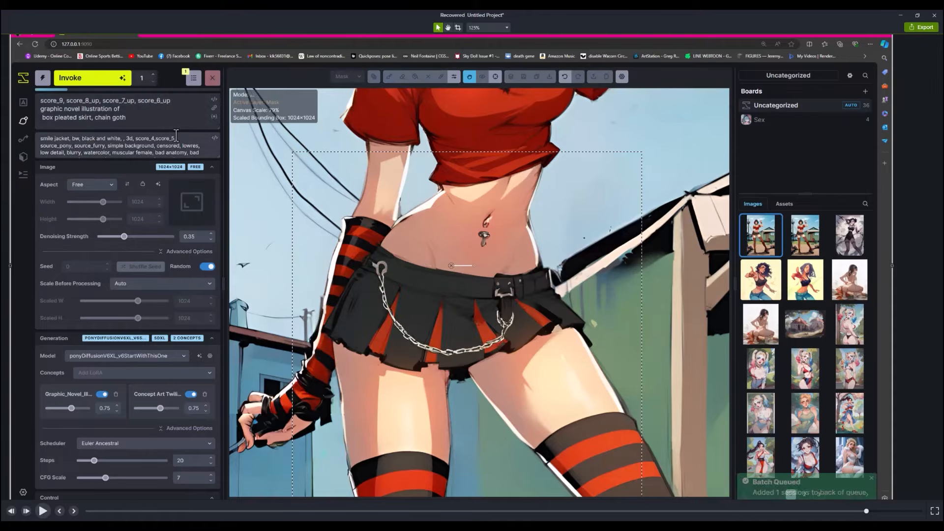
- Generate the skirt with "box pleated skirt, chain goth" at denoising strength 0.2, compare it with the original, and accept it
key("ctrl+Return")
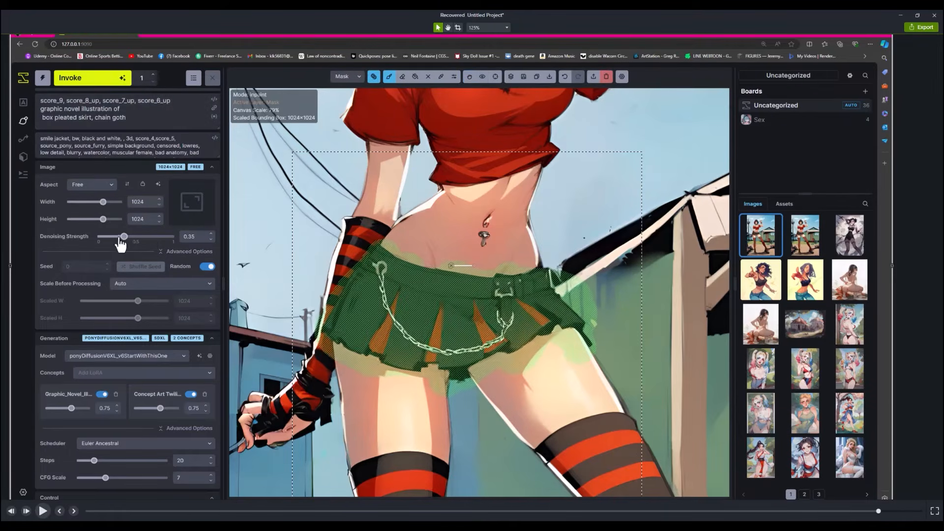
left_click(112, 236)
key("ctrl+Return")
left_click(493, 486)
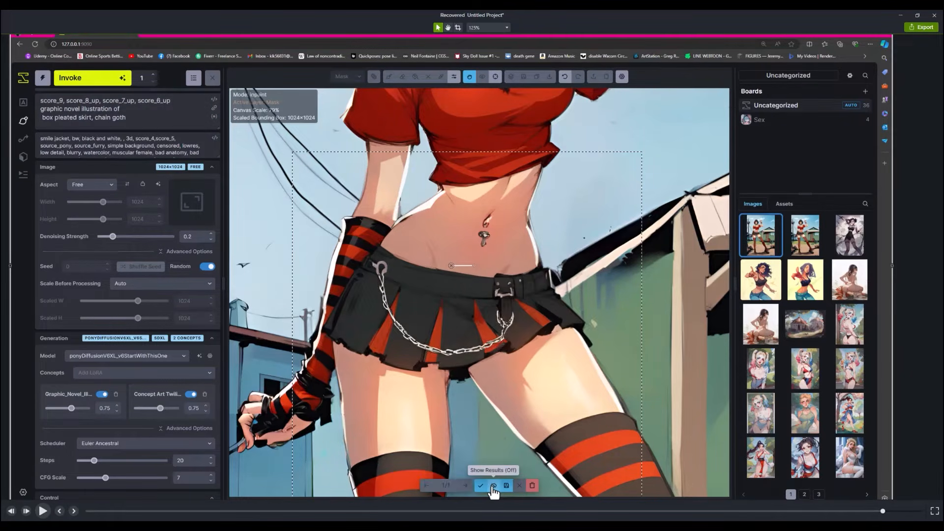
left_click(493, 487)
left_click(478, 486)
- Clear the skirt mask, switch to the Base layer, and paint over the navel piercing with the skin colour
scroll(492, 260, "down", 6)
left_click(373, 77)
left_click(377, 232)
scroll(492, 235, "up", 6)
left_click(464, 293)
left_click(347, 77)
left_click(354, 97)
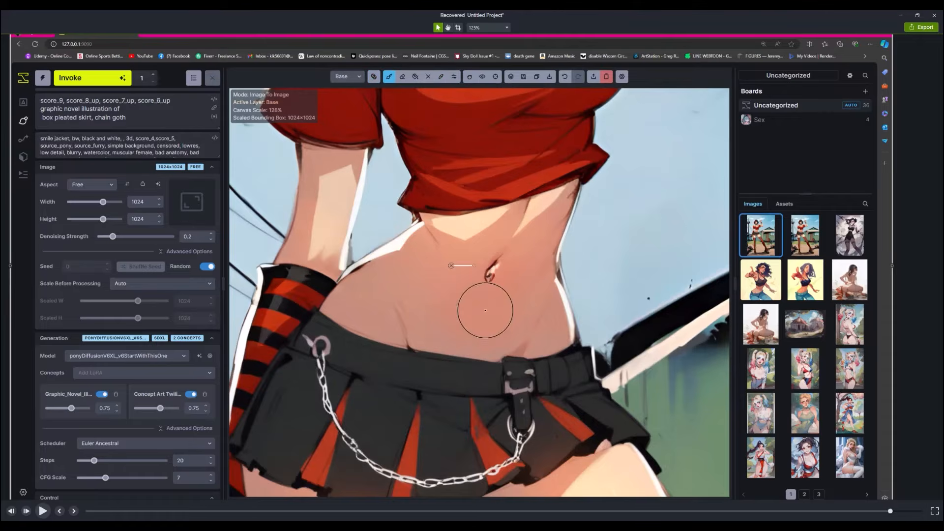
left_click(487, 309)
left_click(388, 77)
left_click(421, 98)
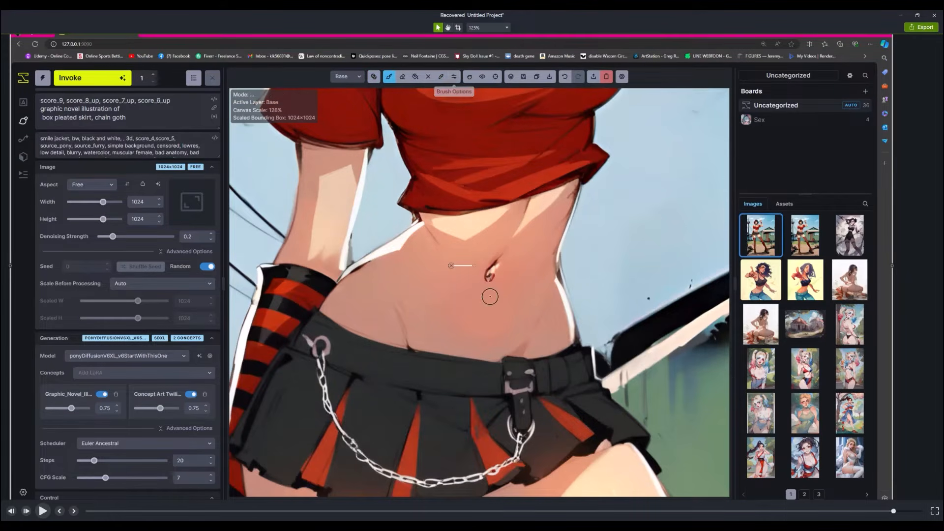
- Switch back to the Mask layer, mask the navel, and generate it with the subject prompt "belly button"
left_click(347, 77)
left_click(345, 103)
left_click(454, 76)
mouse_move(501, 263)
left_mouse_down()
mouse_move(487, 305)
mouse_move(479, 290)
left_mouse_up()
left_click_drag(127, 118, 41, 121)
type("belly button")
left_click(93, 78)
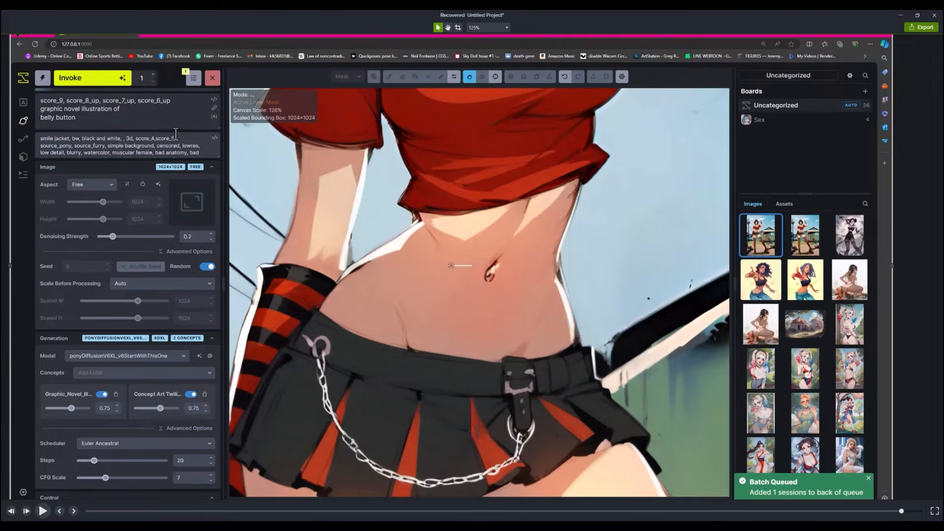
- Finish with the belly button result, download the canvas image, and clear the canvas
left_click(492, 485)
left_click(549, 77)
left_click(606, 77)
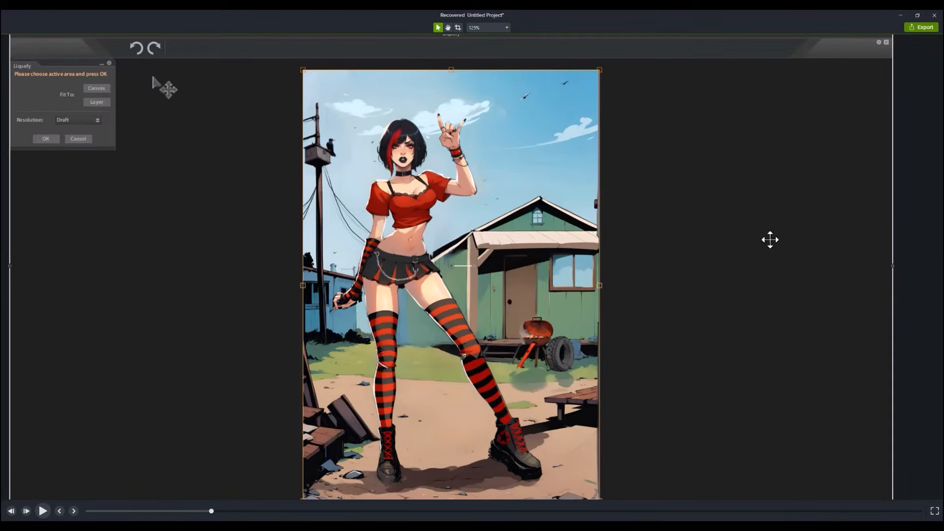
- In Paintstorm Studio, start Liquify on the full illustration at Draft resolution
left_click(46, 139)
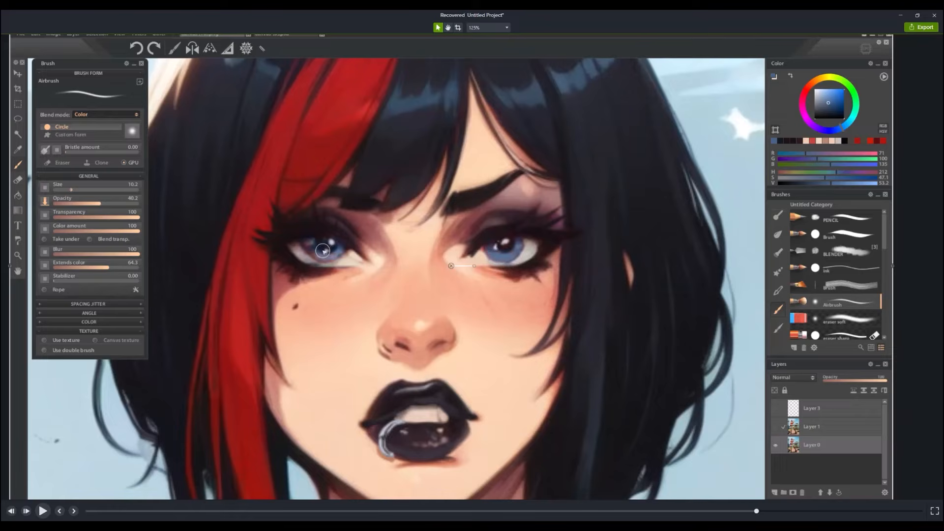
- Set the airbrush blend mode to Add and brighten the blue irises of both eyes
left_click(137, 114)
left_click(78, 206)
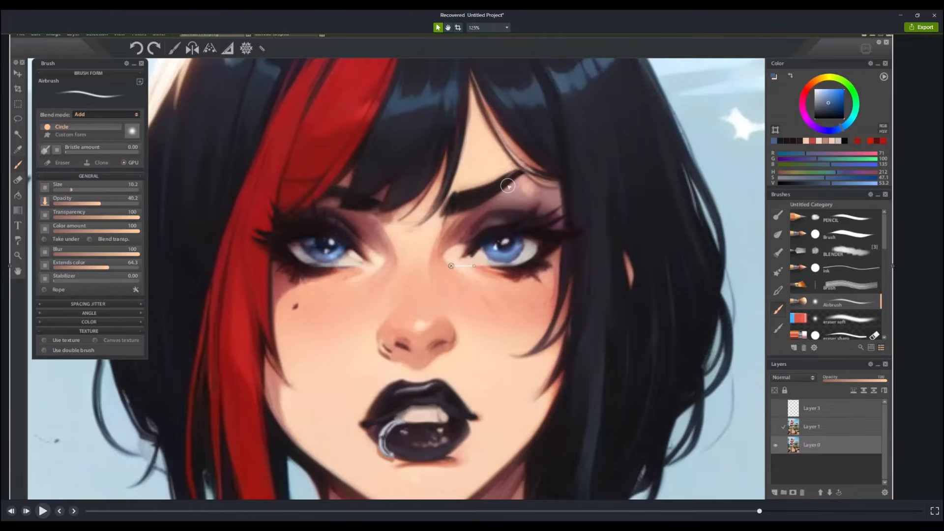
left_click_drag(630, 330, 631, 330)
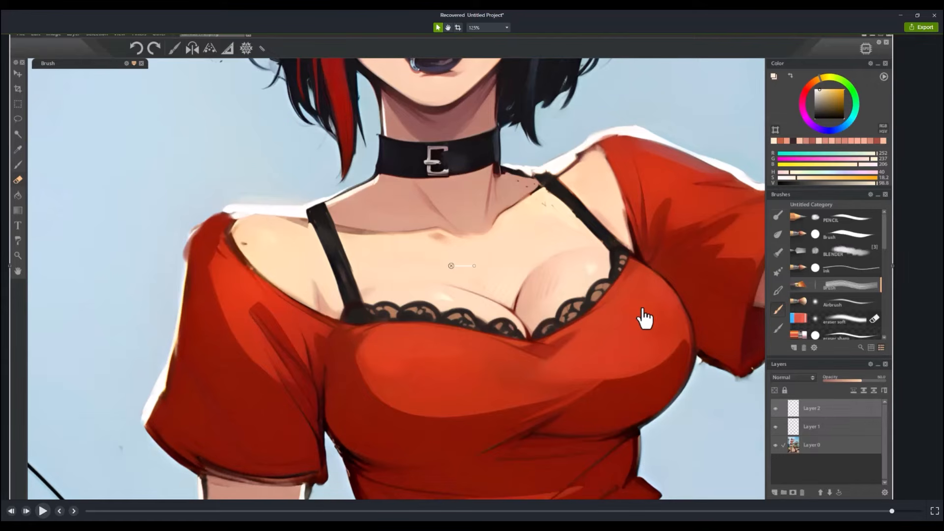
- Sample the shaded skin colour from the raised upper arm
scroll(644, 318, "down", 5)
scroll(604, 355, "down", 3)
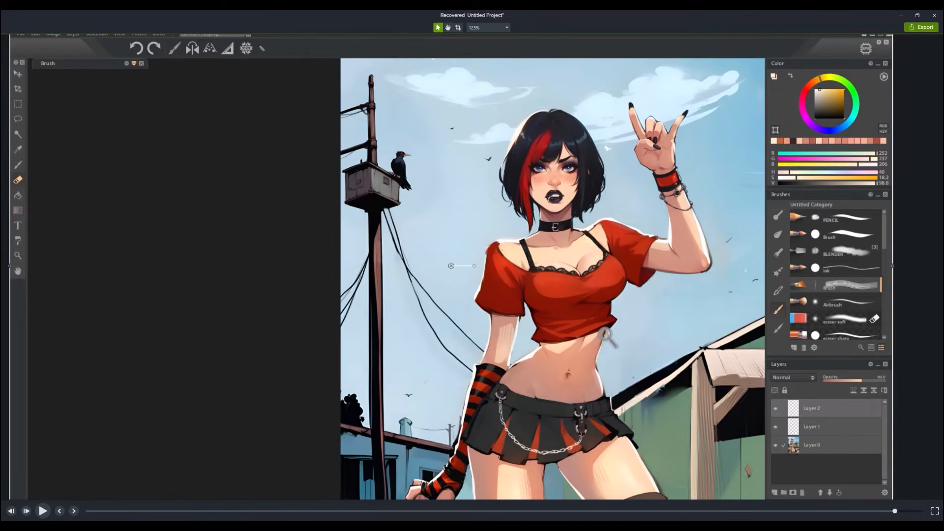
scroll(605, 336, "up", 8)
left_click_drag(682, 255, 517, 431)
left_click(557, 321, "alt")
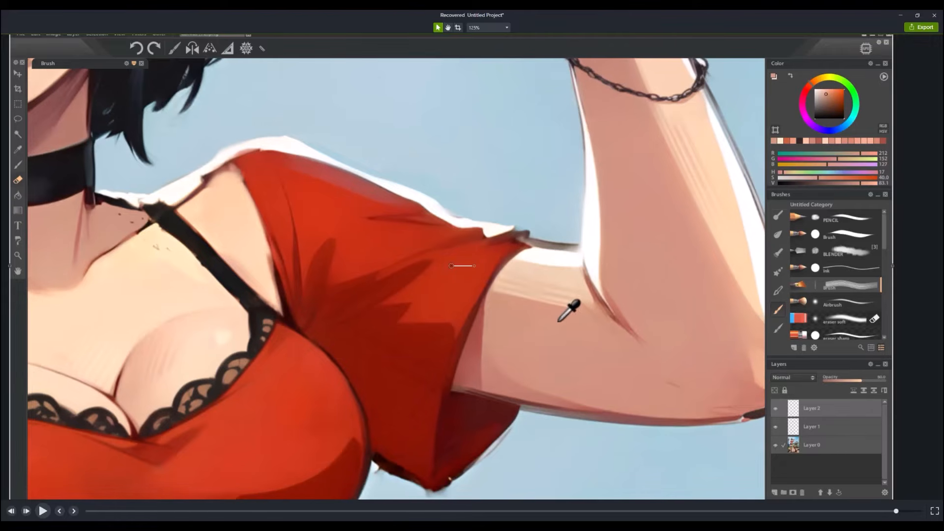
scroll(651, 290, "down", 6)
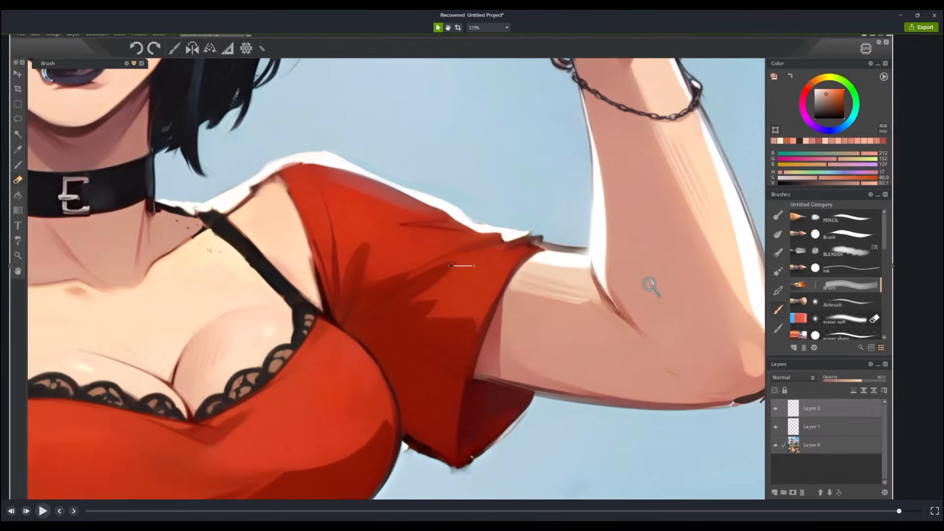
scroll(649, 297, "up", 6)
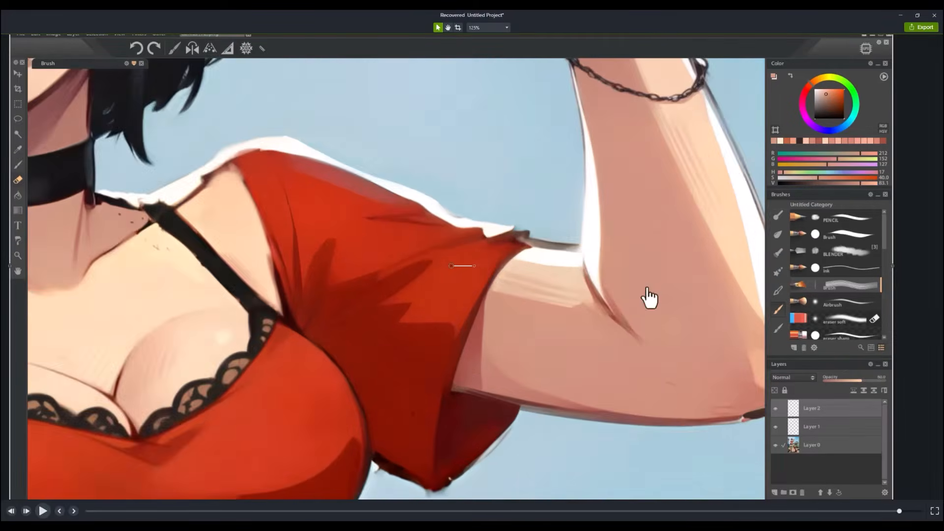
scroll(606, 338, "down", 5)
scroll(601, 327, "down", 3)
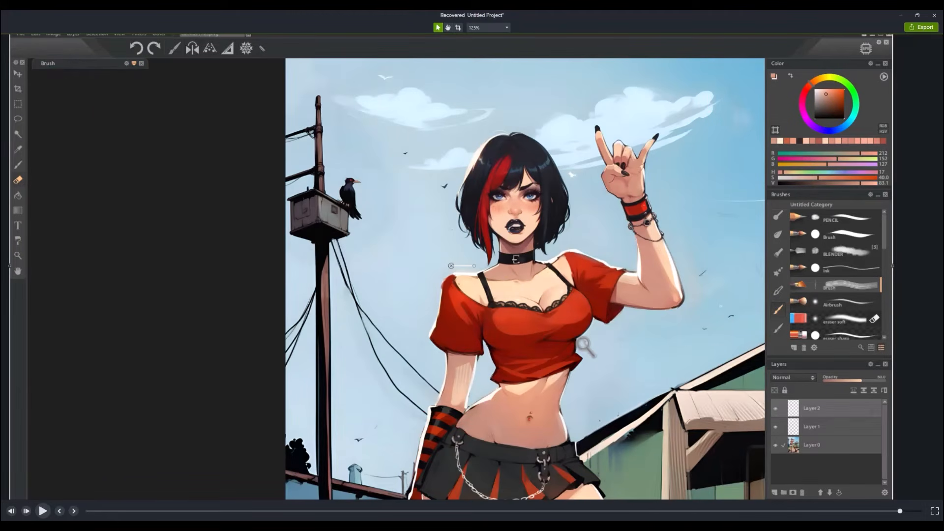
scroll(585, 346, "up", 2)
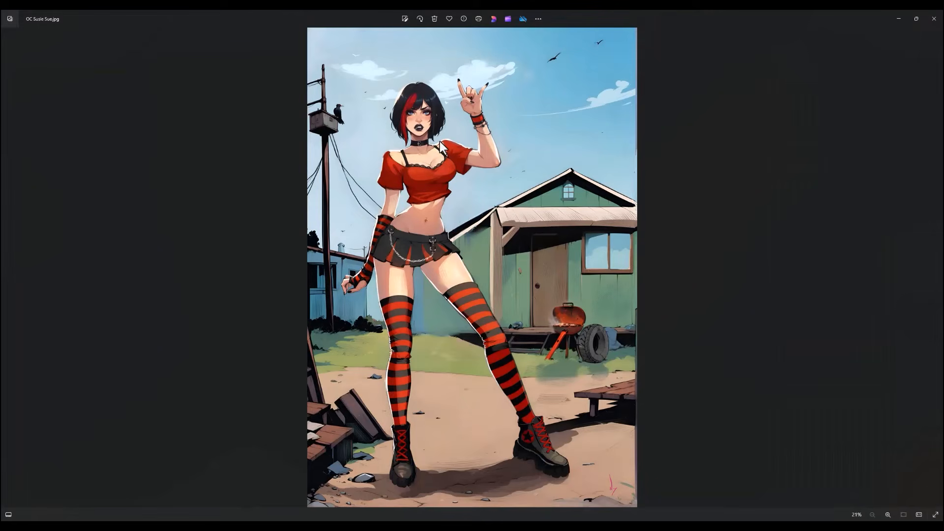
- In the Photos viewer, examine the finished illustration's overall composition, including the figure, trailer and barbecue grill
scroll(441, 145, "up", 5)
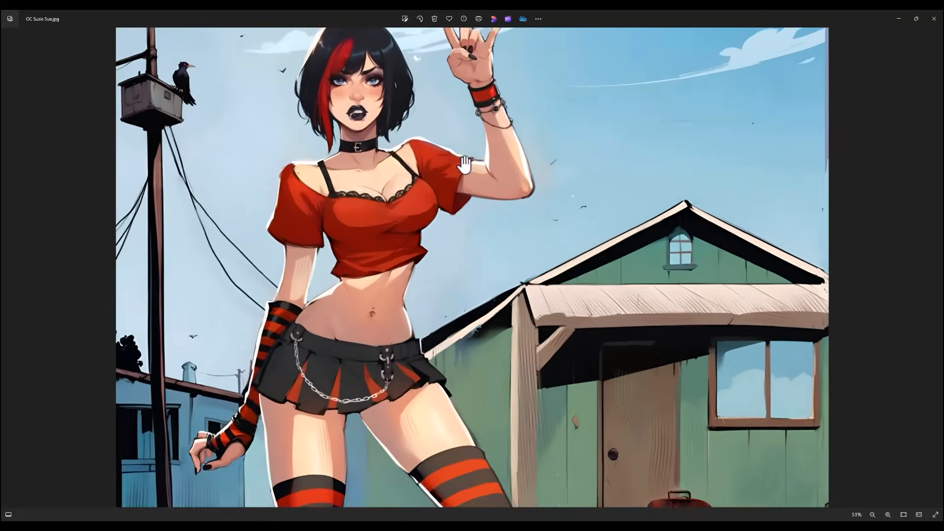
scroll(604, 271, "down", 2)
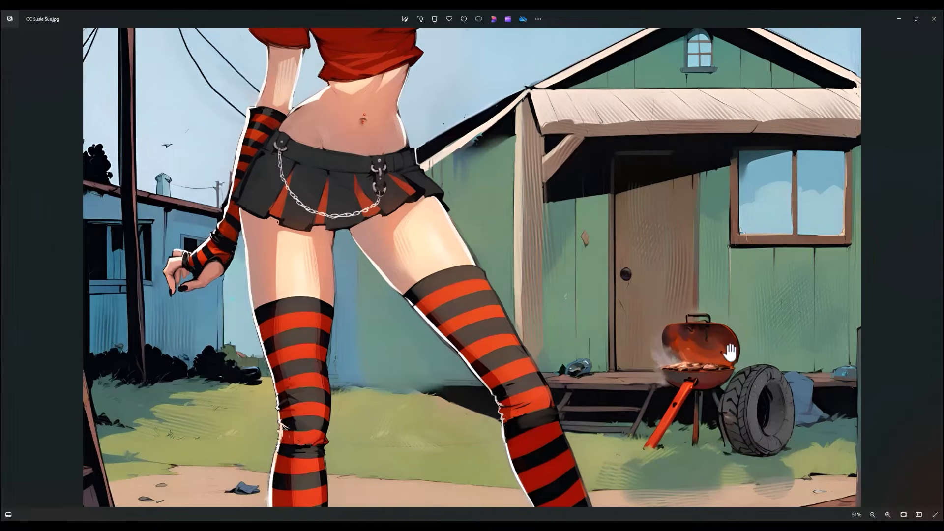
scroll(589, 299, "down", 2)
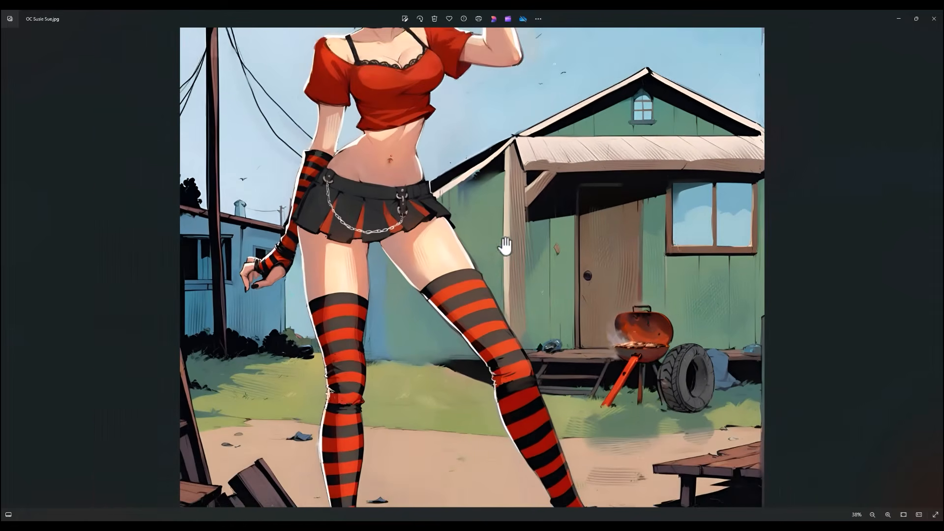
scroll(432, 248, "up", 3)
scroll(415, 256, "up", 3)
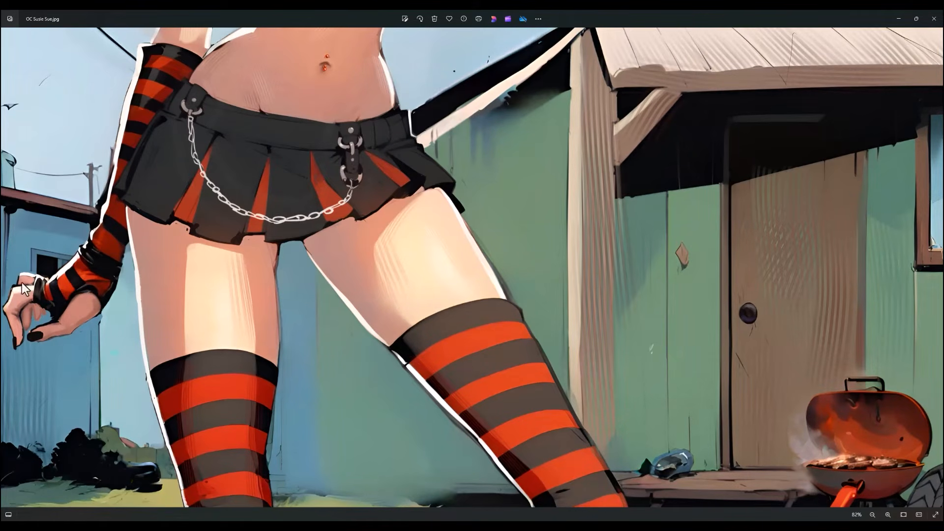
- Examine the raised hand, black nails, red wristband and chain bracelet up close in the finished illustration
left_click_drag(262, 202, 246, 413)
left_click_drag(265, 246, 216, 402)
left_click_drag(278, 284, 263, 419)
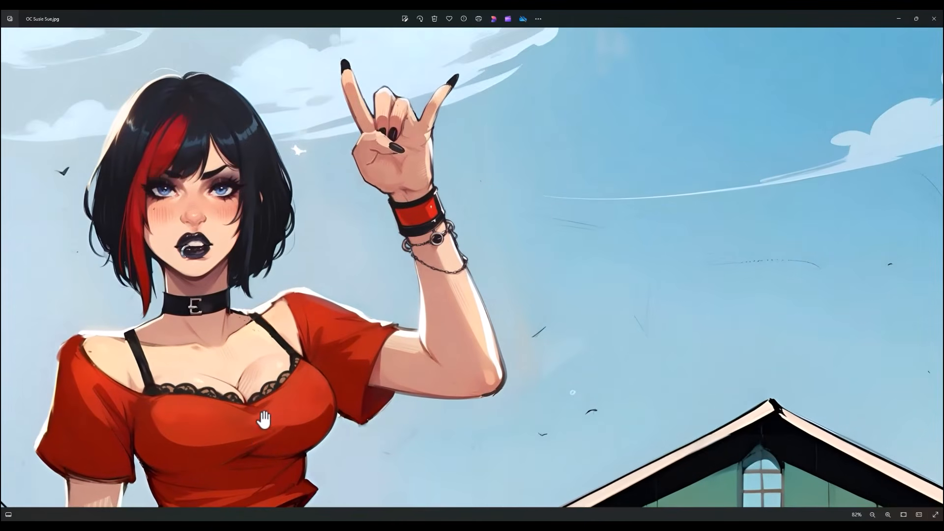
left_click_drag(312, 291, 296, 381)
scroll(378, 240, "up", 8)
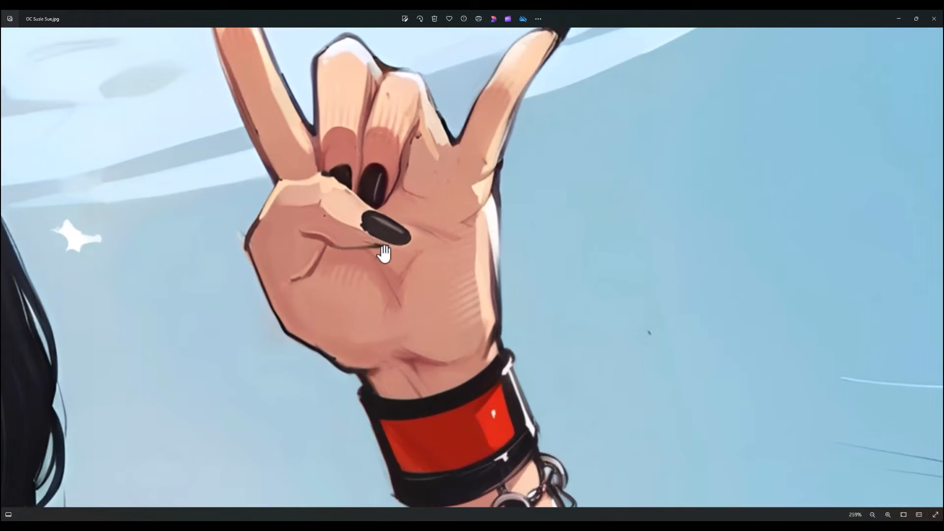
scroll(378, 277, "down", 4)
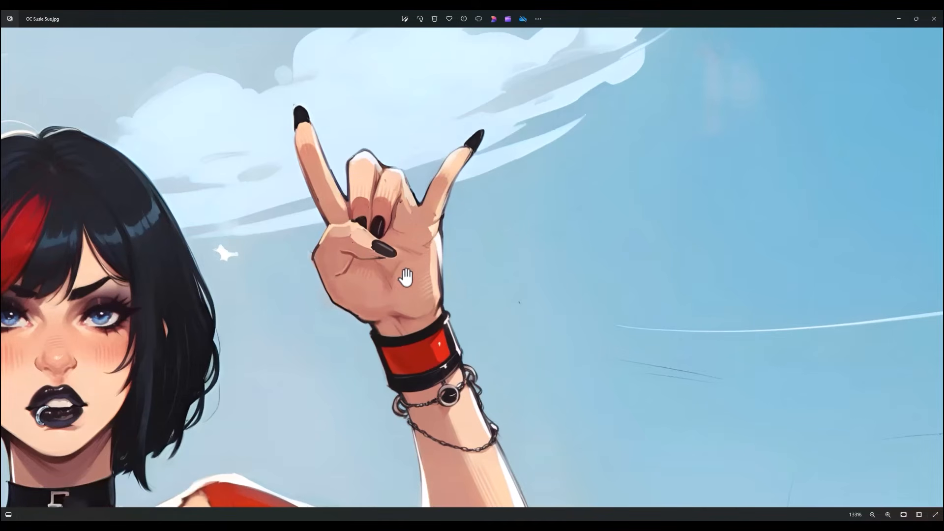
scroll(406, 278, "down", 3)
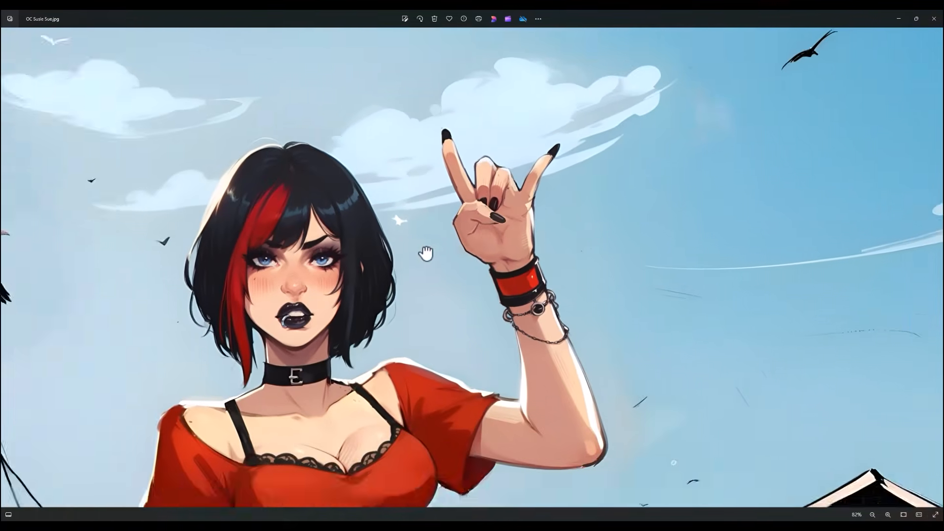
- Examine the face, eyes, red-streaked hair and lip ring up close in the finished illustration
scroll(364, 275, "up", 4)
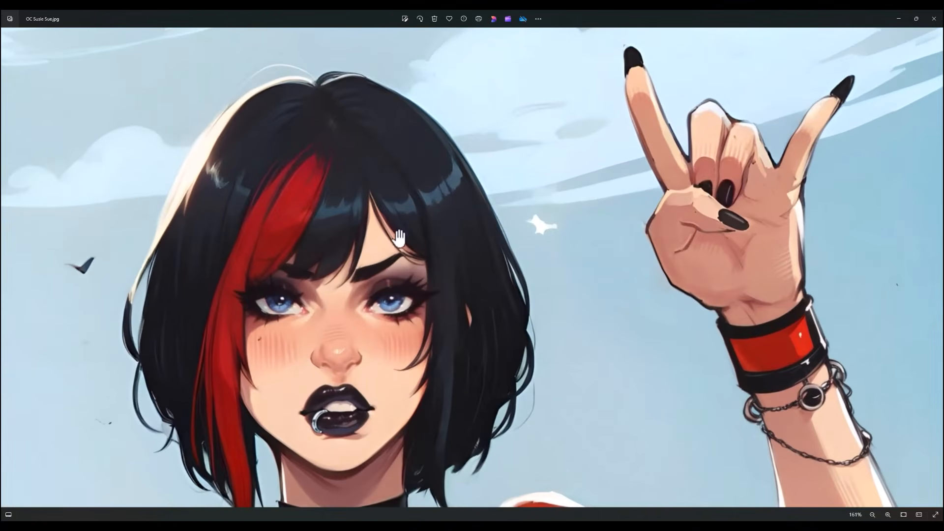
scroll(398, 241, "down", 2)
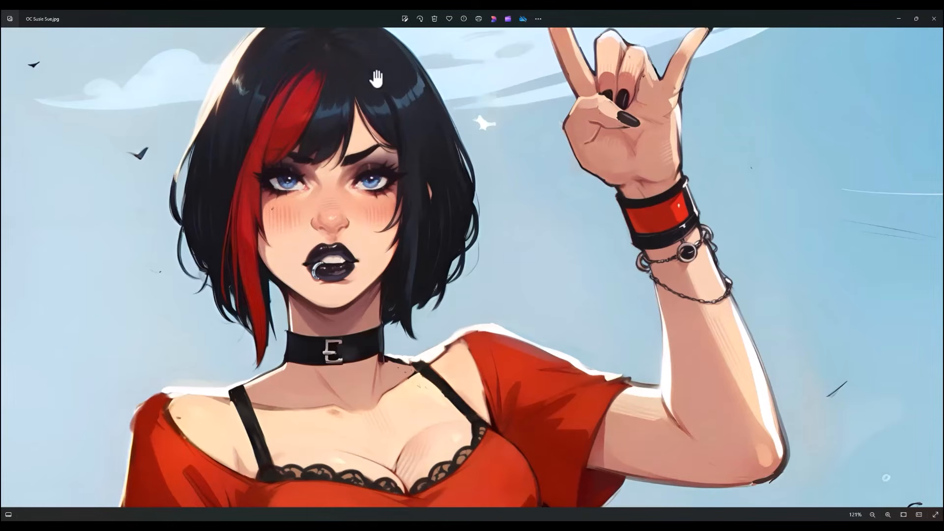
scroll(429, 213, "up", 5)
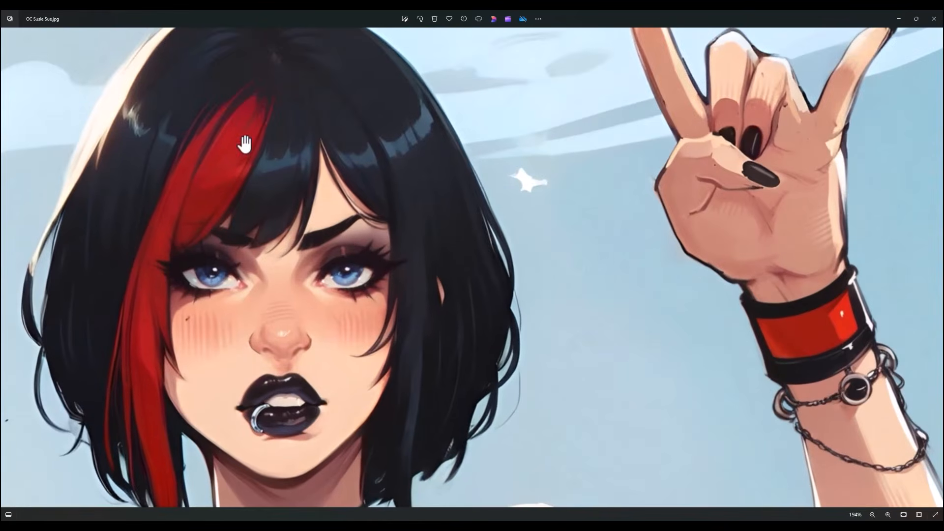
scroll(391, 214, "down", 2)
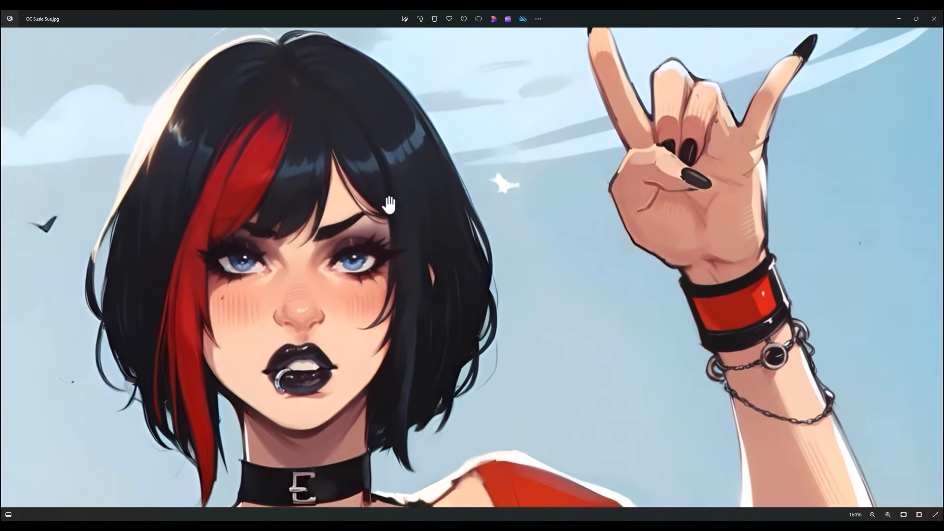
scroll(390, 219, "down", 1)
left_click_drag(391, 221, 409, 126)
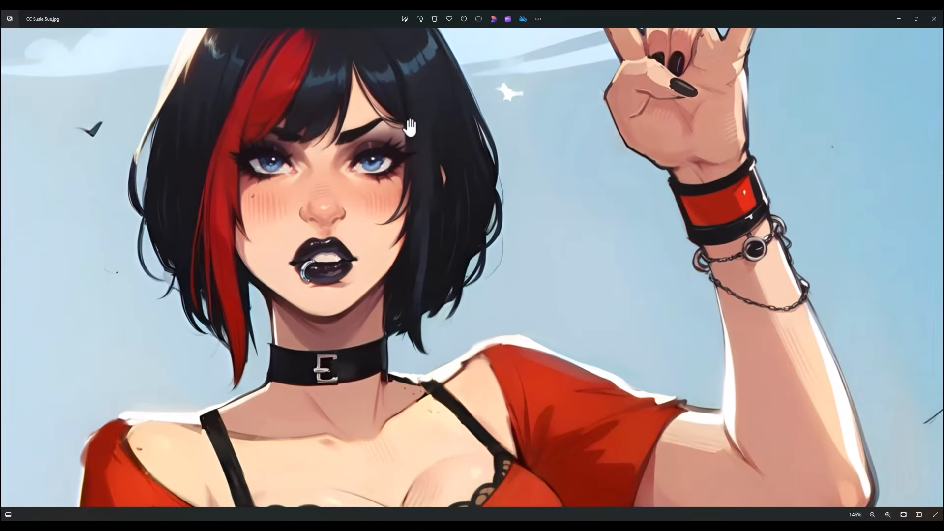
scroll(340, 294, "up", 6)
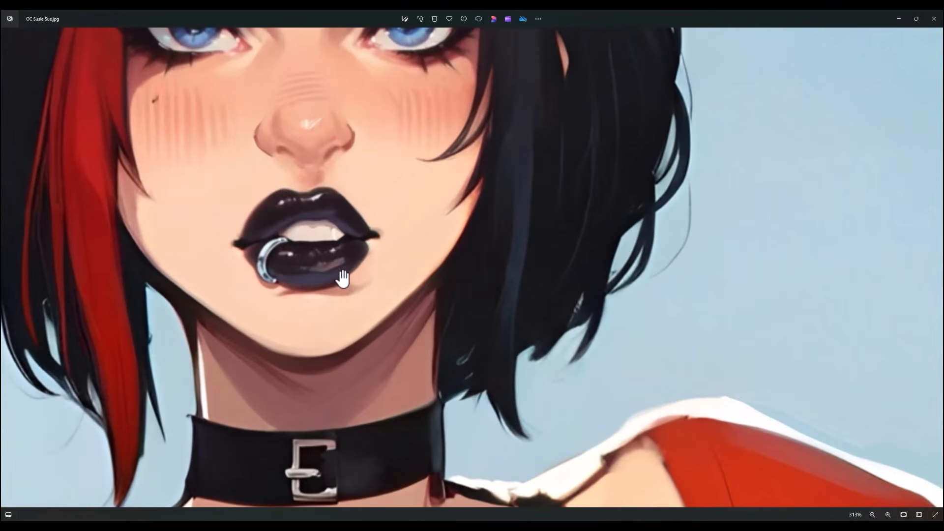
scroll(384, 252, "down", 9)
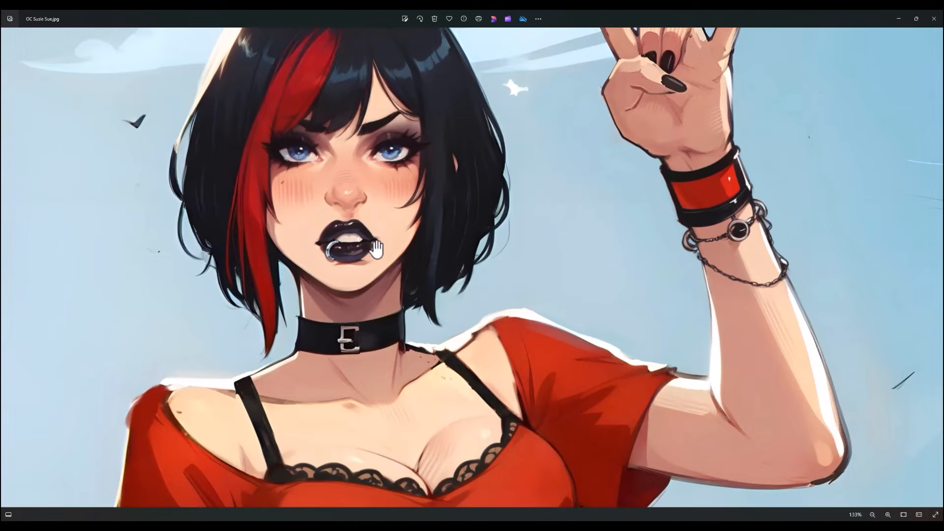
- Examine the choker, lace neckline, red crop top and chained skirt in the finished illustration
left_click_drag(392, 348, 393, 123)
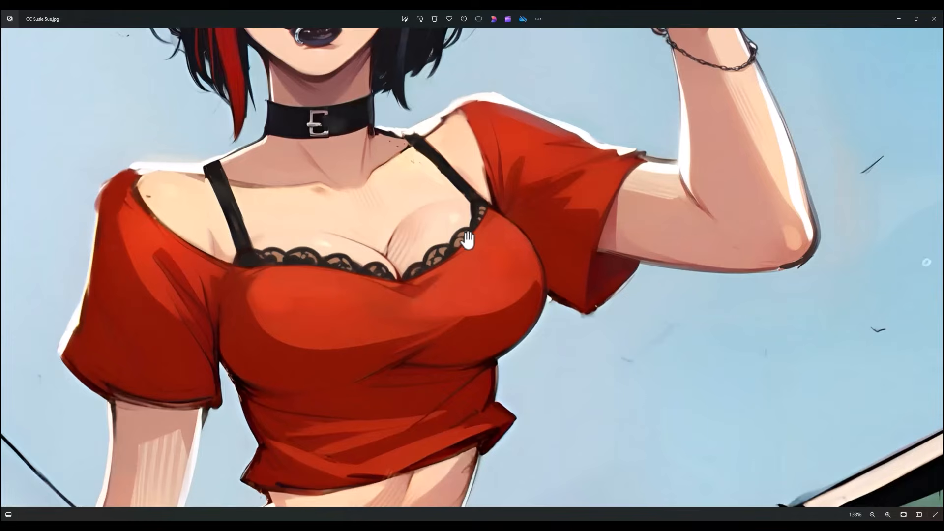
scroll(397, 305, "up", 4)
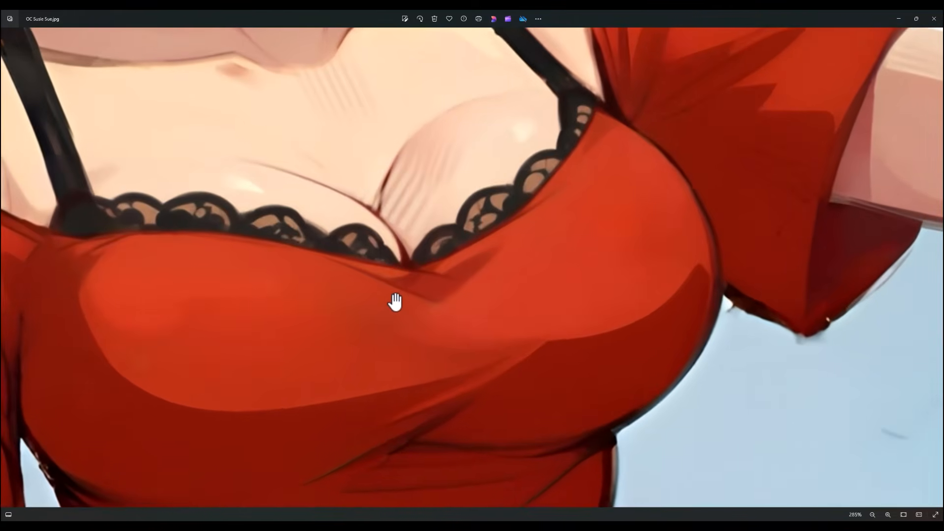
scroll(396, 302, "down", 5)
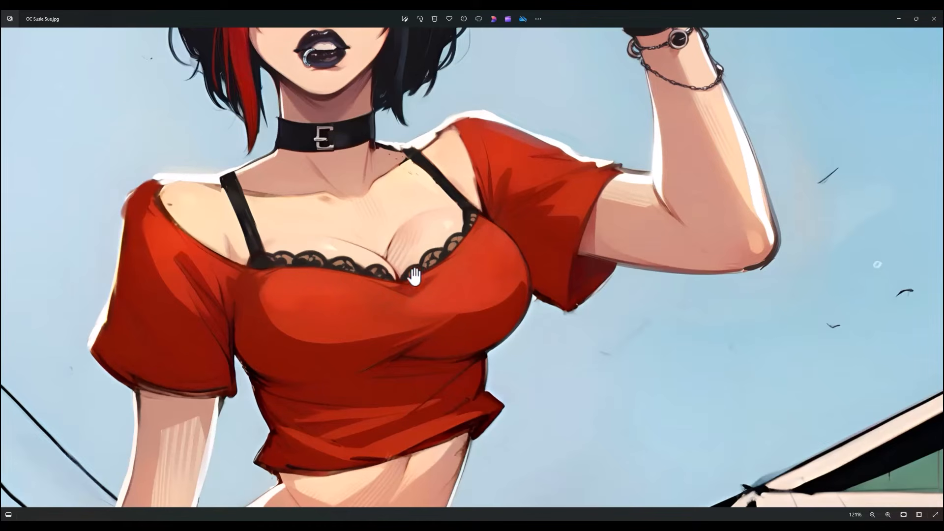
scroll(429, 276, "down", 2)
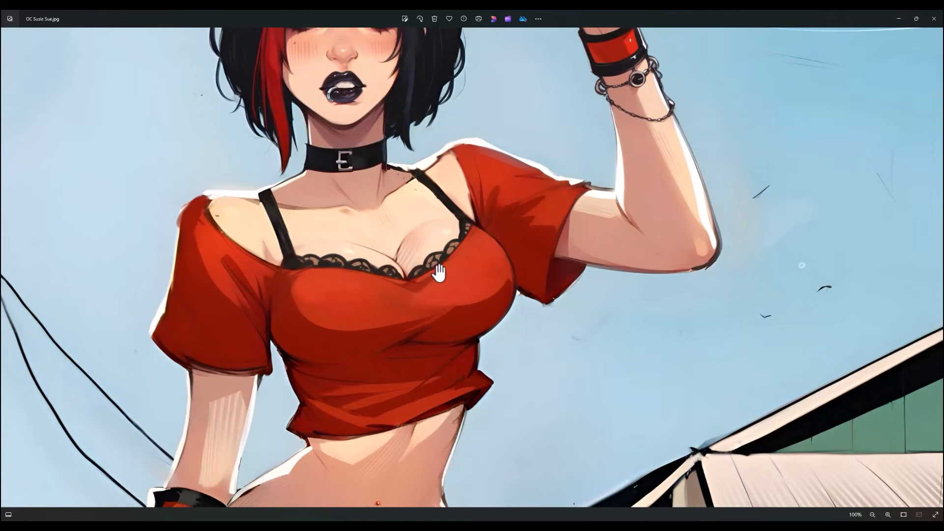
scroll(428, 290, "down", 2)
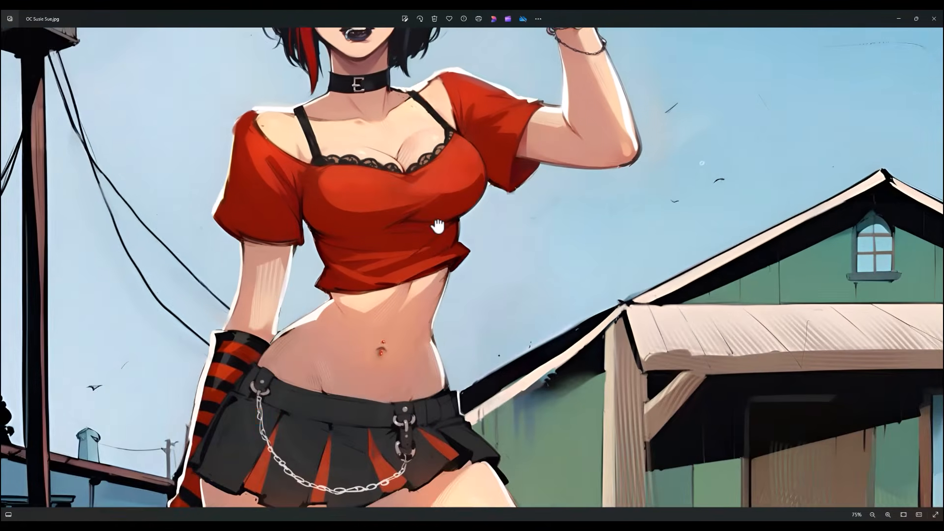
scroll(438, 227, "down", 3)
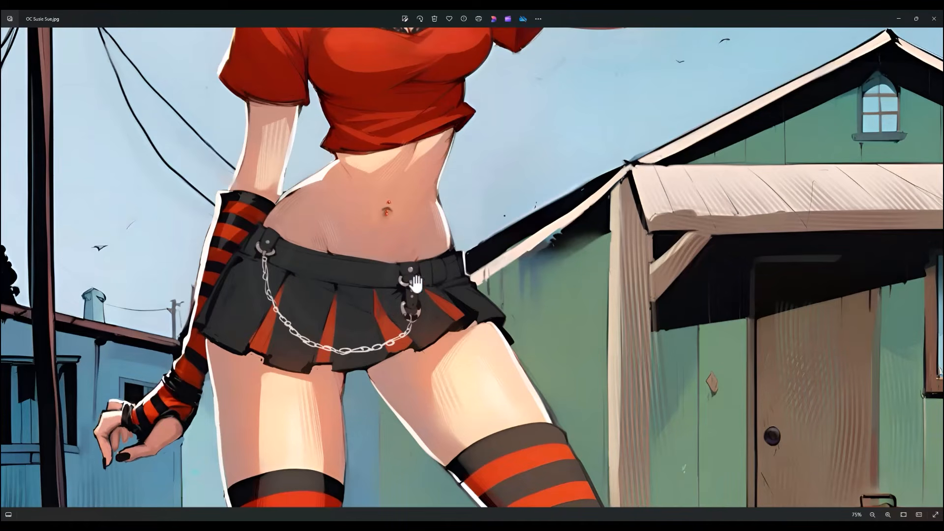
- Examine the striped stockings, grass, laced boots and ground shadow in the finished illustration
scroll(416, 284, "down", 3)
scroll(438, 177, "down", 5)
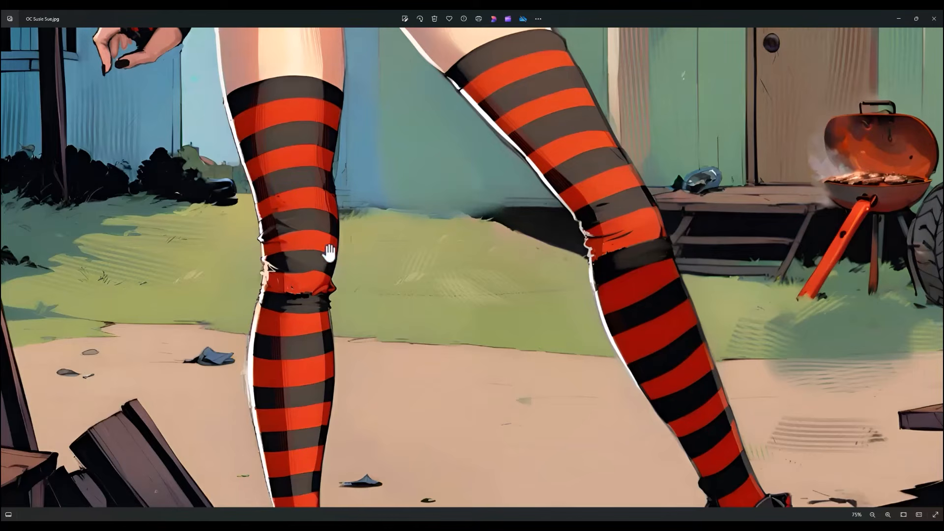
scroll(480, 305, "up", 5)
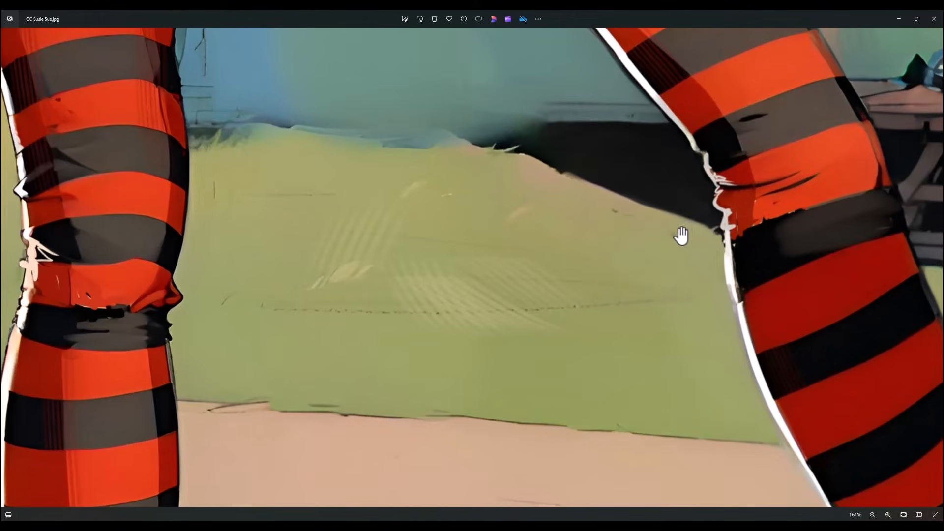
scroll(681, 236, "down", 6)
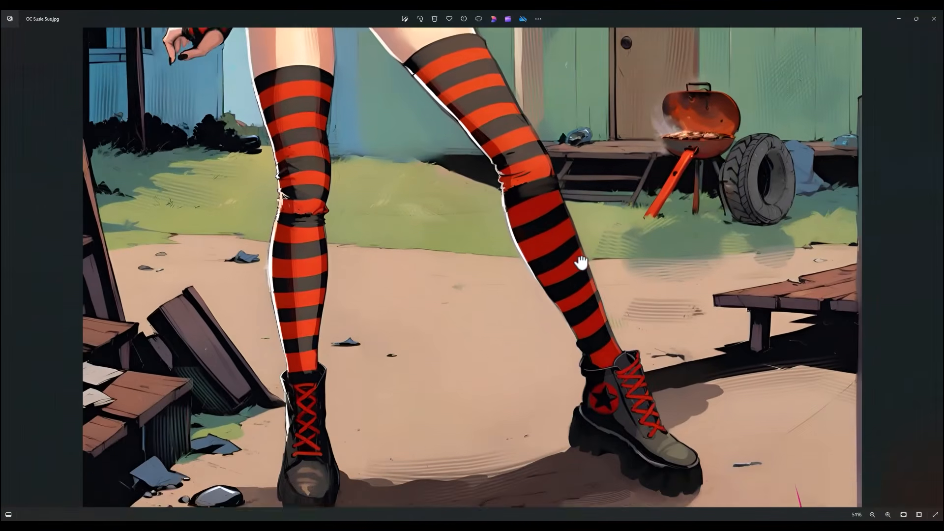
left_click_drag(581, 263, 613, 225)
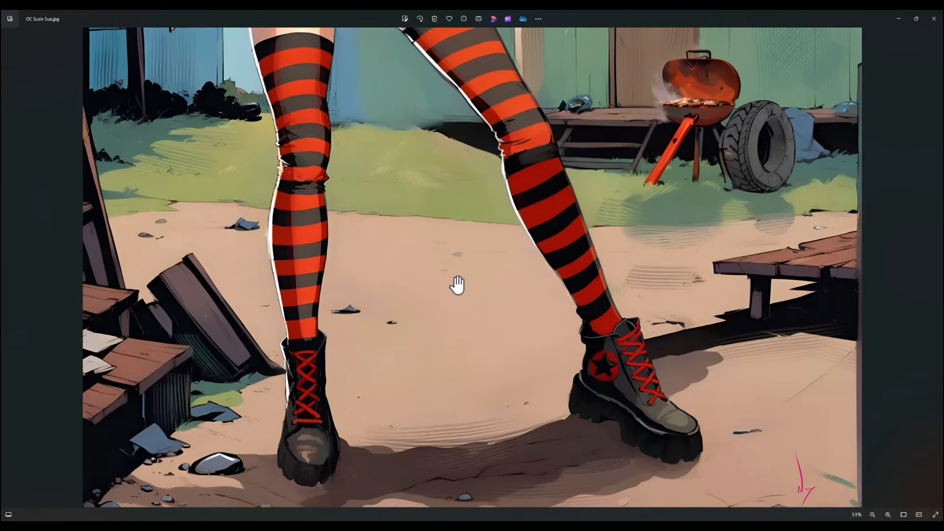
scroll(565, 404, "up", 5)
left_click_drag(561, 370, 653, 226)
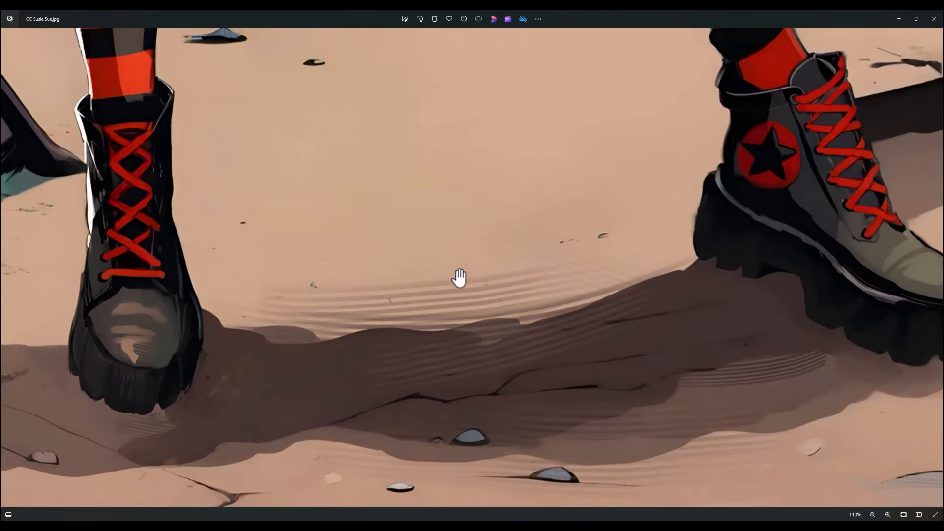
scroll(480, 238, "down", 5)
scroll(479, 238, "down", 3)
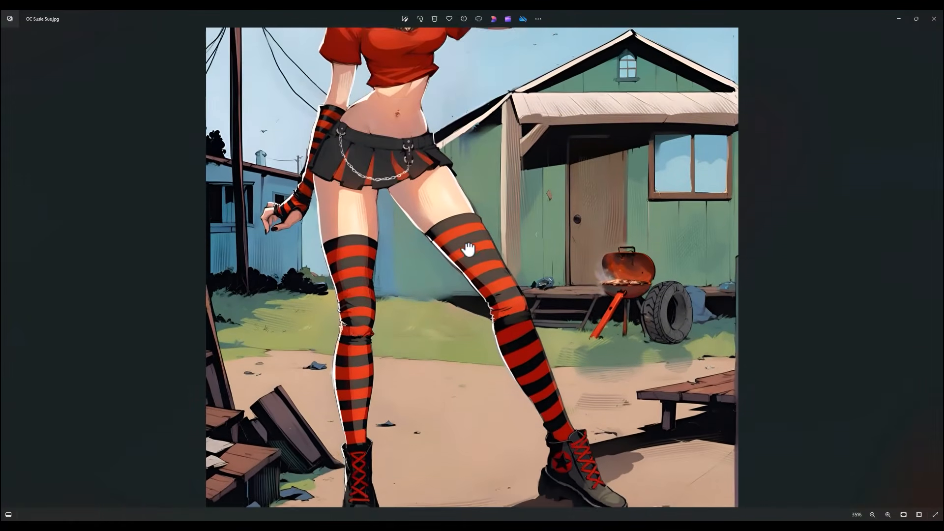
- Examine the pose from head to boots and inspect the striped stockings around the knees up close in the finished illustration
left_click_drag(468, 249, 452, 297)
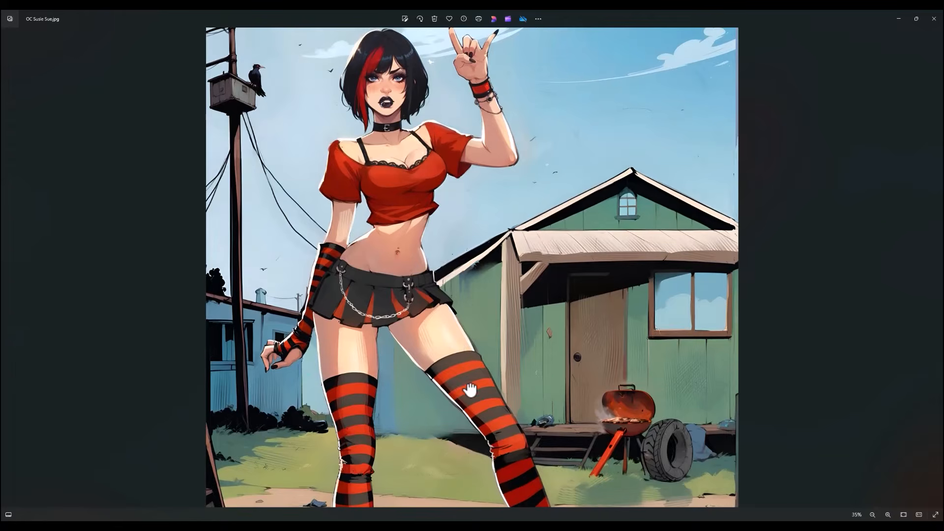
left_click_drag(456, 364, 437, 240)
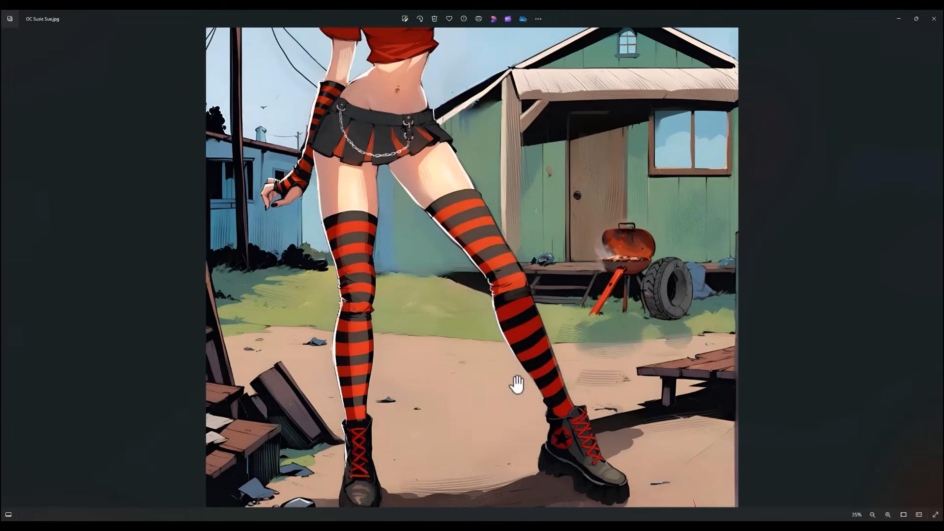
left_click_drag(480, 423, 479, 379)
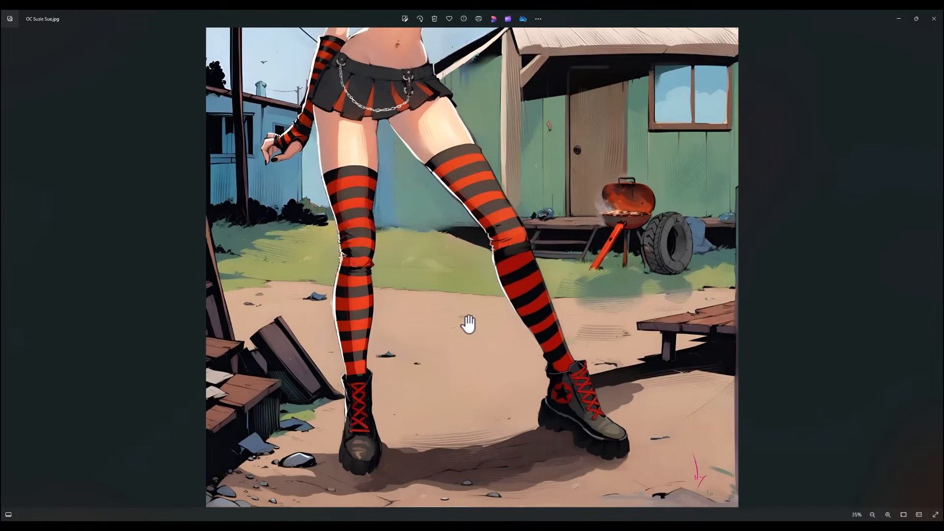
scroll(467, 324, "up", 3)
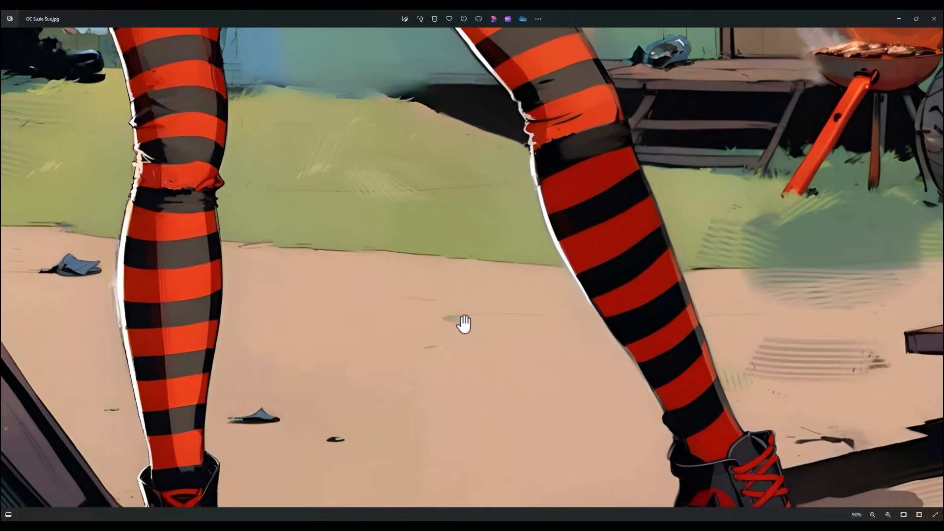
scroll(463, 324, "down", 4)
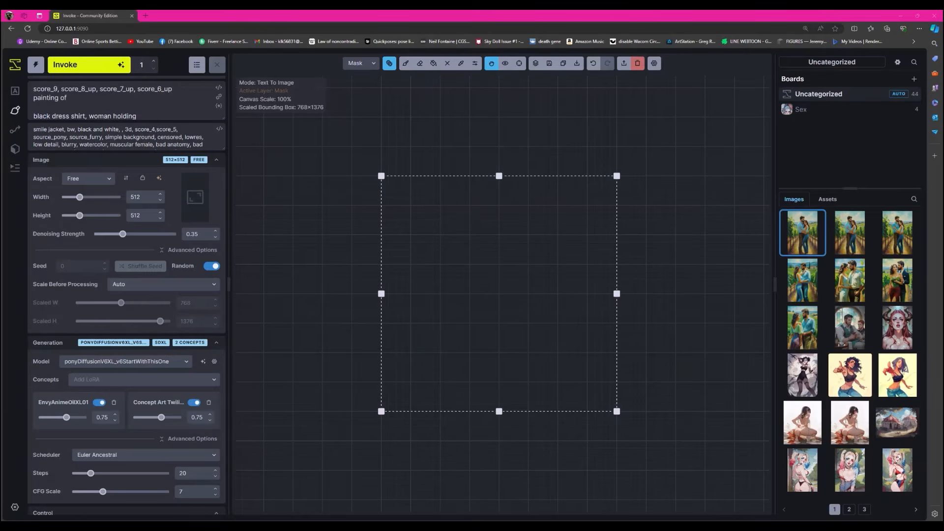
- Switch to Invoke and load the OC Susie Sue image from Downloads onto the canvas as the initial image
left_click(623, 63)
left_click(146, 303)
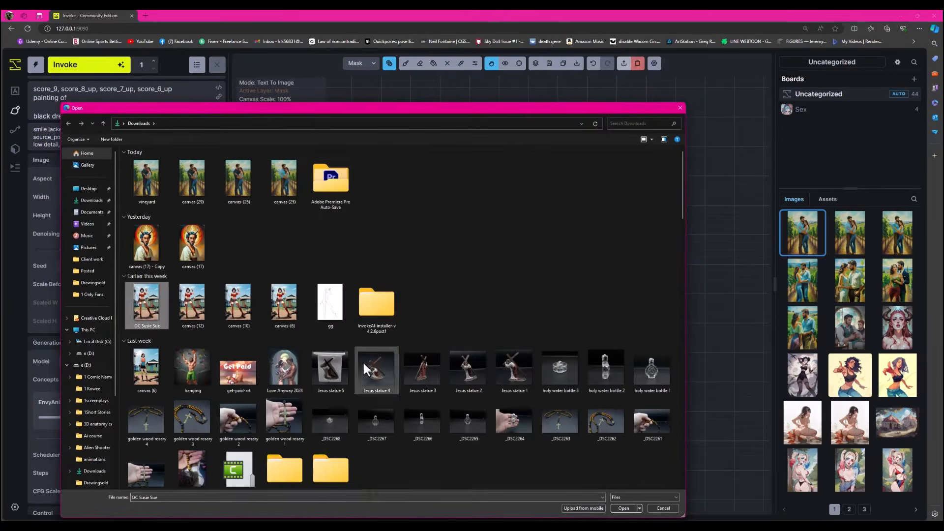
left_click(623, 508)
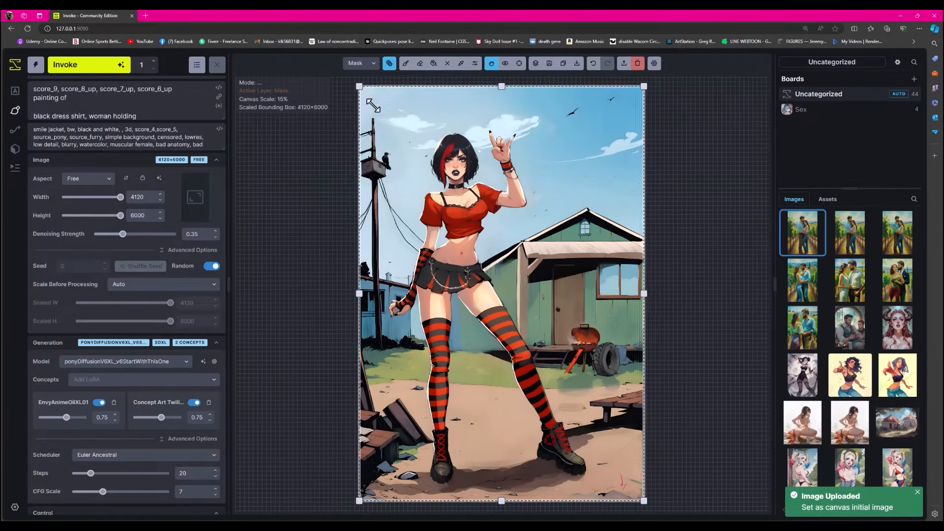
- Shrink the generation bounding box to 768×1088 and place it around the knee of the straight, left-hand leg
left_click_drag(358, 86, 508, 392)
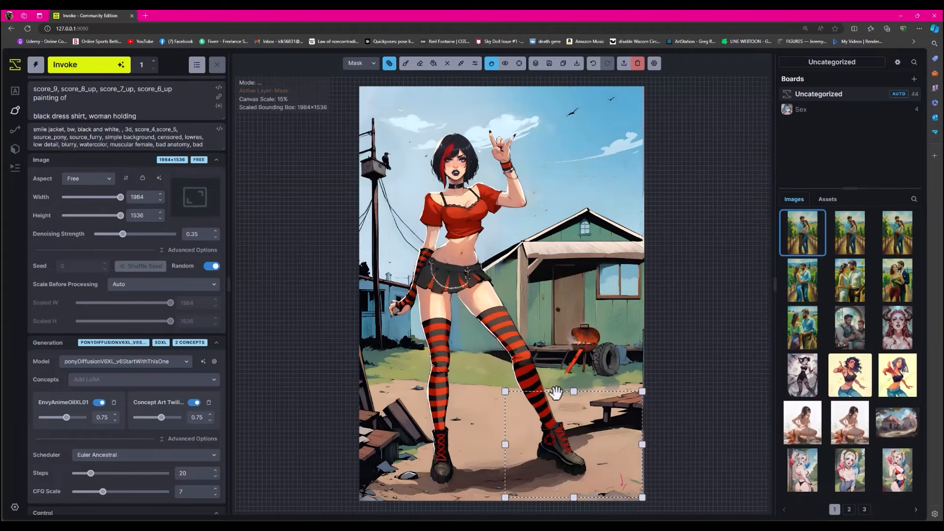
left_click_drag(555, 393, 582, 368)
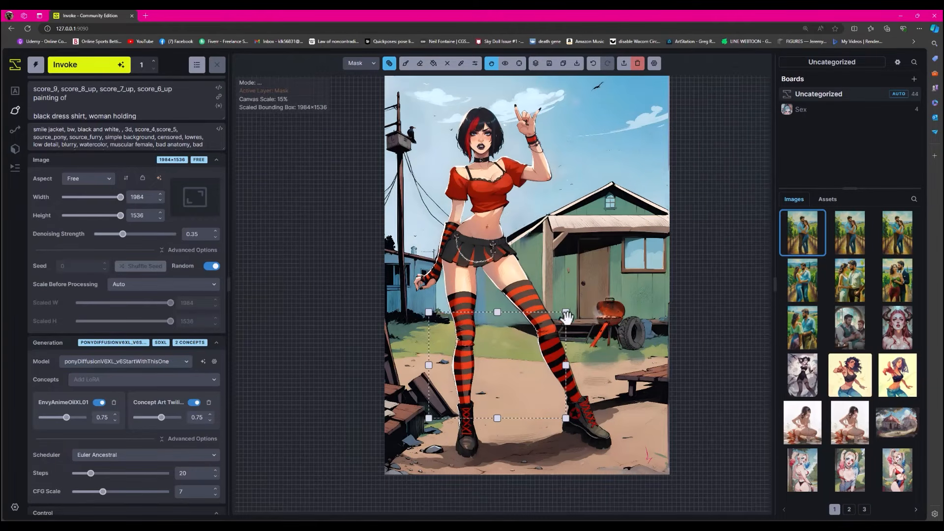
left_click_drag(566, 313, 482, 313)
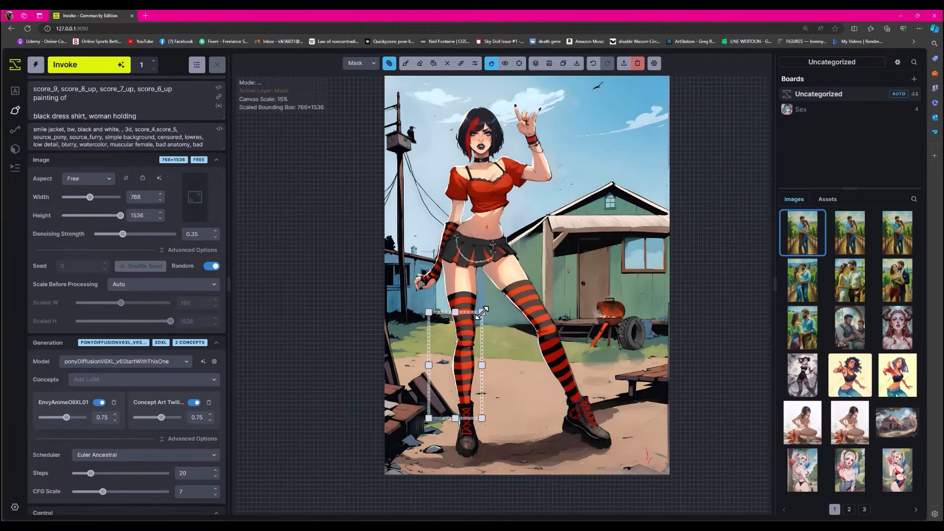
scroll(467, 355, "up", 4)
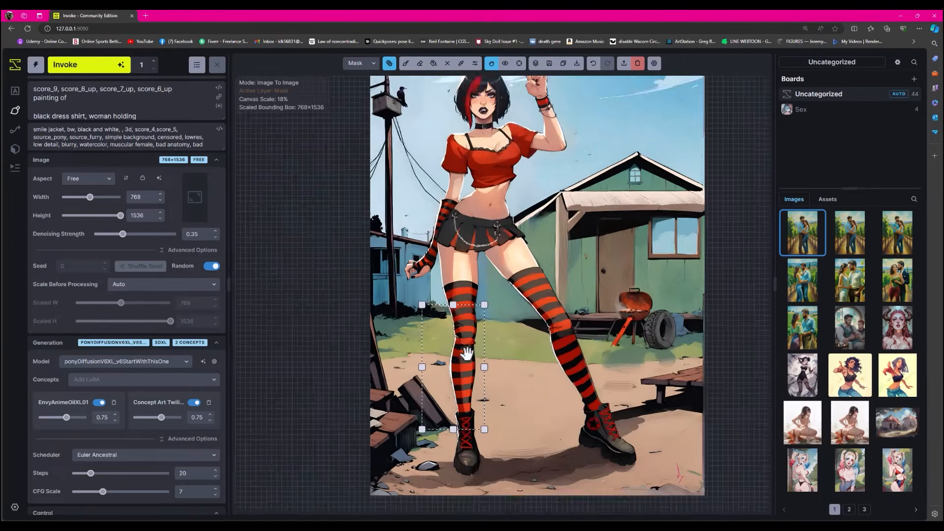
left_click_drag(444, 475, 444, 399)
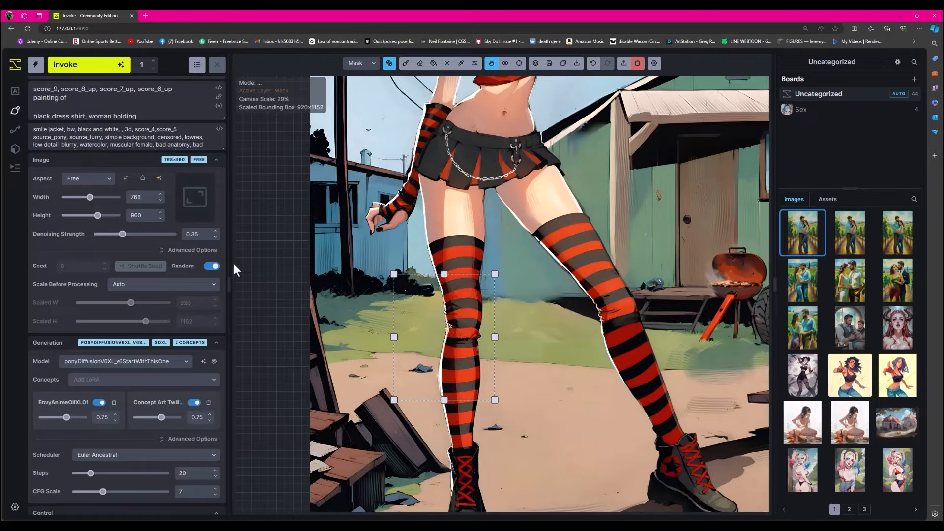
left_click_drag(444, 399, 446, 419)
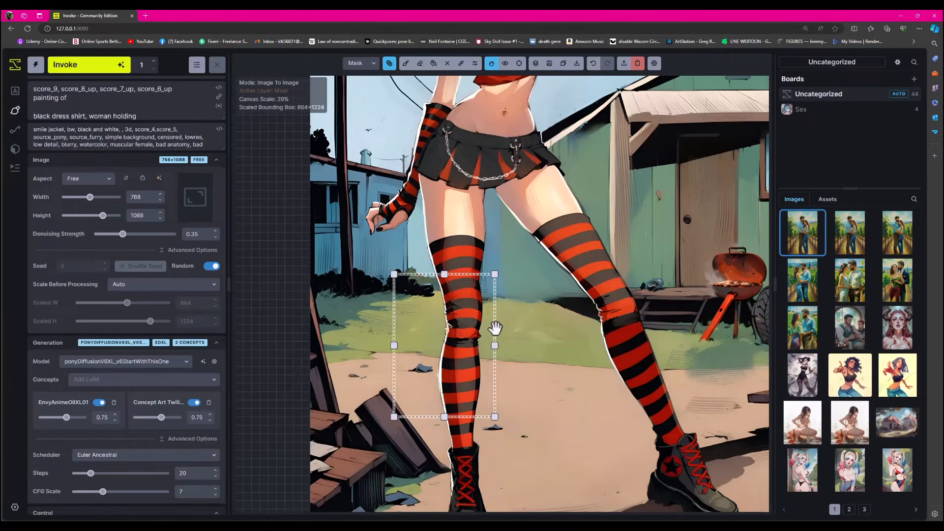
left_click_drag(494, 327, 511, 310)
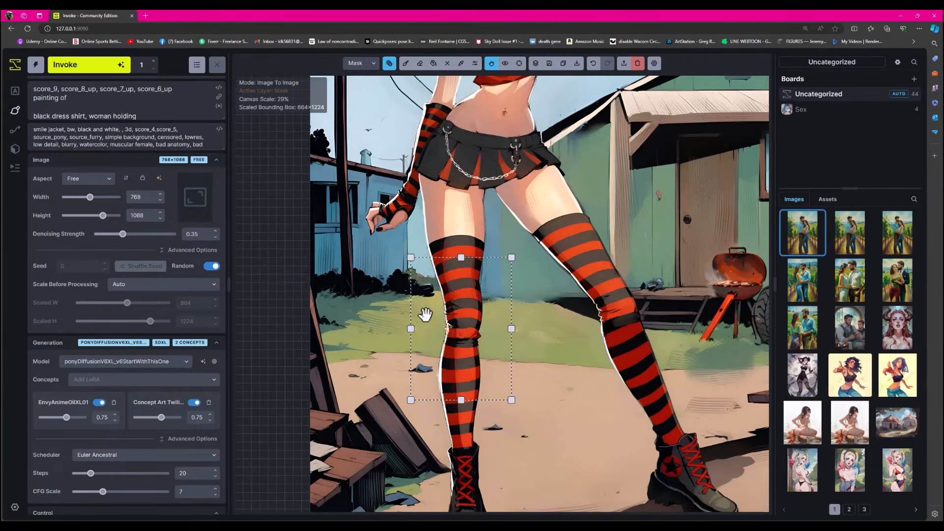
scroll(474, 310, "up", 4)
left_click_drag(473, 307, 450, 259)
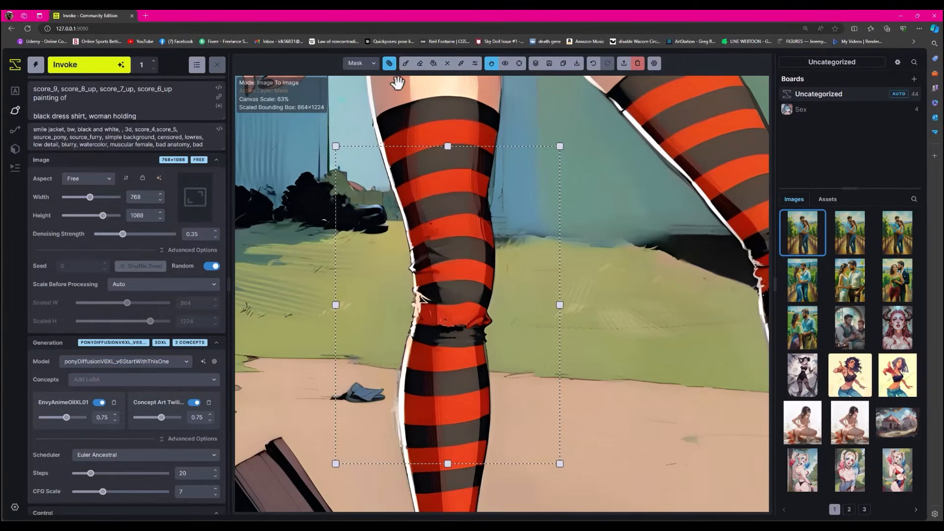
- Paint an inpaint mask over the stocking's bunched knee, its side edges and the white outline down the calf
left_click(406, 64)
mouse_move(496, 181)
left_mouse_down()
mouse_move(497, 252)
mouse_move(487, 255)
left_mouse_up()
mouse_move(417, 232)
left_mouse_down()
mouse_move(410, 304)
mouse_move(426, 254)
mouse_move(434, 328)
mouse_move(439, 321)
left_mouse_up()
left_click_drag(536, 227, 511, 238)
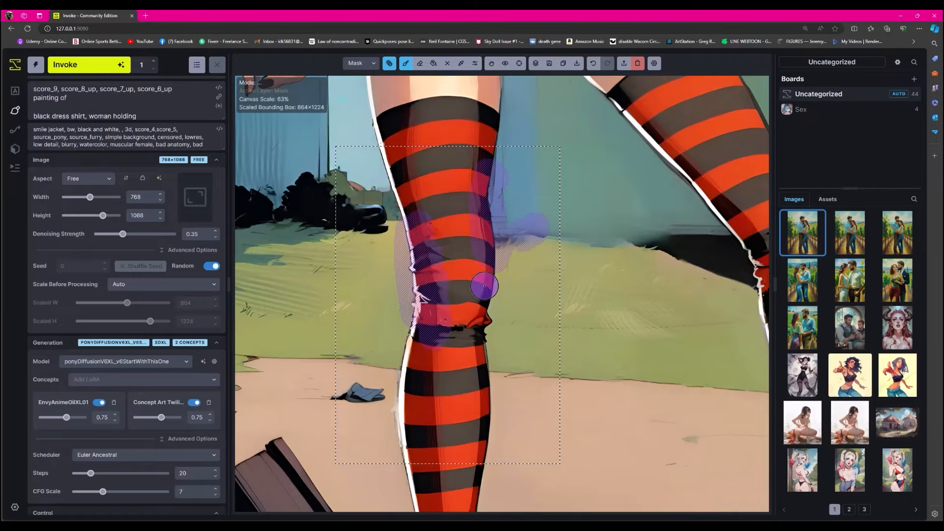
mouse_move(425, 335)
left_mouse_down()
mouse_move(483, 315)
mouse_move(438, 318)
mouse_move(420, 272)
mouse_move(410, 426)
mouse_move(405, 387)
left_mouse_up()
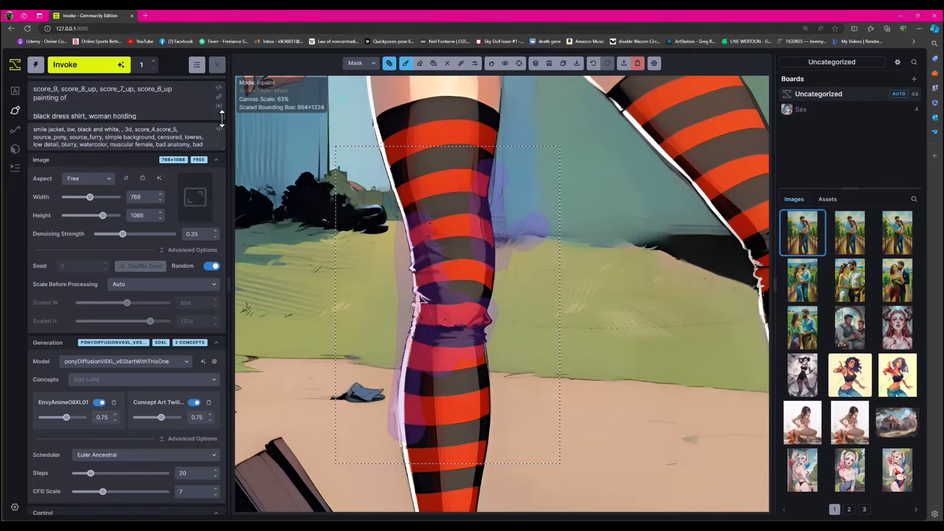
- Set the denoising strength to 0.25 and rewrite the prompt after the score tags as "graphic novel illustration" and "stripped stockings"
left_click_drag(223, 119, 220, 143)
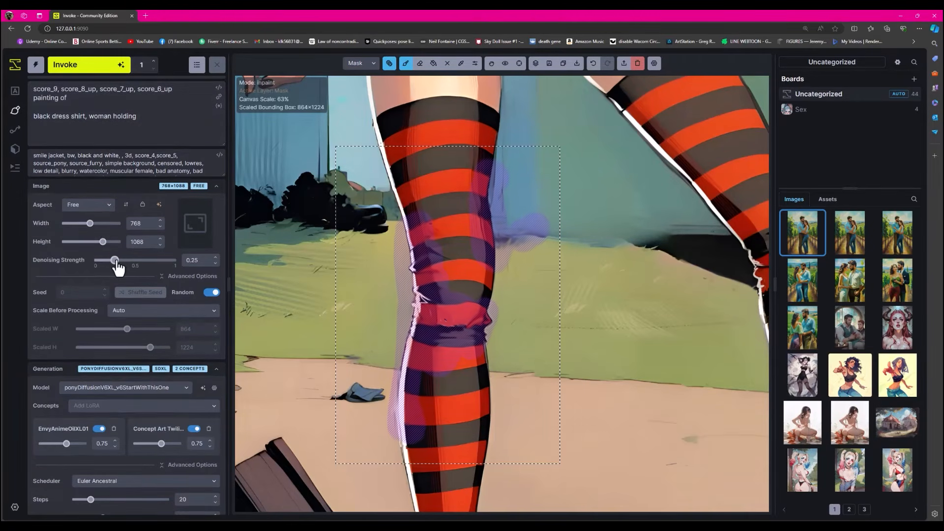
left_click_drag(152, 119, 20, 110)
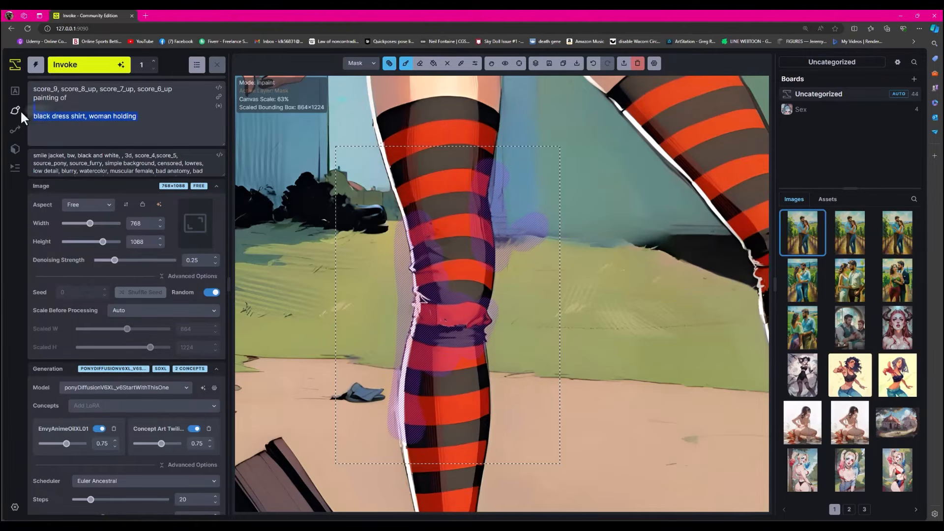
left_click(154, 123)
left_click_drag(154, 123, 32, 99)
type("gr")
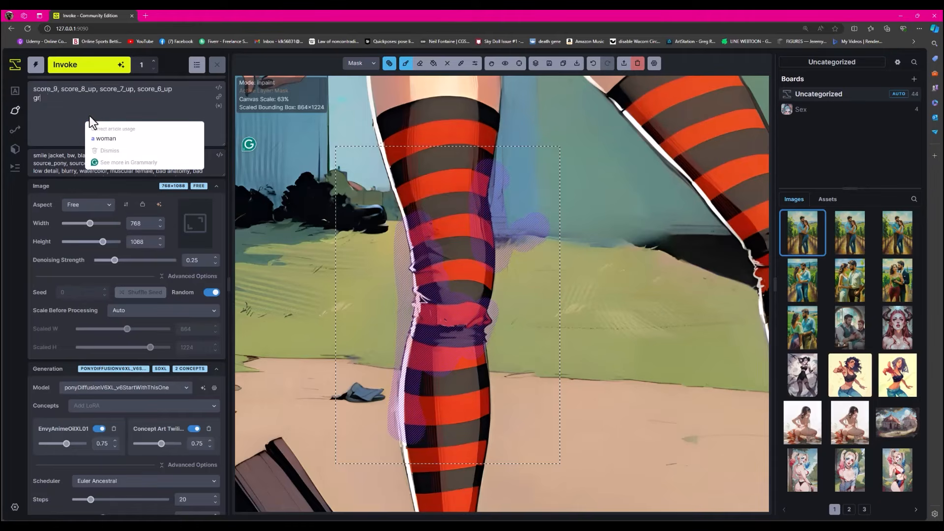
type("aphic novel illu")
type("st")
type("ripped stockings")
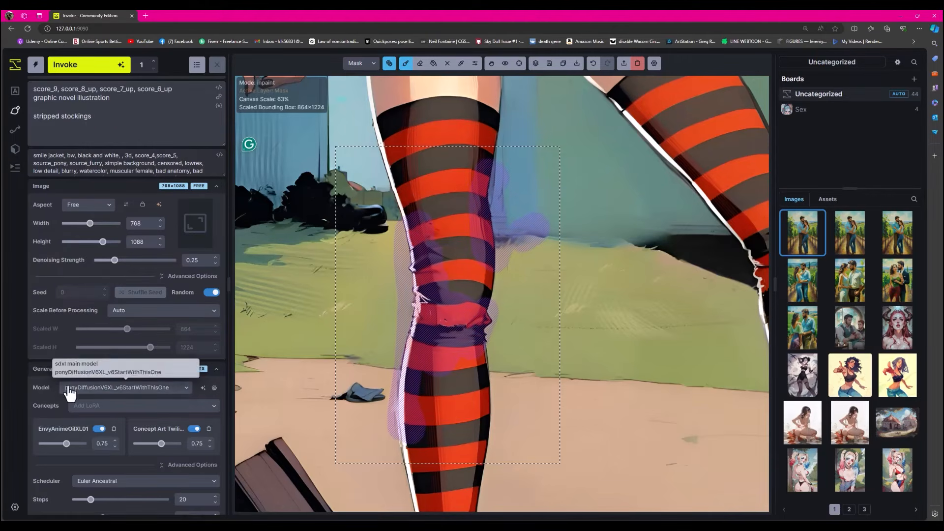
- Replace the EnvyAnimeOilXL01 LoRA with the Graphic_Novel_Ill… one at weight 0.75 and generate the masked knee area
left_click(114, 430)
left_click(211, 406)
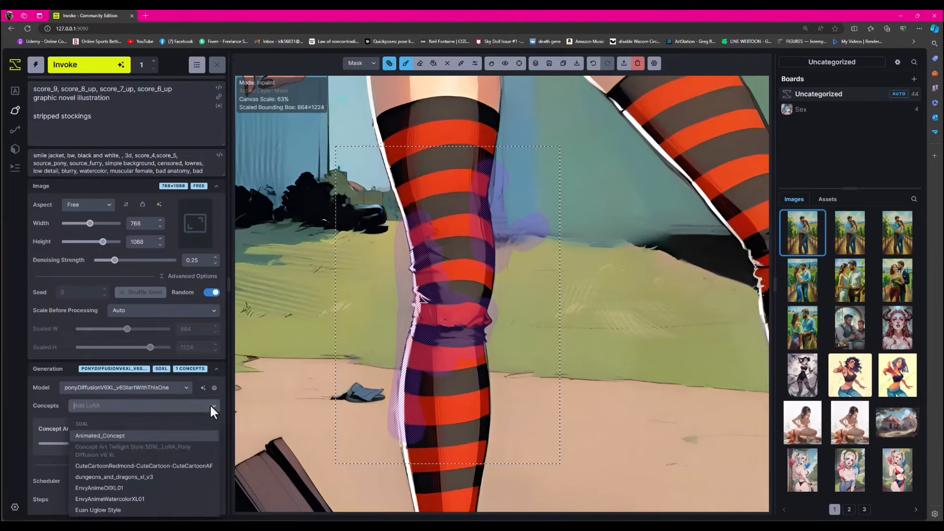
scroll(157, 452, "down", 3)
left_click(138, 479)
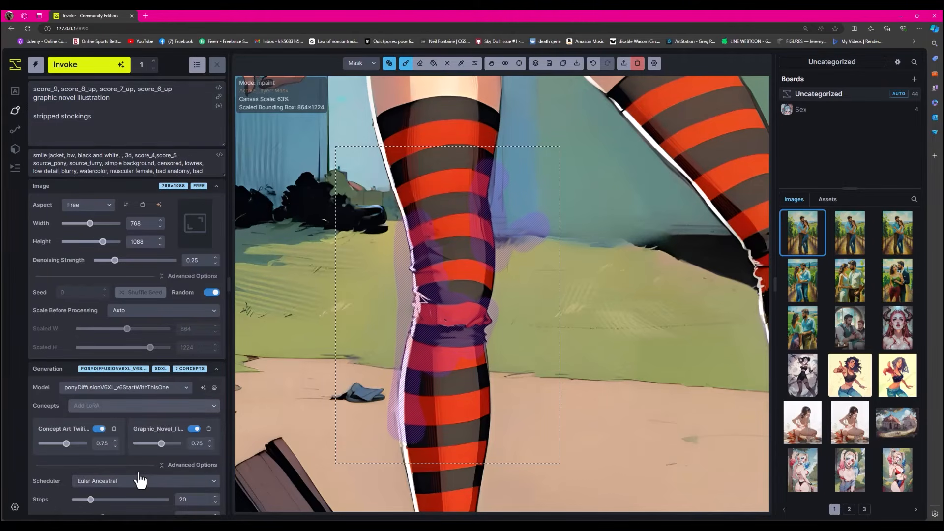
left_click(100, 70)
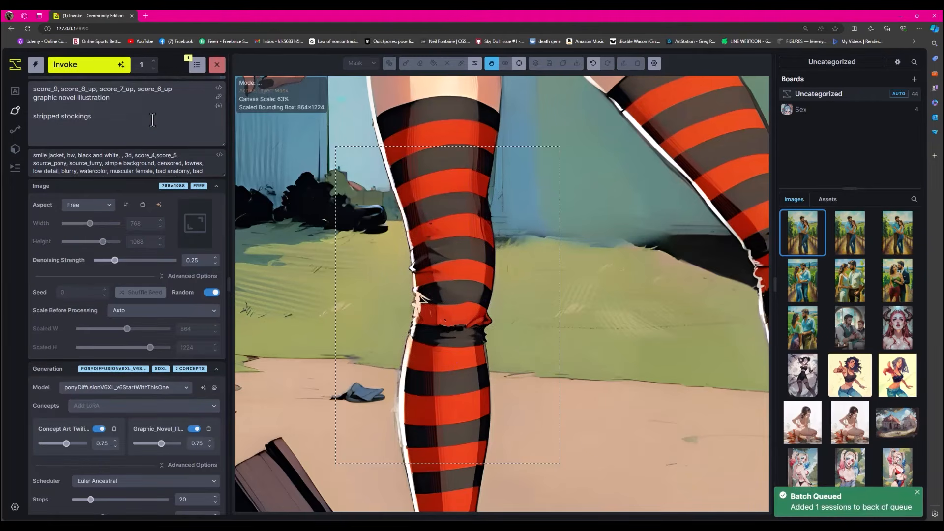
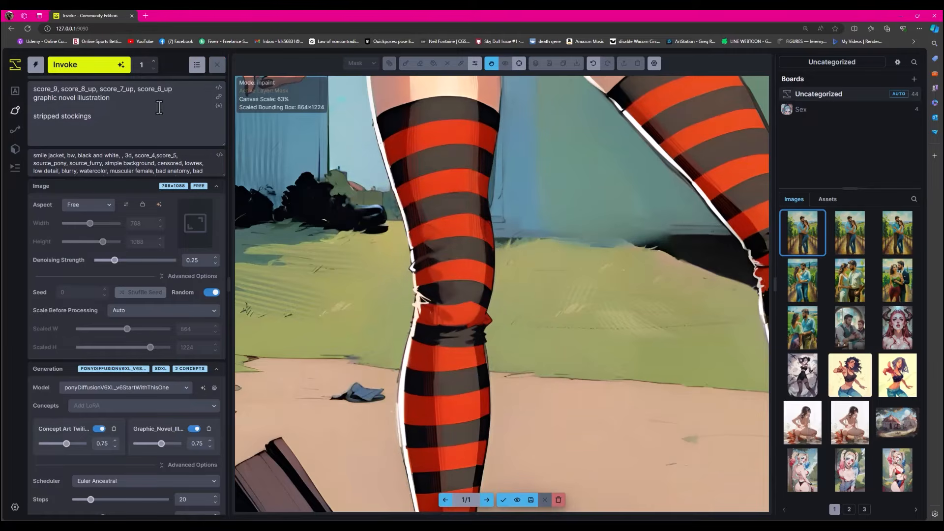
- Accept the generated knee, erase the mask along the stocking's upper right-hand edge, and regenerate and accept the knee area
scroll(453, 358, "down", 1)
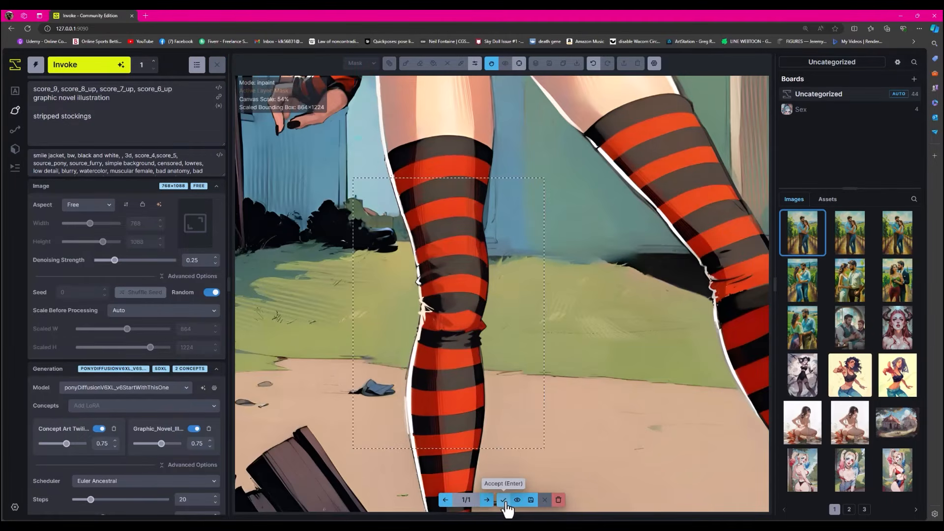
left_click(503, 499)
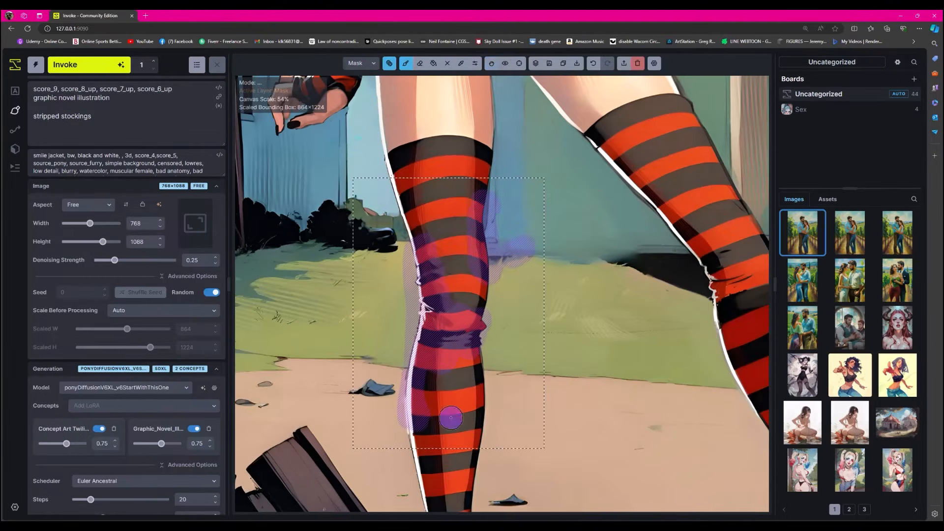
left_click(420, 63)
mouse_move(492, 211)
left_mouse_down()
mouse_move(475, 229)
mouse_move(485, 271)
left_mouse_up()
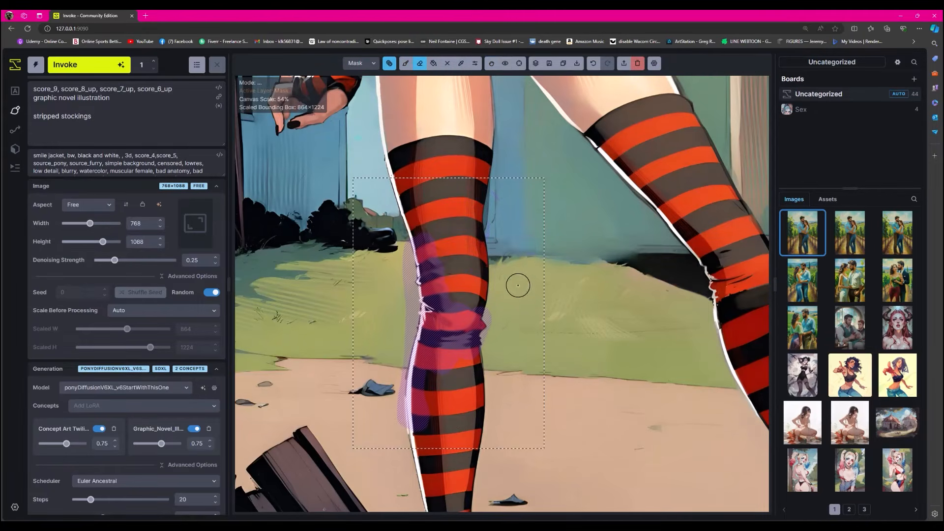
left_click(88, 66)
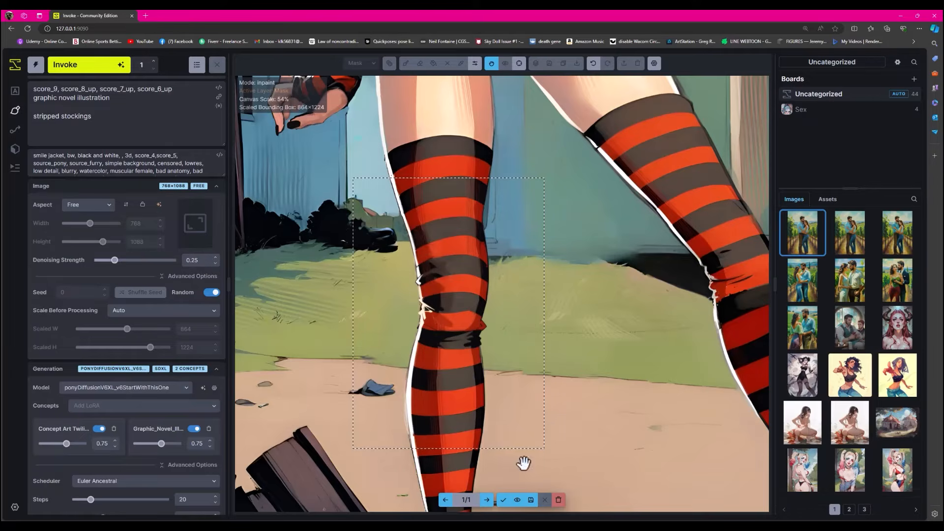
left_click(503, 499)
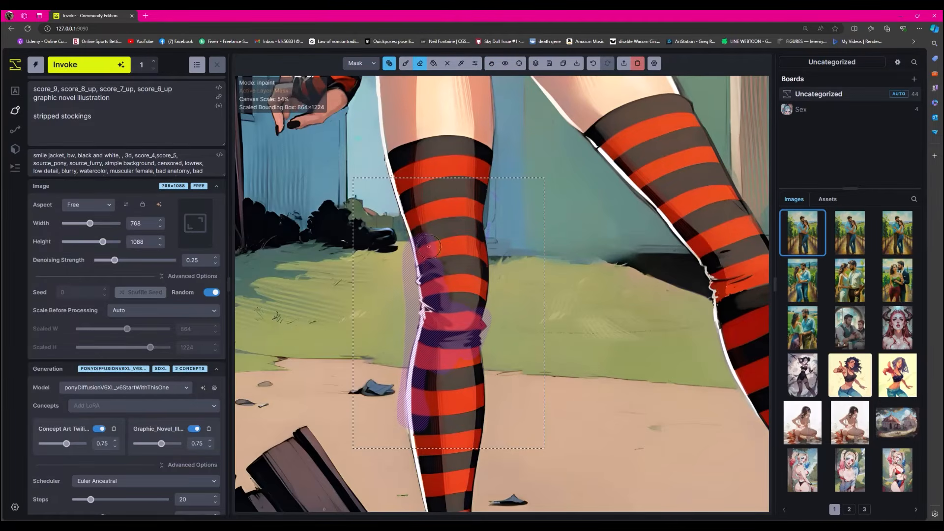
- Move the generation bounding box over the knee of the angled, right-hand leg
left_click(491, 64)
left_click_drag(580, 162, 478, 139)
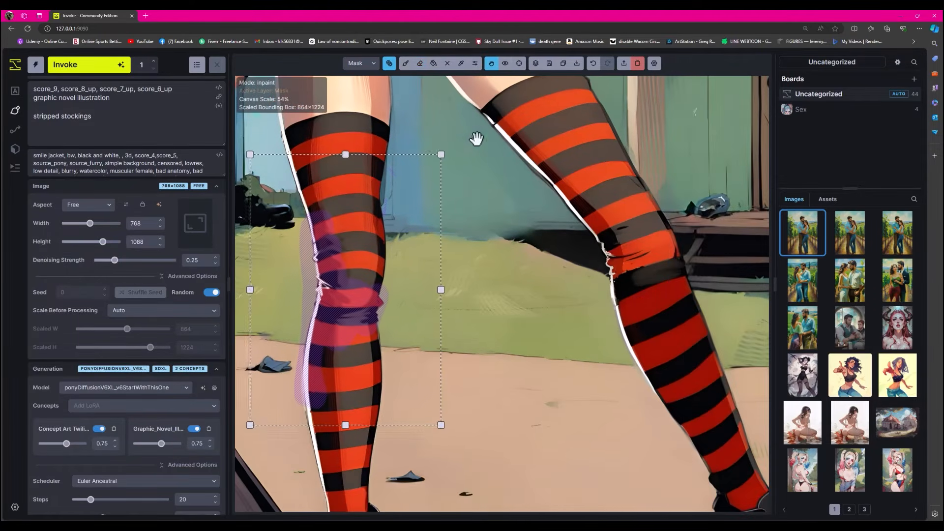
left_click_drag(410, 155, 684, 157)
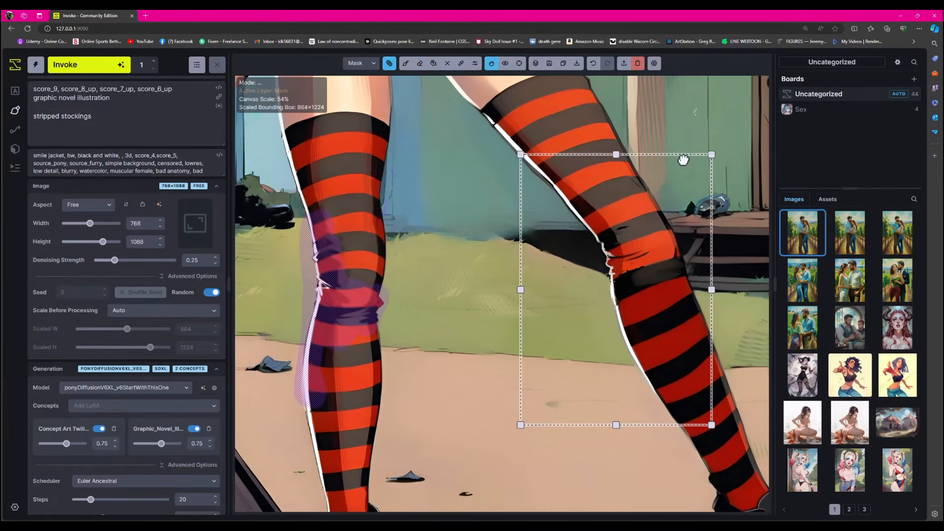
- Replace the old mask with one over the angled leg's bunched knee and white outline, and generate that area
left_click(405, 63)
left_click(389, 63)
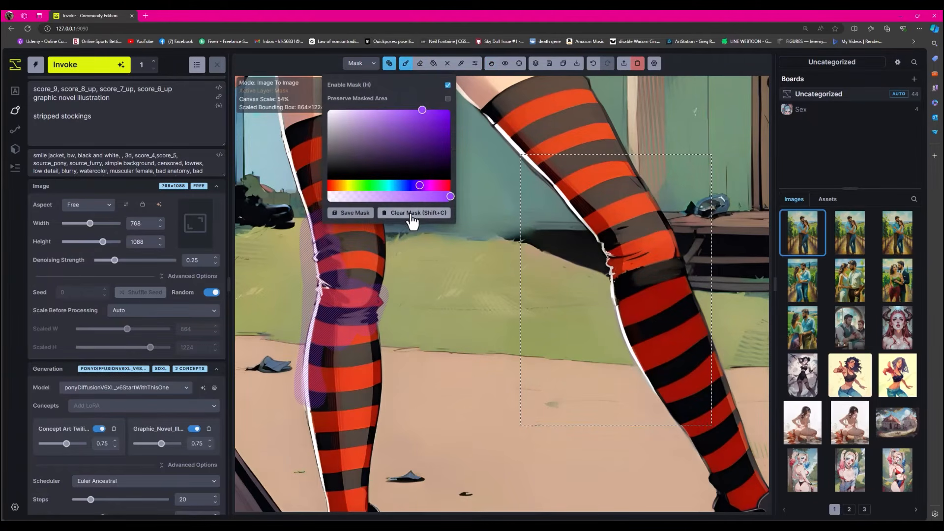
left_click(412, 213)
mouse_move(611, 246)
left_mouse_down()
mouse_move(589, 216)
mouse_move(628, 246)
mouse_move(630, 285)
mouse_move(616, 300)
mouse_move(623, 295)
mouse_move(663, 398)
left_mouse_up()
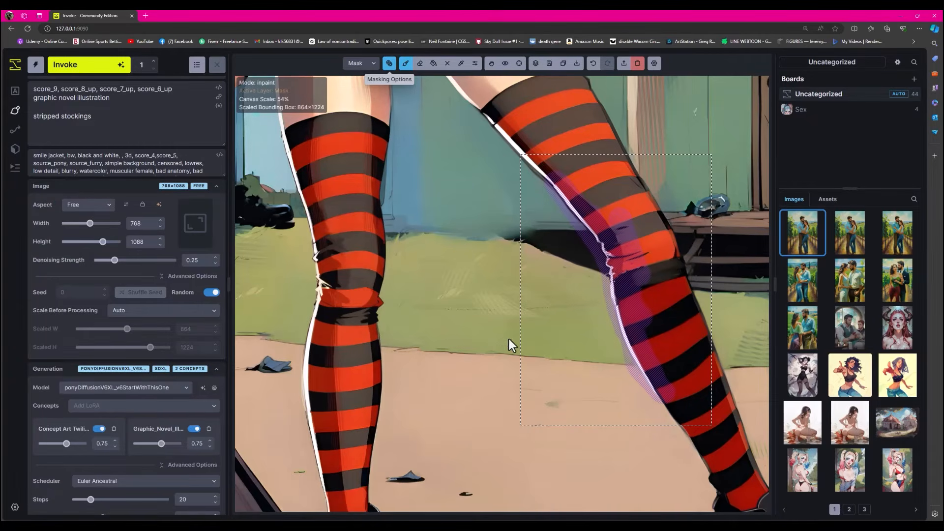
left_click(87, 71)
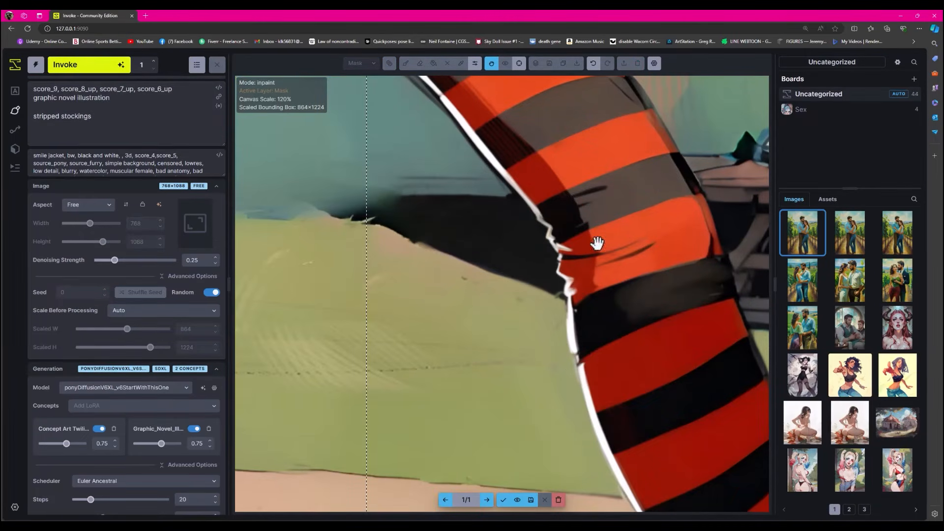
- Compare the angled leg's generated knee with the original and accept the result
left_click(517, 500)
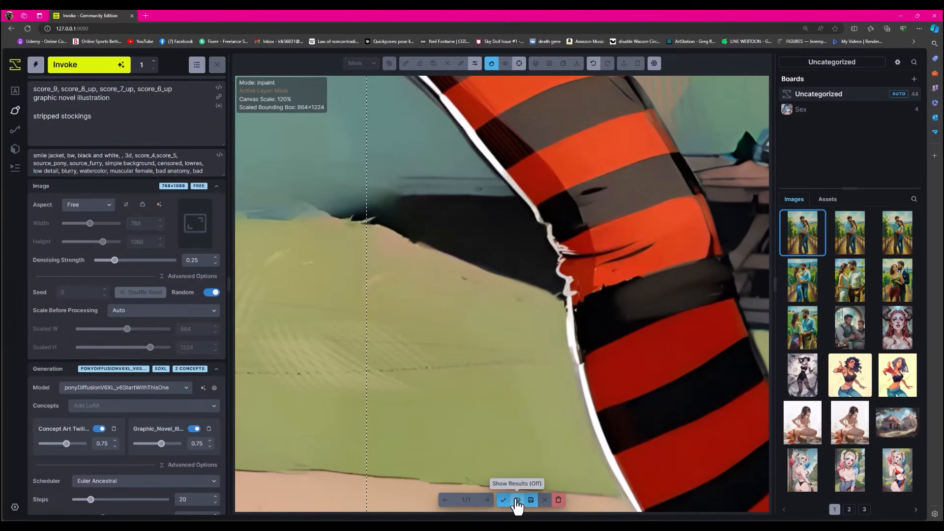
left_click(517, 500)
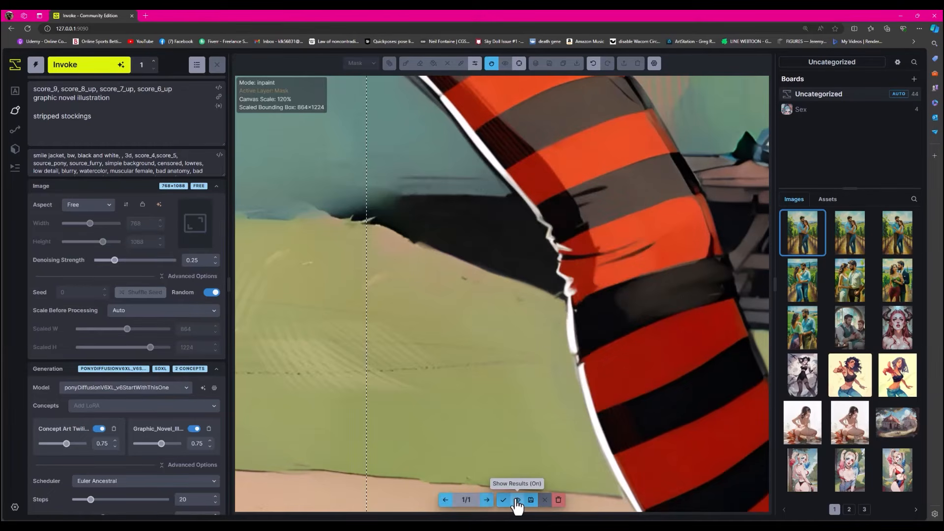
left_click(517, 500)
left_click(517, 500)
left_click(516, 500)
left_click(516, 499)
left_click(516, 499)
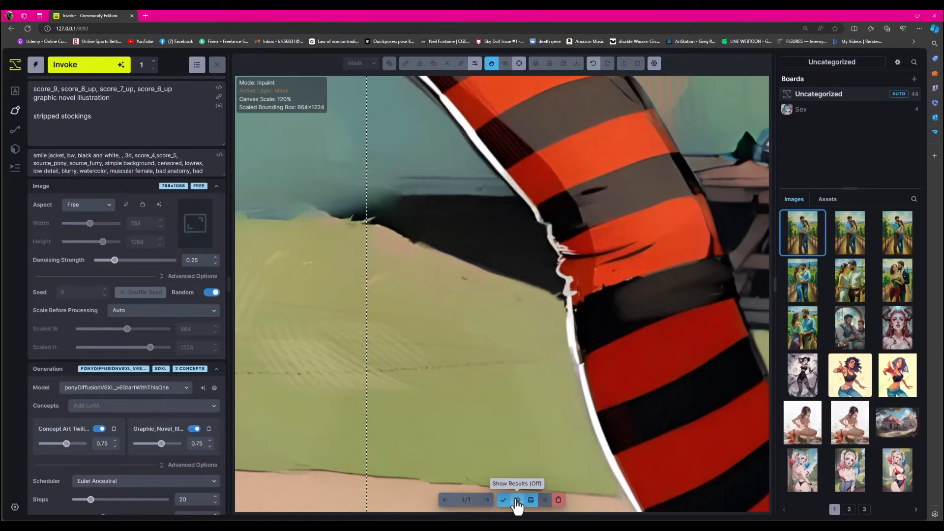
left_click(517, 500)
left_click(516, 500)
left_click(516, 500)
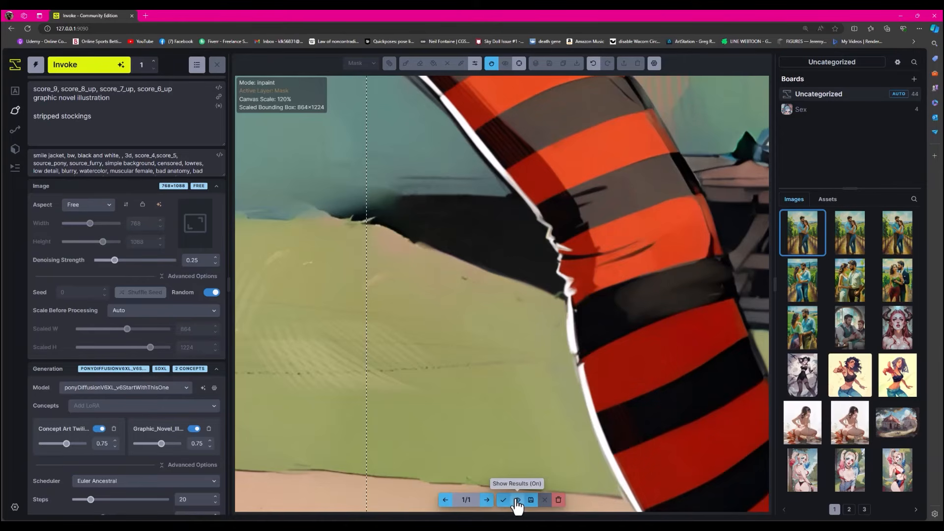
left_click(502, 500)
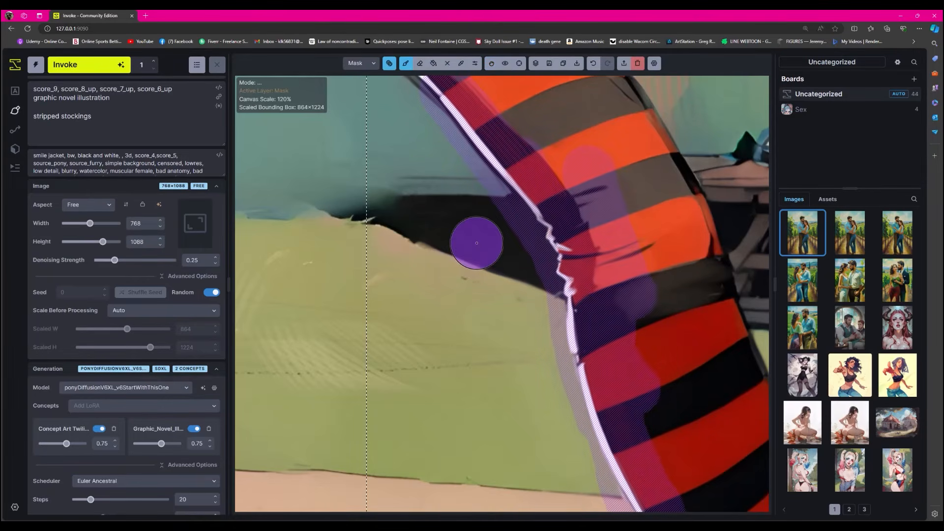
- Move the bounding box over the straight leg's boot and paint an inpaint mask covering the whole boot
scroll(479, 243, "down", 10)
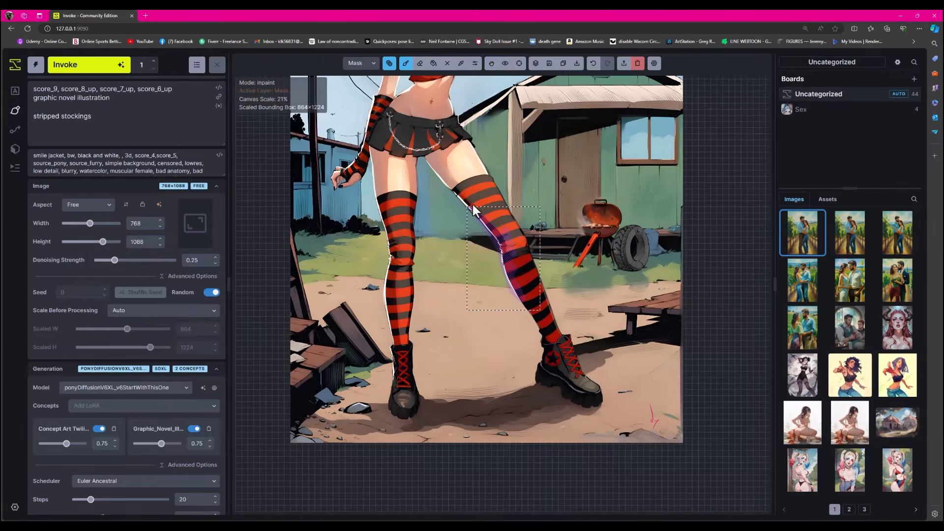
left_click(491, 63)
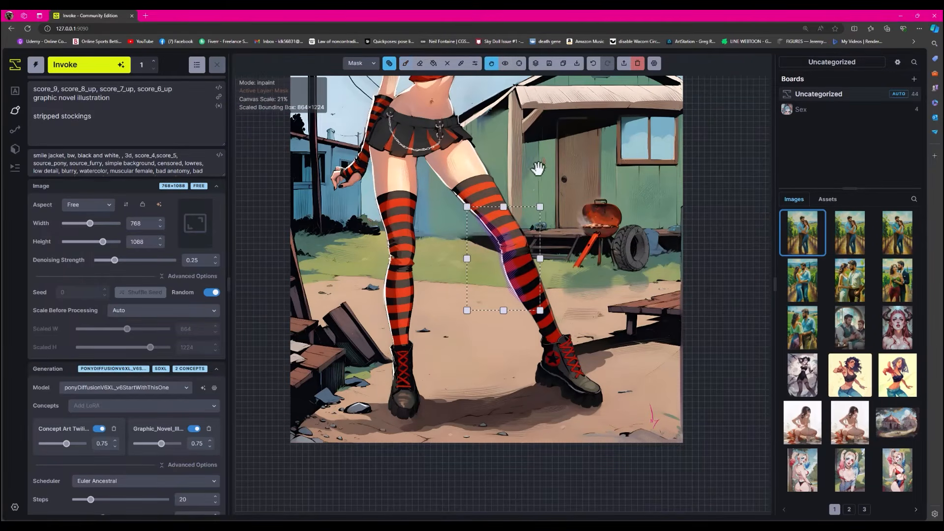
left_click_drag(515, 201, 416, 307)
scroll(497, 316, "up", 5)
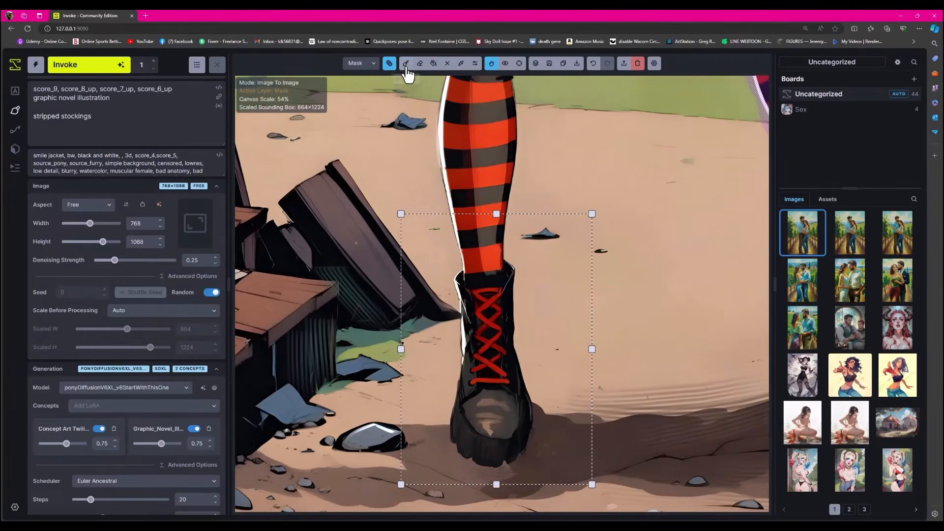
left_click(405, 63)
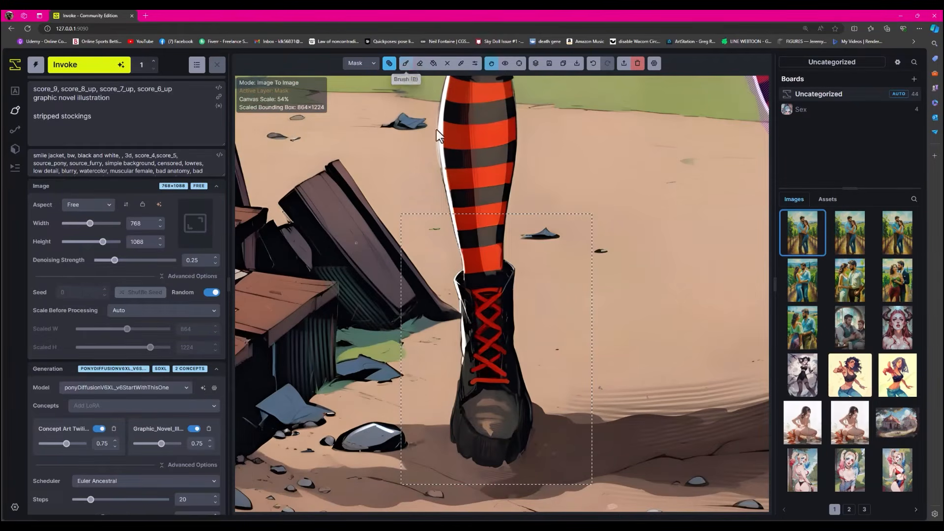
mouse_move(501, 289)
left_mouse_down()
mouse_move(482, 294)
mouse_move(463, 279)
mouse_move(464, 331)
mouse_move(486, 344)
mouse_move(502, 327)
mouse_move(529, 404)
mouse_move(511, 462)
mouse_move(471, 453)
mouse_move(452, 436)
mouse_move(468, 360)
mouse_move(489, 369)
left_mouse_up()
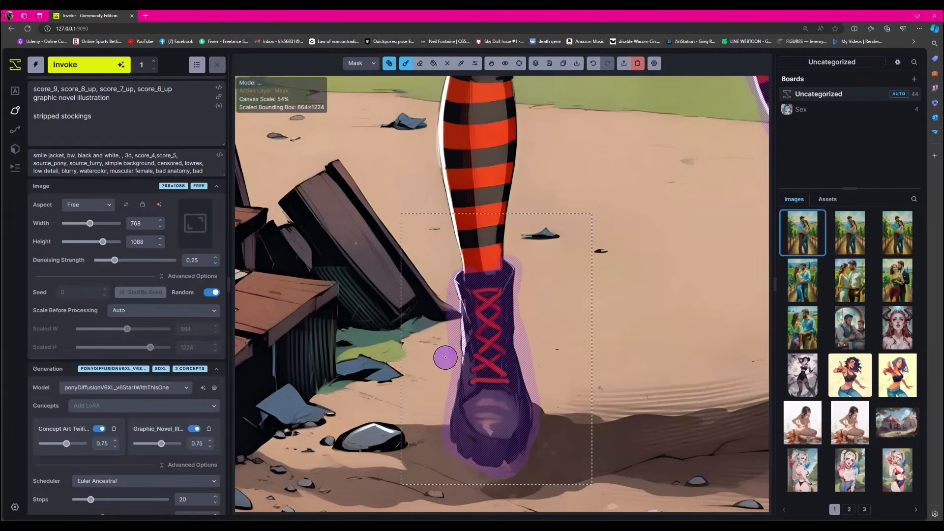
- Replace "stripped stockings" in the prompt with "goth boot" and generate the masked boot
left_click(135, 136)
key("ctrl+BackSpace")
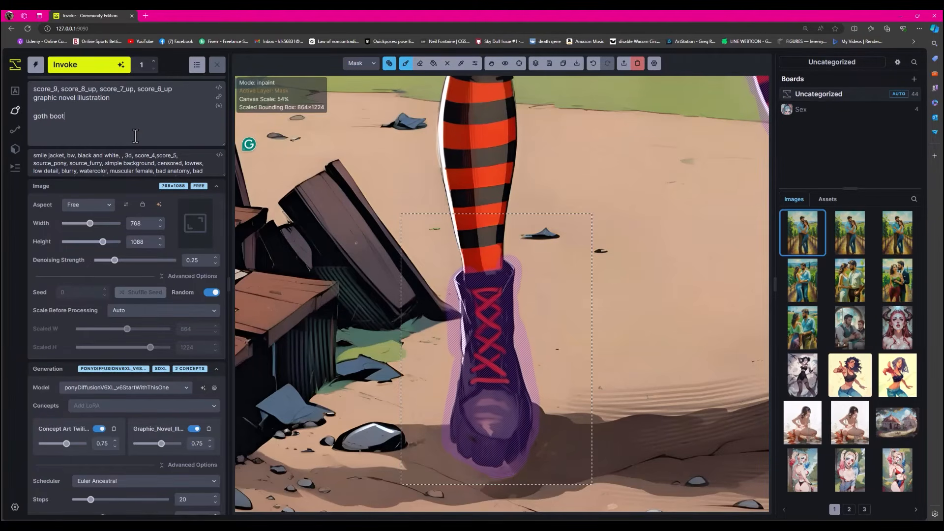
left_click(102, 70)
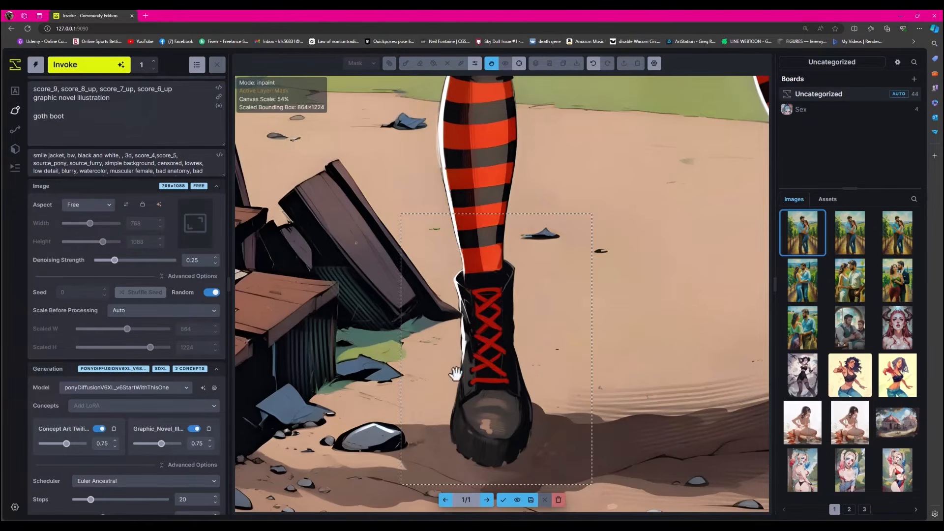
- Compare the newly generated boot with the original and accept the result
left_click(517, 500)
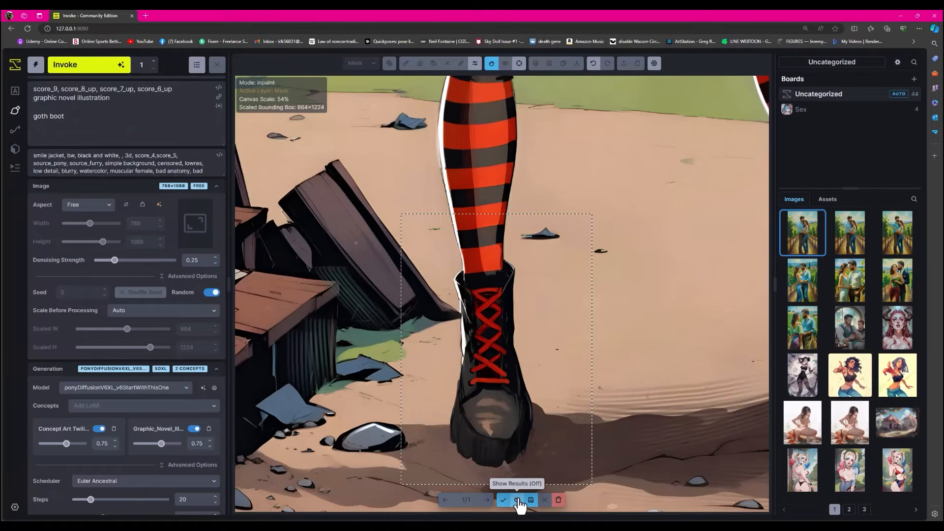
left_click(519, 501)
left_click(518, 502)
left_click(518, 502)
left_click(503, 500)
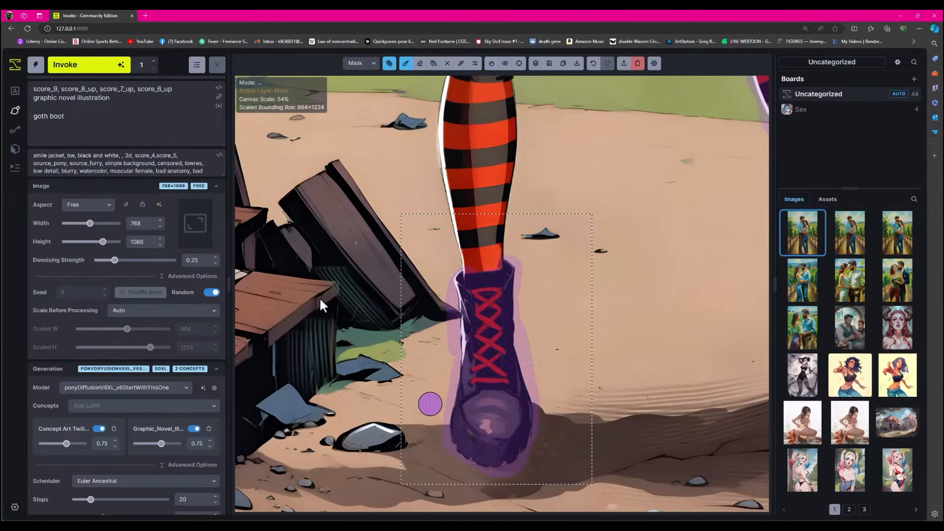
- Raise the denoising strength to 0.5 and generate the masked boot again
left_click(131, 260)
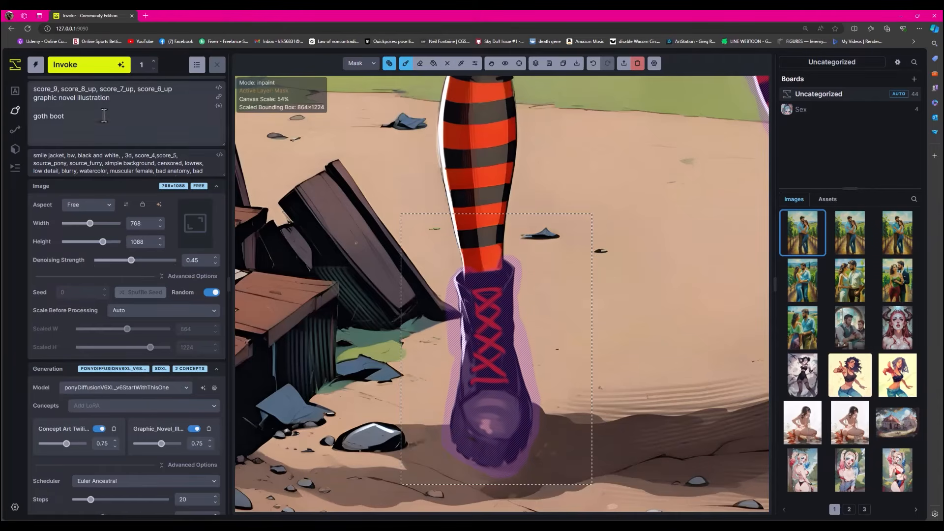
left_click(135, 261)
key("ctrl+Return")
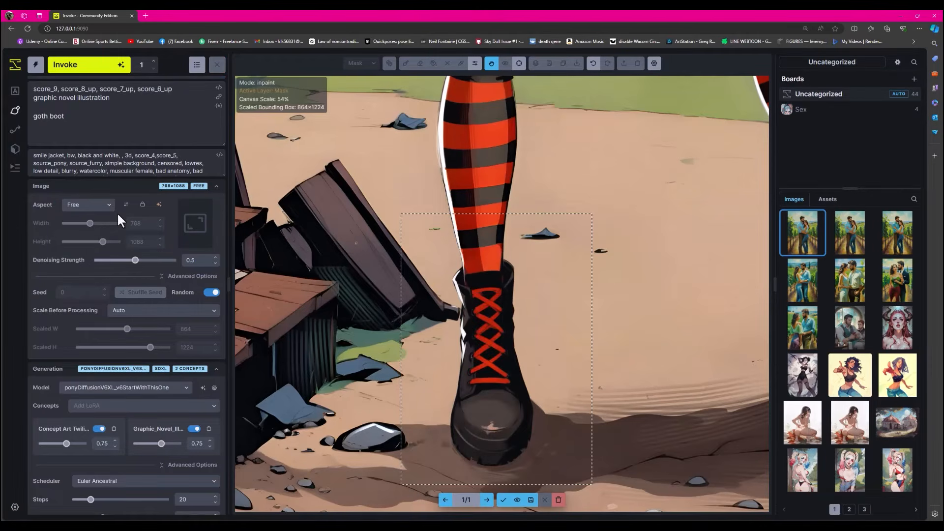
- Compare the boot generated at 0.5 denoising with the previous version and accept it
left_click(517, 500)
left_click(517, 500)
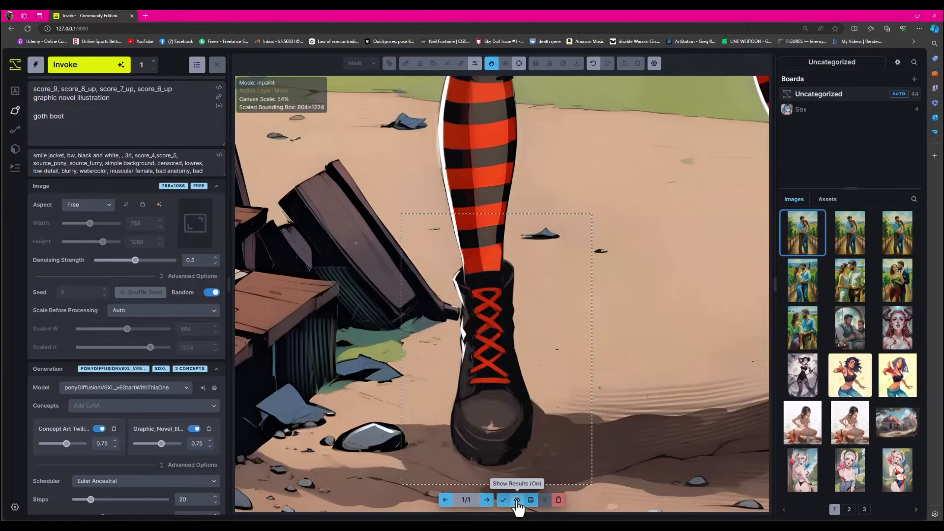
left_click(517, 500)
left_click(517, 500)
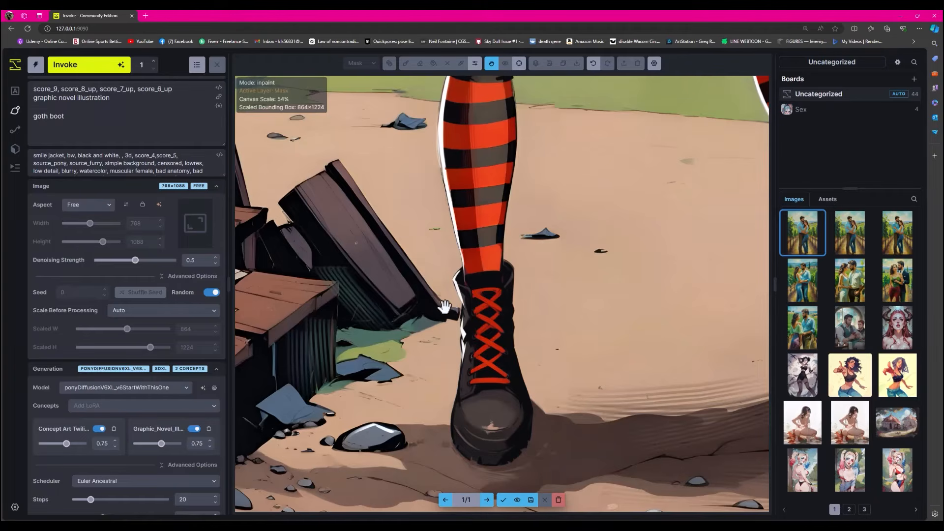
left_click(503, 499)
- Move the generation bounding box to the angled leg's boot and resize it to 896×960 around the boot
scroll(428, 231, "down", 3)
left_click(491, 63)
left_click_drag(531, 190, 590, 252)
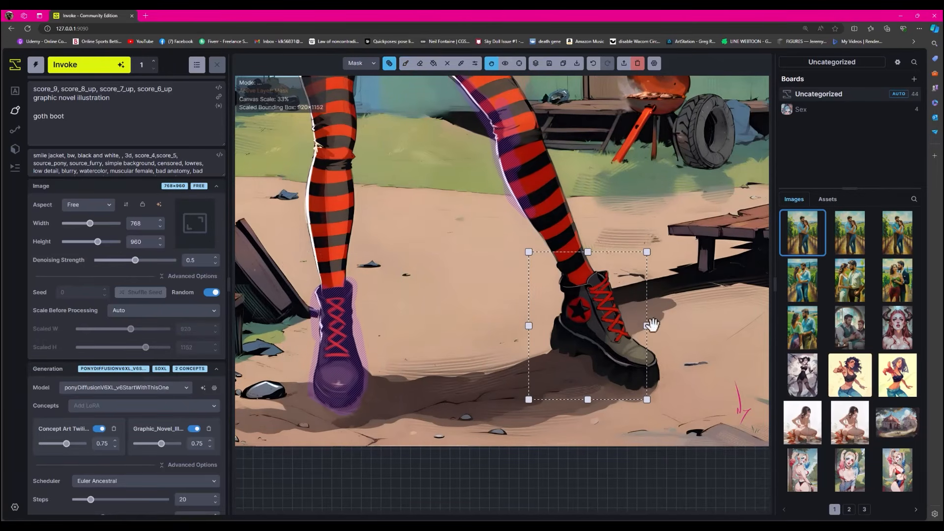
left_click_drag(651, 324, 665, 325)
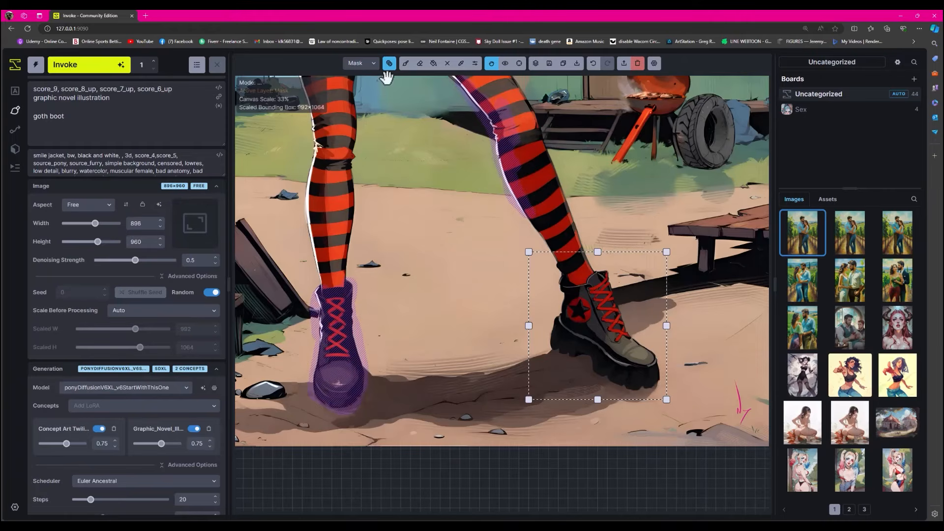
- Paint an inpaint mask over the angled leg's entire star-marked boot and generate it
left_click(407, 65)
mouse_move(595, 328)
left_mouse_down()
mouse_move(607, 287)
mouse_move(601, 275)
mouse_move(559, 279)
mouse_move(555, 340)
mouse_move(579, 361)
mouse_move(649, 382)
mouse_move(622, 382)
mouse_move(649, 384)
mouse_move(649, 363)
mouse_move(608, 314)
mouse_move(596, 279)
mouse_move(631, 364)
mouse_move(622, 375)
mouse_move(565, 329)
mouse_move(577, 303)
mouse_move(569, 288)
mouse_move(626, 355)
left_mouse_up()
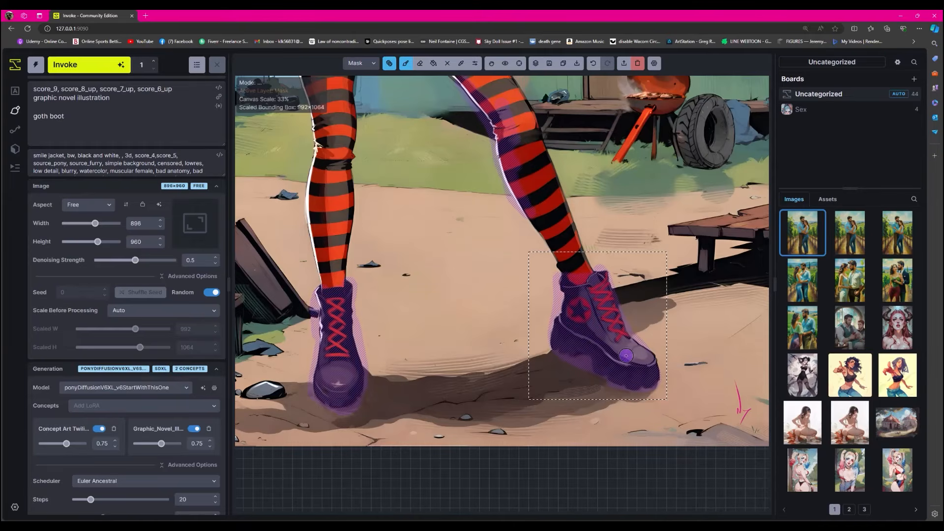
left_click(96, 64)
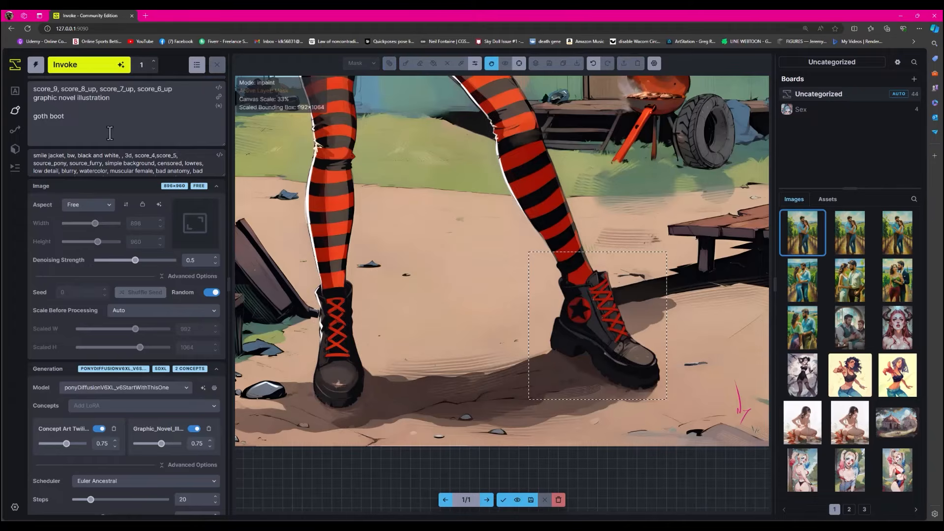
- Examine the regenerated star-marked boot up close, followed by the whole figure, face, top and skirt
scroll(624, 327, "up", 5)
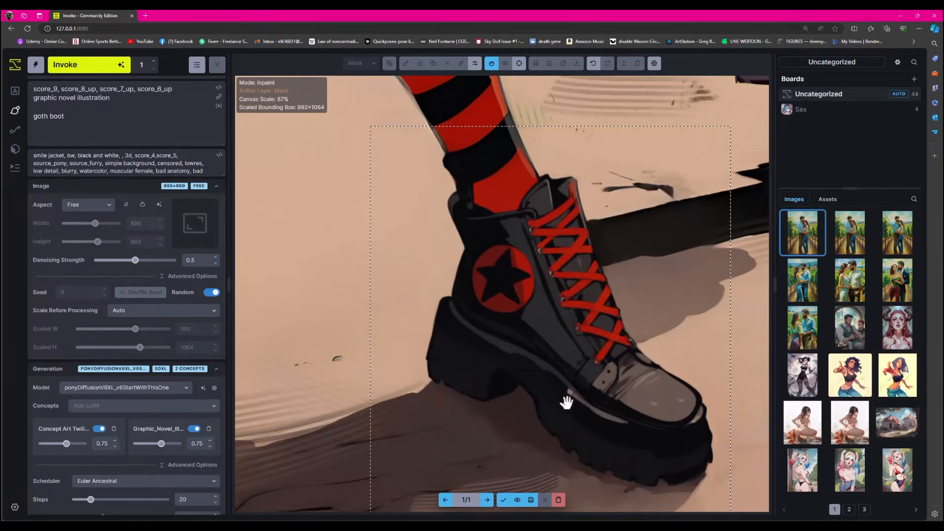
scroll(609, 317, "down", 10)
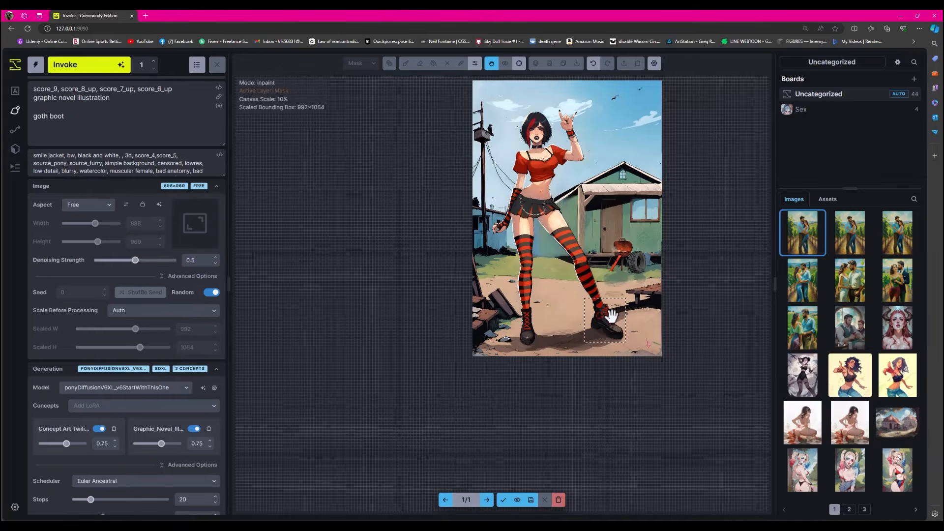
scroll(556, 199, "up", 10)
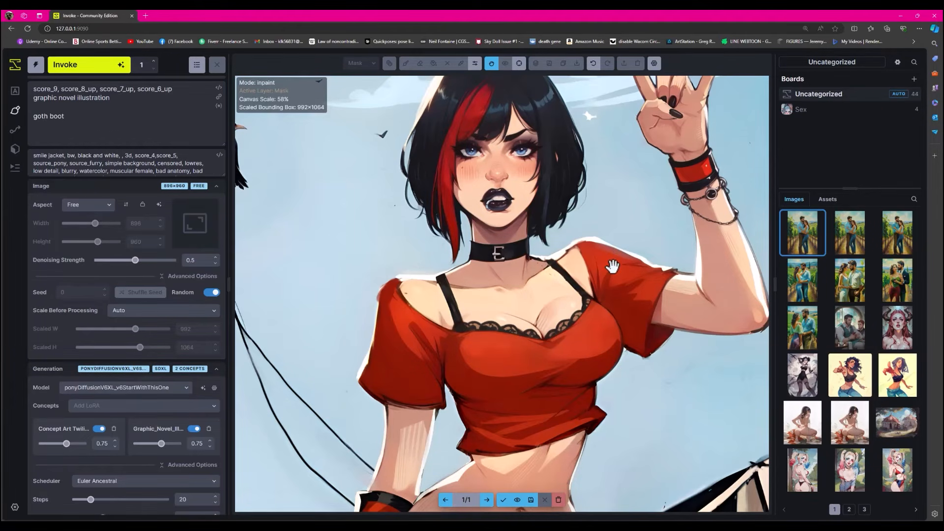
scroll(609, 275, "down", 10)
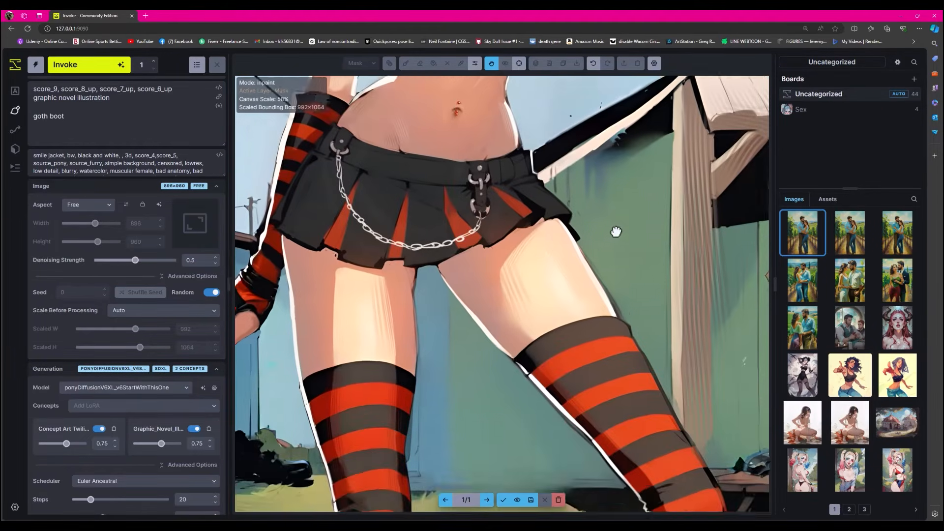
- Examine the figure from the face and red top down through the skirt to the striped stocking knees
scroll(617, 276, "up", 10)
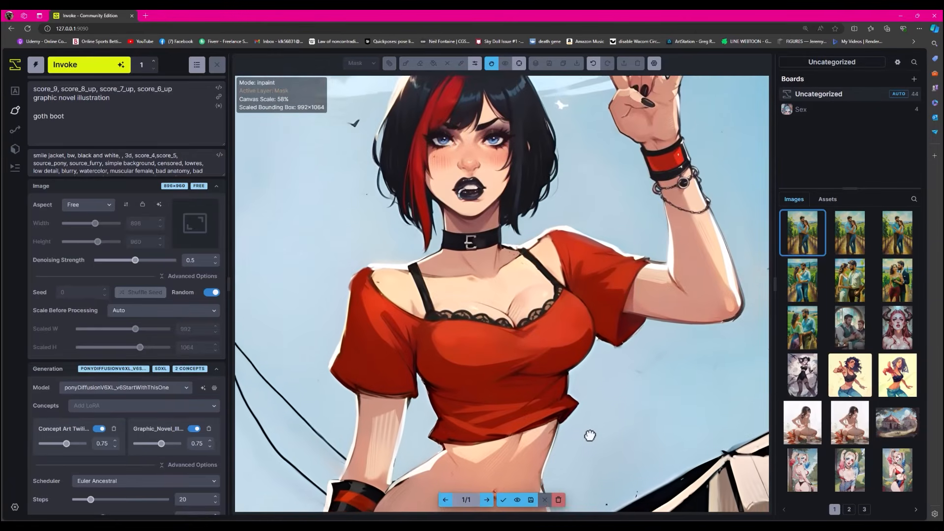
left_click_drag(590, 435, 577, 446)
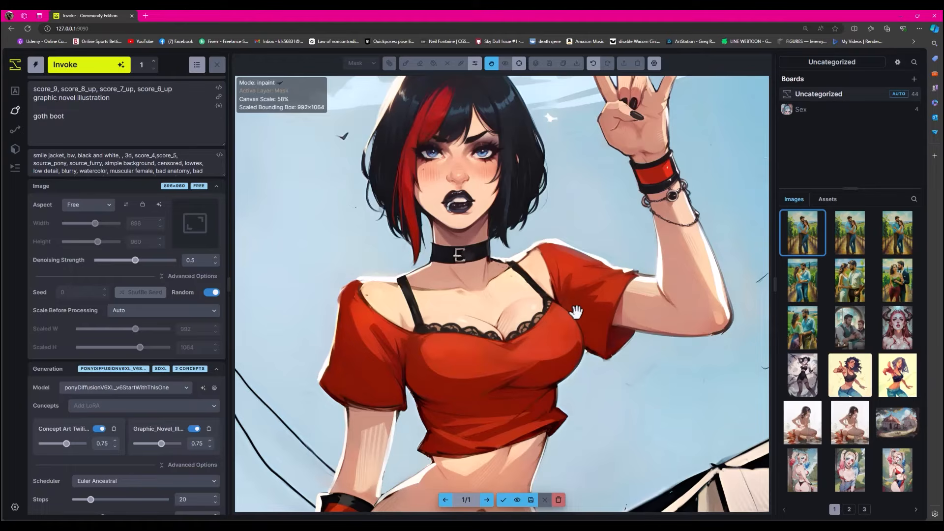
left_click_drag(640, 348, 594, 386)
scroll(594, 385, "down", 6)
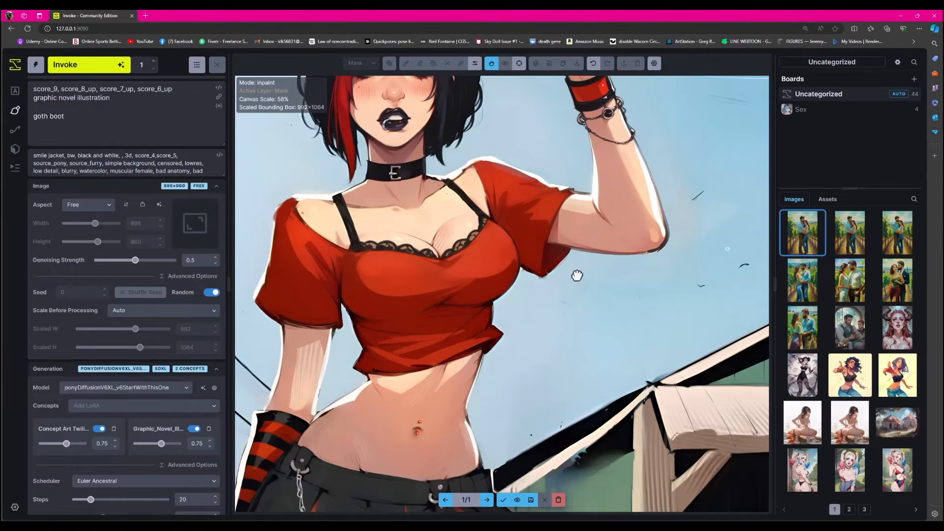
scroll(583, 341, "down", 4)
scroll(612, 310, "down", 5)
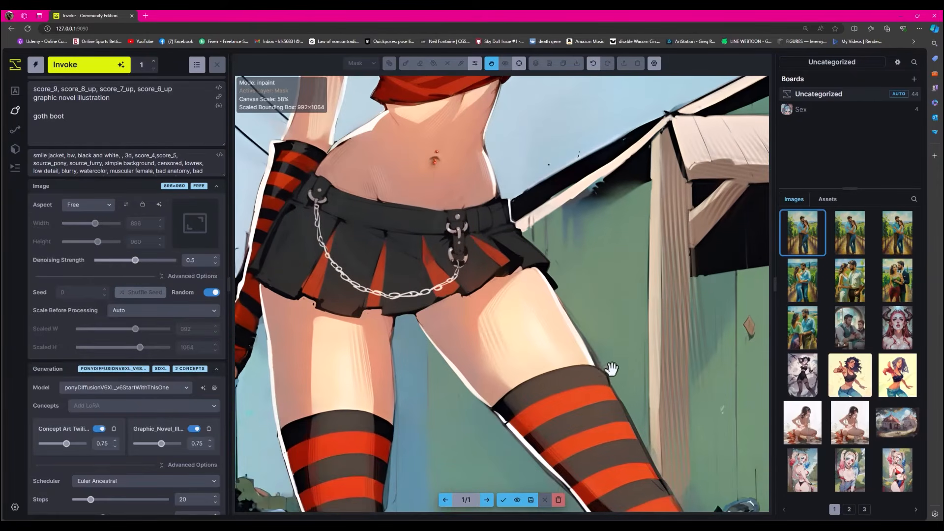
scroll(582, 364, "down", 3)
scroll(598, 381, "down", 6)
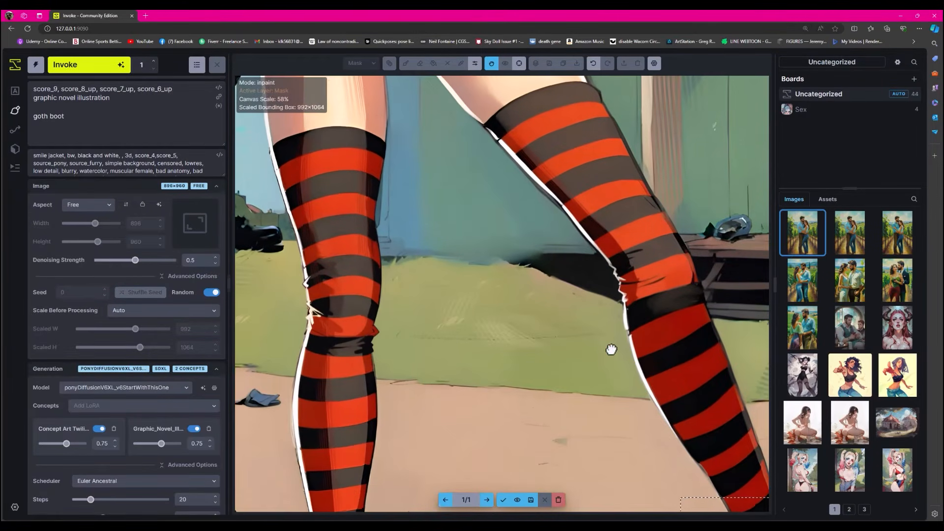
- Accept the regenerated star-marked boot
left_click(501, 501)
key("shift+1")
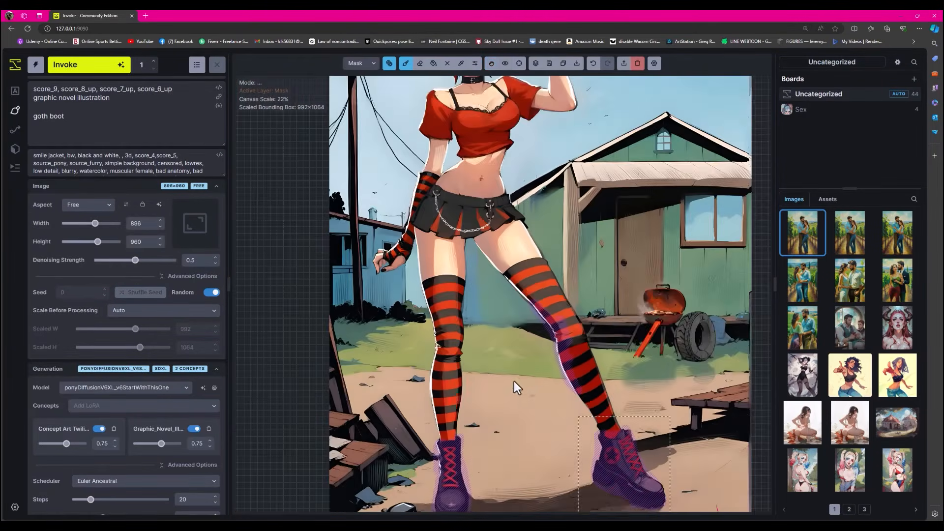
left_click(491, 63)
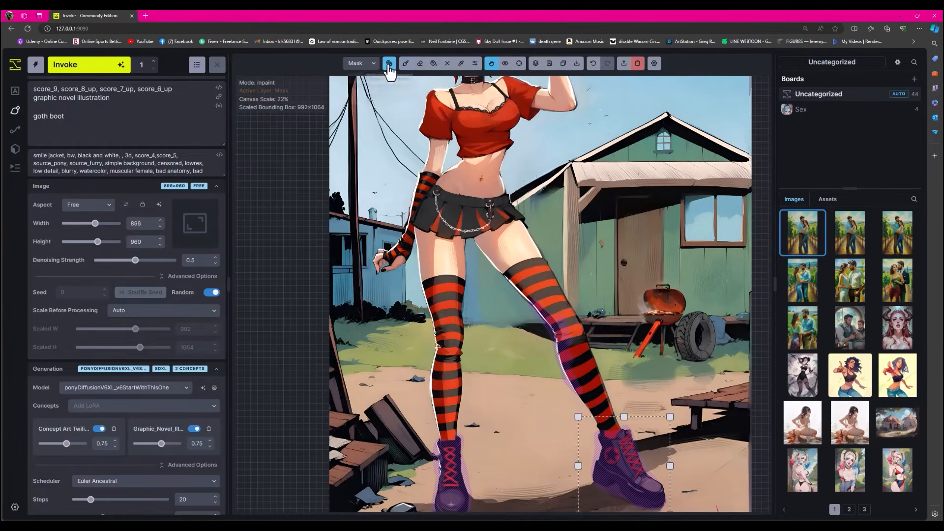
- Clear the leftover inpaint mask and move the generation bounding box over the bare midriff and skirt
left_click(389, 63)
left_click(416, 212)
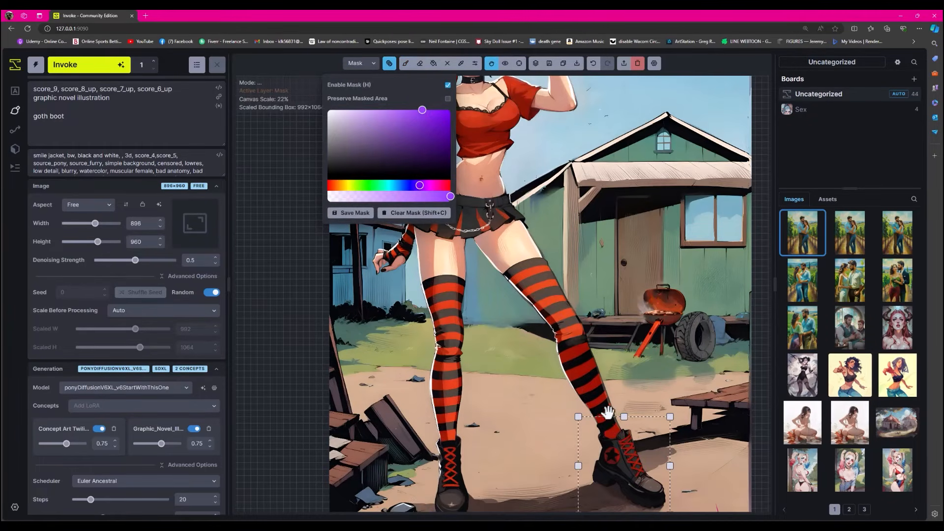
left_click_drag(606, 419, 456, 144)
scroll(455, 144, "up", 5)
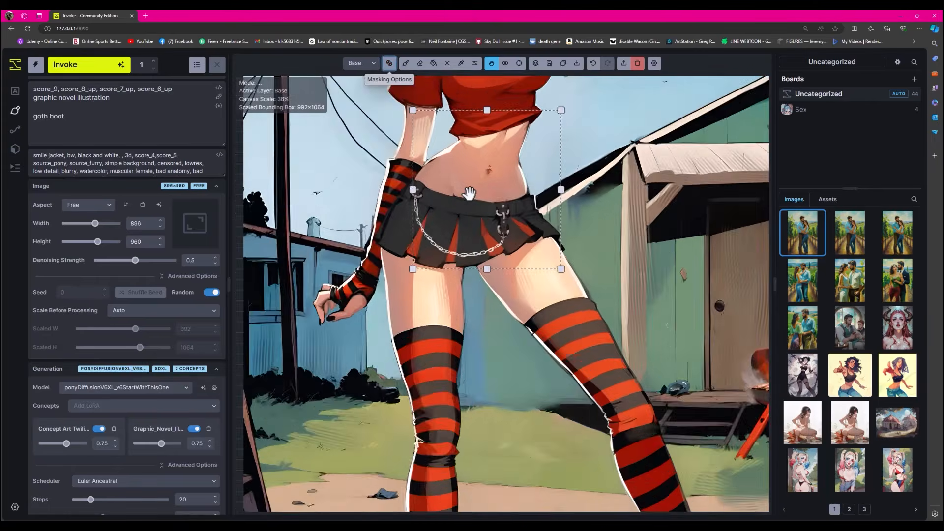
- Paint a small inpaint mask over the pierced navel on the mask layer
left_click(405, 63)
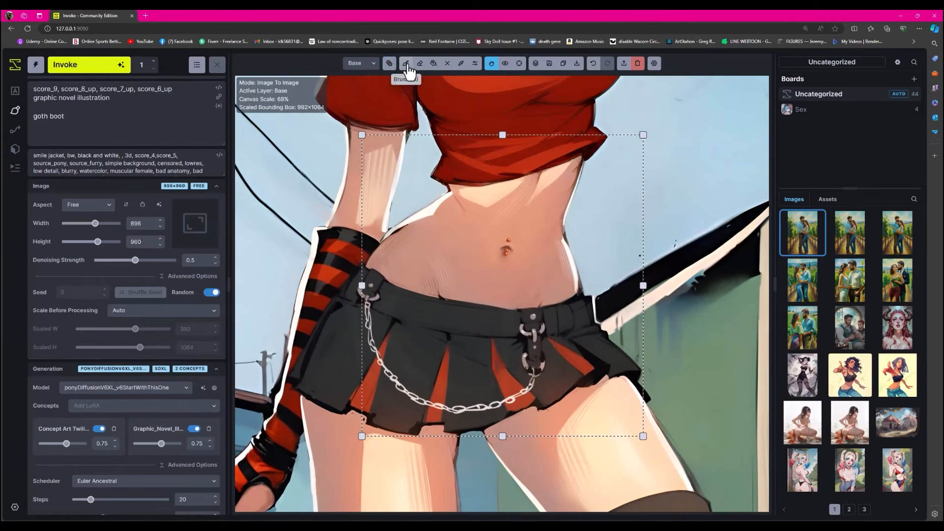
left_click(506, 242)
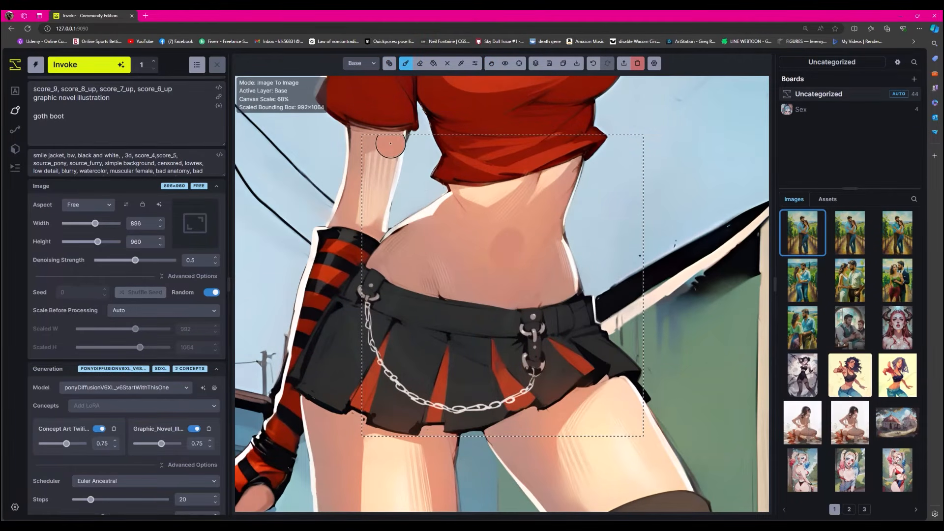
key("ctrl+z")
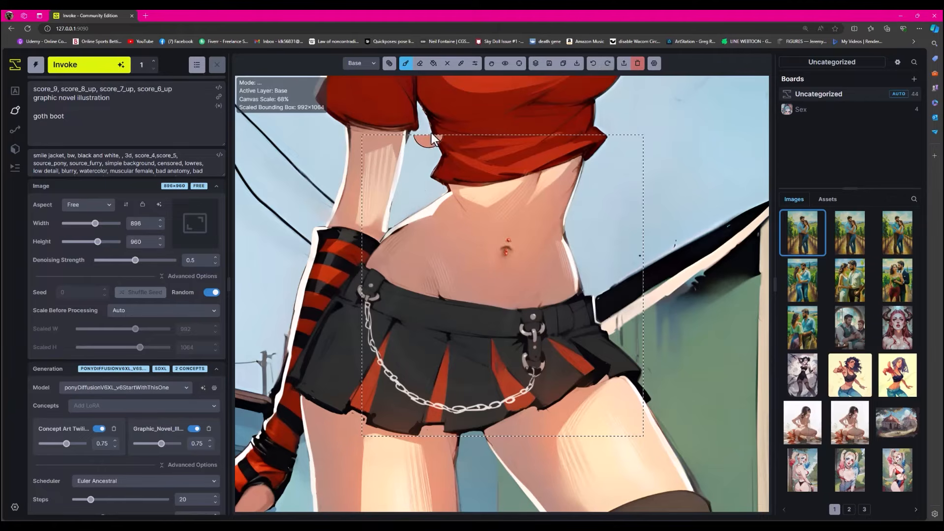
left_click(361, 63)
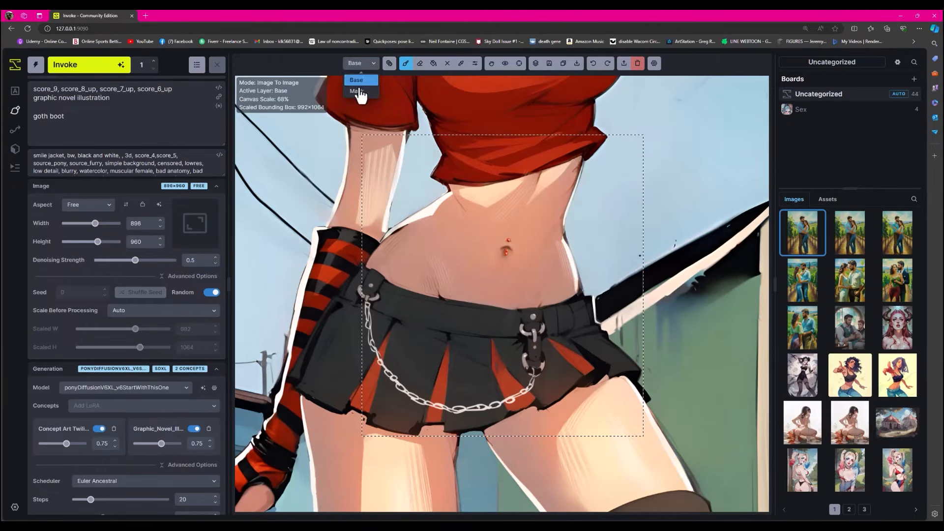
left_click(360, 87)
mouse_move(512, 253)
left_mouse_down()
mouse_move(499, 242)
mouse_move(491, 255)
left_mouse_up()
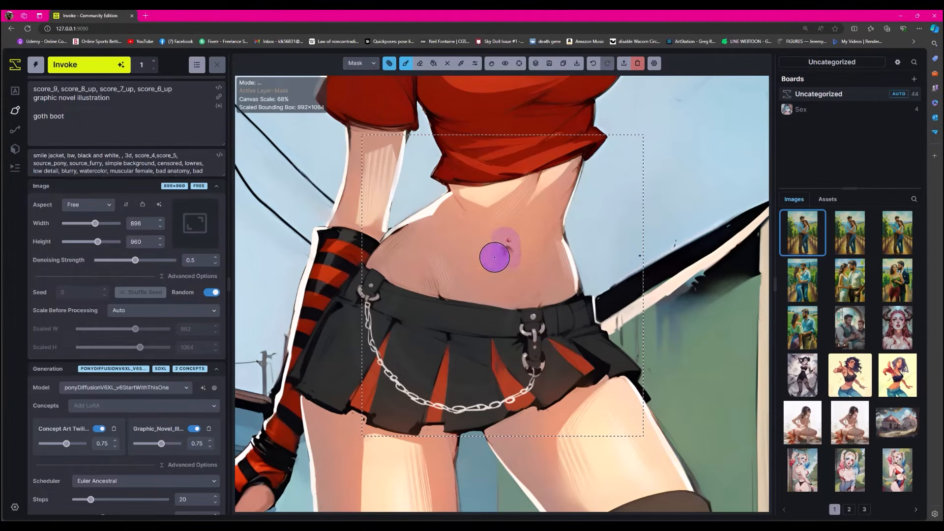
- Replace "goth boot" in the prompt with "pierced bellybutton", set denoising strength to 0.2, and generate navel variants
left_click(106, 140)
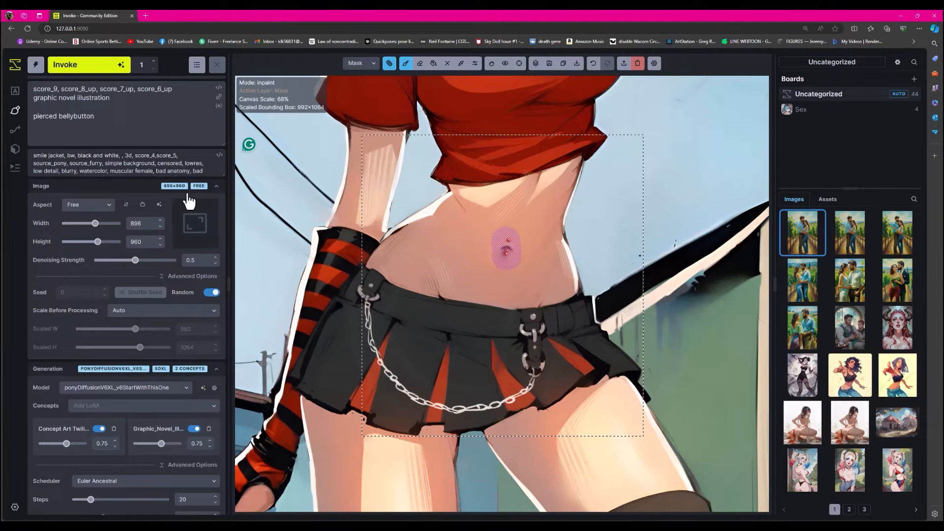
left_click(104, 70)
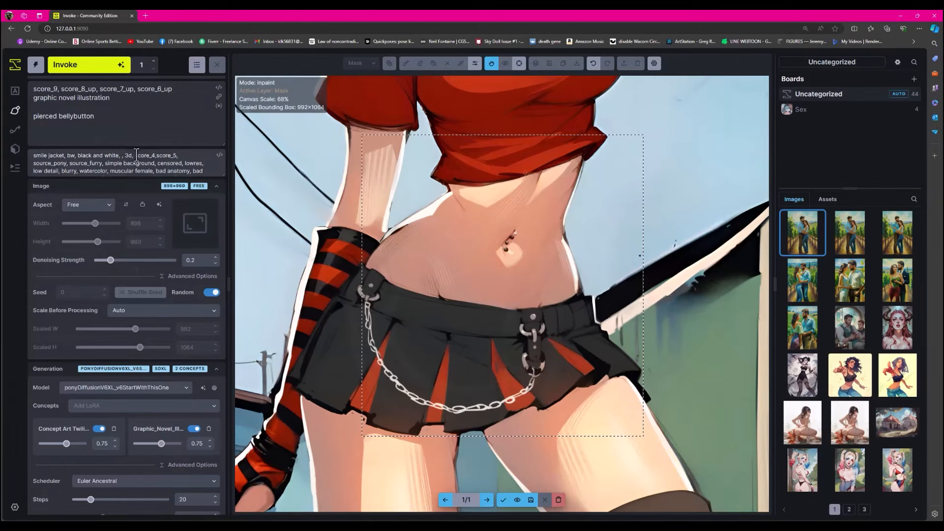
left_click(97, 66)
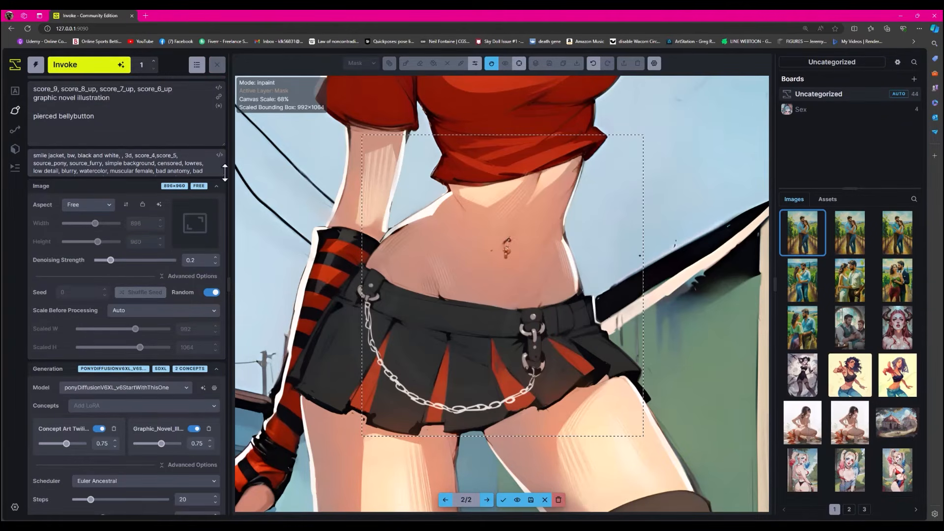
scroll(526, 251, "up", 6)
scroll(525, 249, "down", 5)
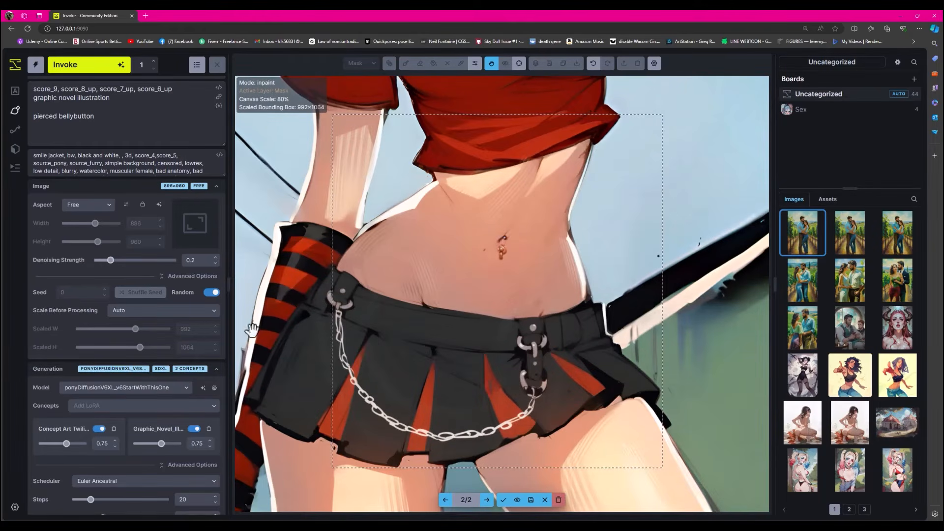
- Switch the model to colossusProjectXLSFW_v202BakedVAE and replace both LoRAs with only Graphic_Novel_Illustration-000007
left_click(181, 385)
left_click(141, 417)
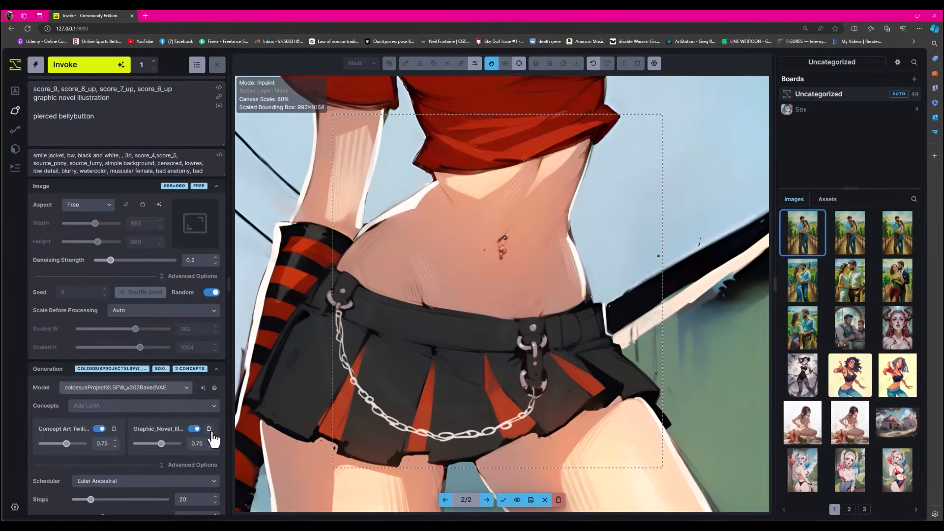
left_click(209, 429)
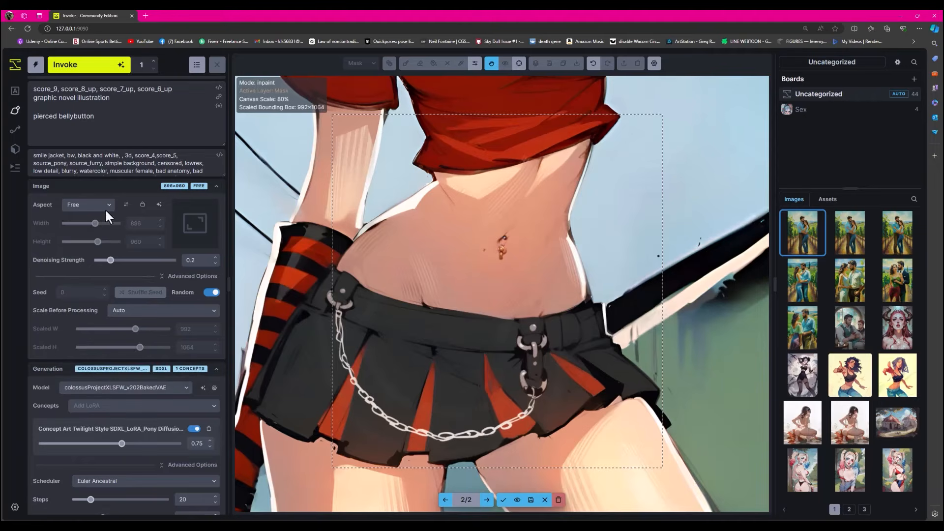
left_click(209, 429)
left_click(201, 406)
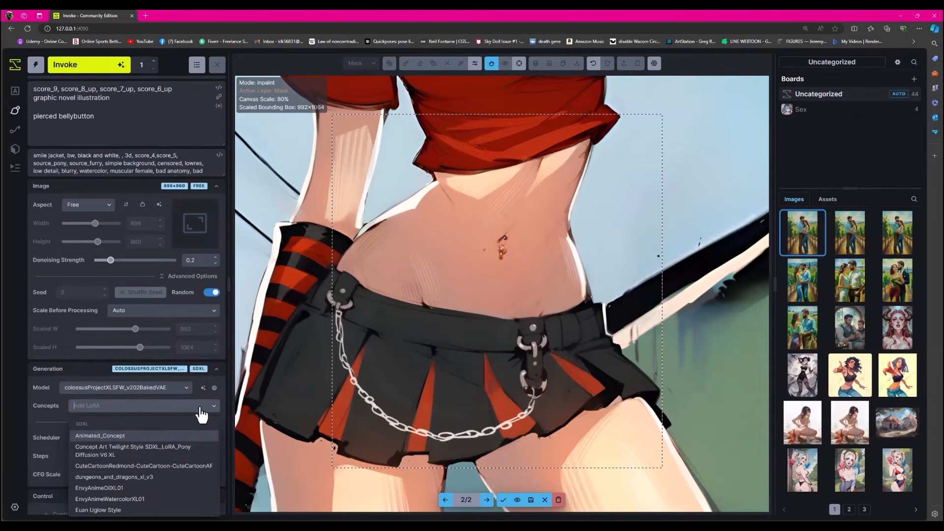
scroll(154, 472, "down", 5)
left_click(154, 471)
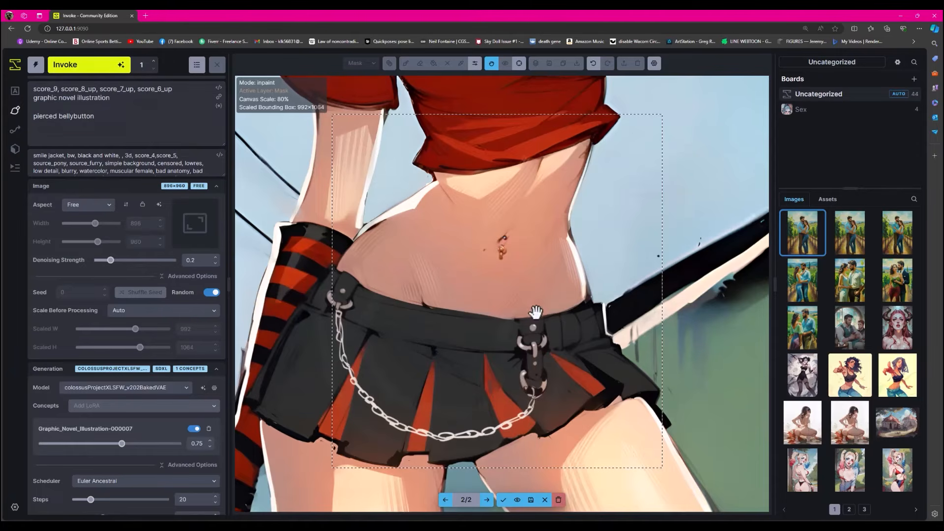
- Discard the navel variants, try regenerating the masked navel with the new model, inspect it up close and discard it
left_click(559, 498)
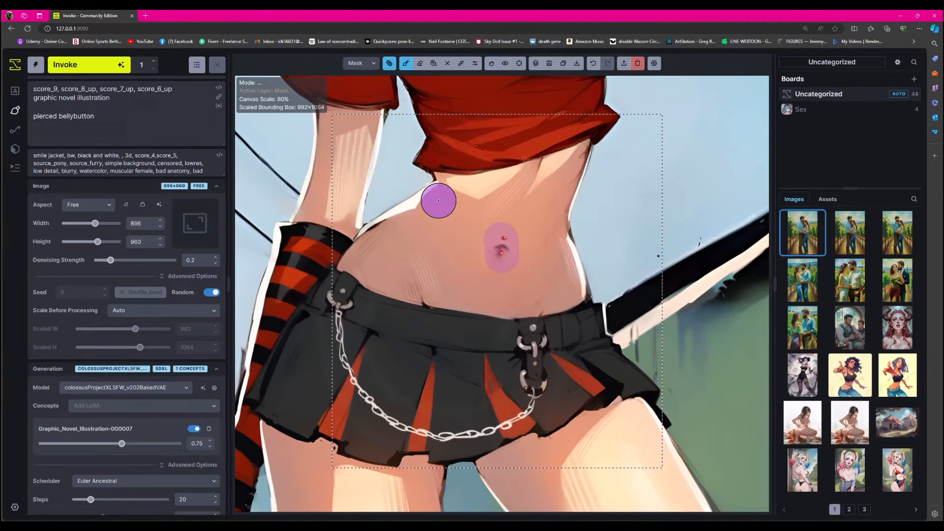
left_click(108, 72)
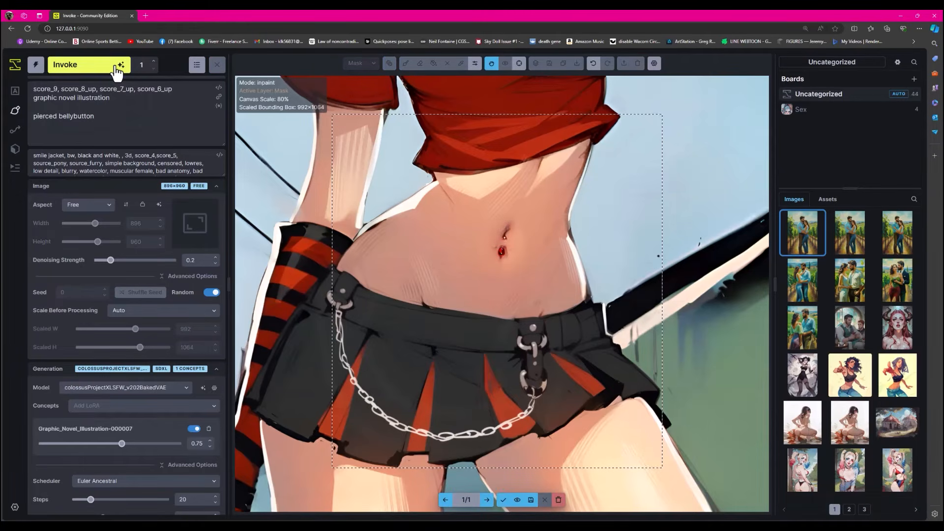
scroll(534, 245, "up", 3)
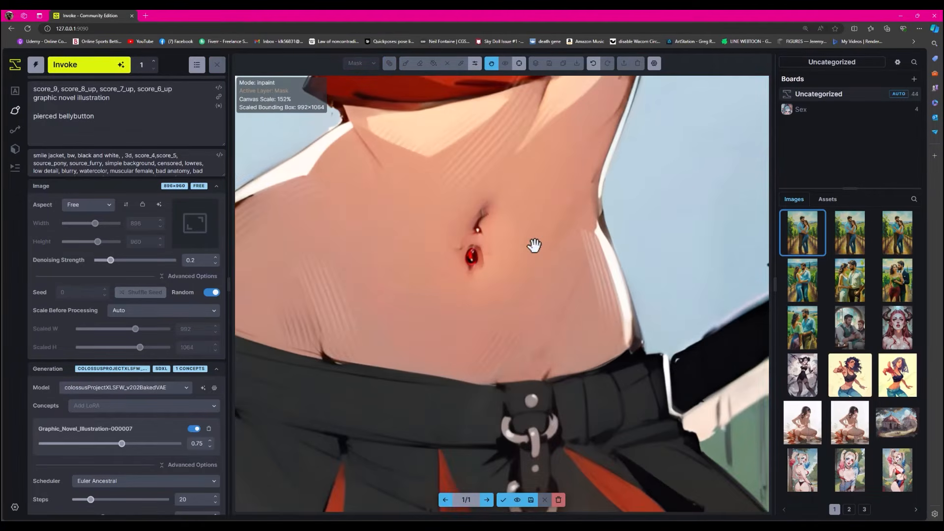
scroll(534, 245, "up", 2)
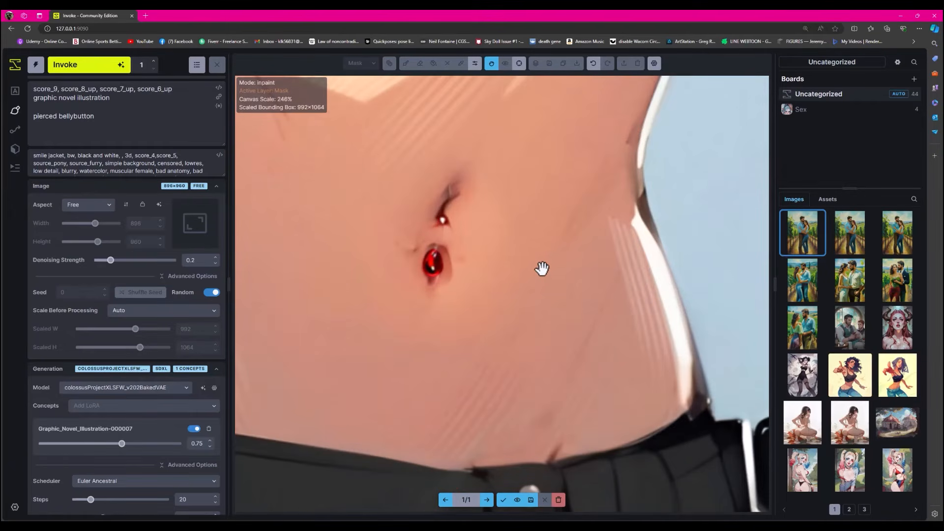
scroll(541, 266, "down", 9)
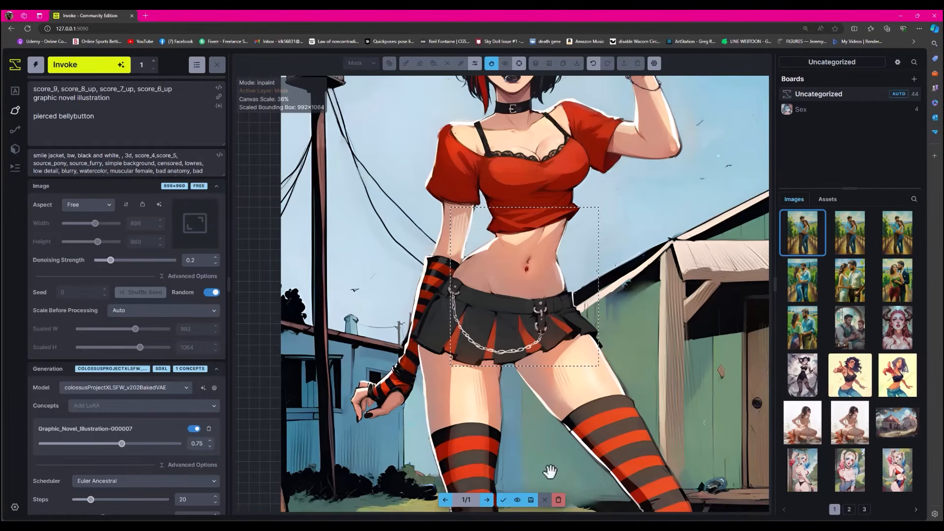
left_click(558, 499)
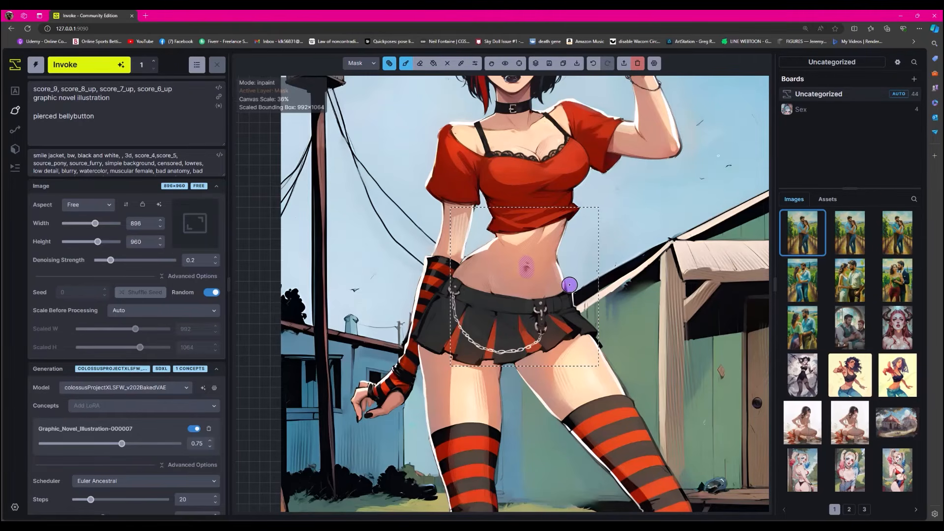
- Move the generation bounding box up over the red top and clear the navel mask
scroll(641, 182, "up", 5)
scroll(637, 217, "down", 6)
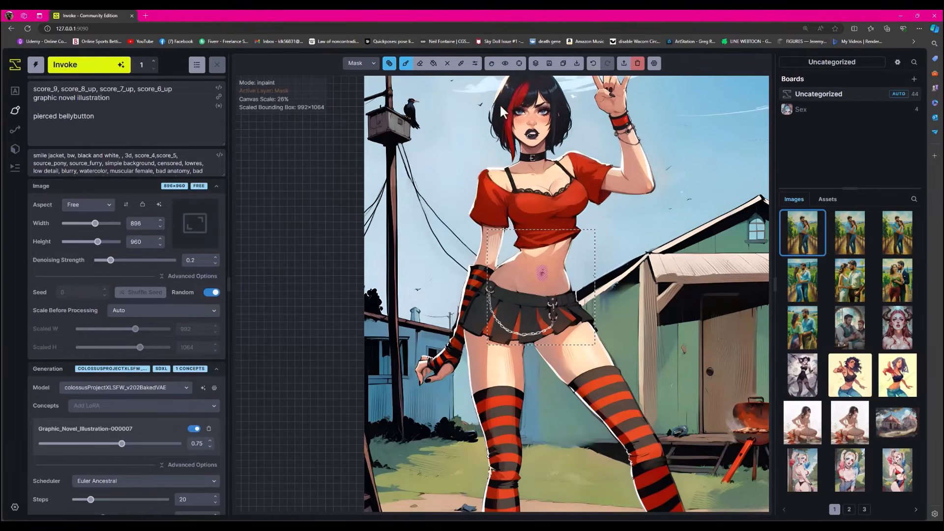
left_click(491, 63)
left_click_drag(571, 229, 573, 145)
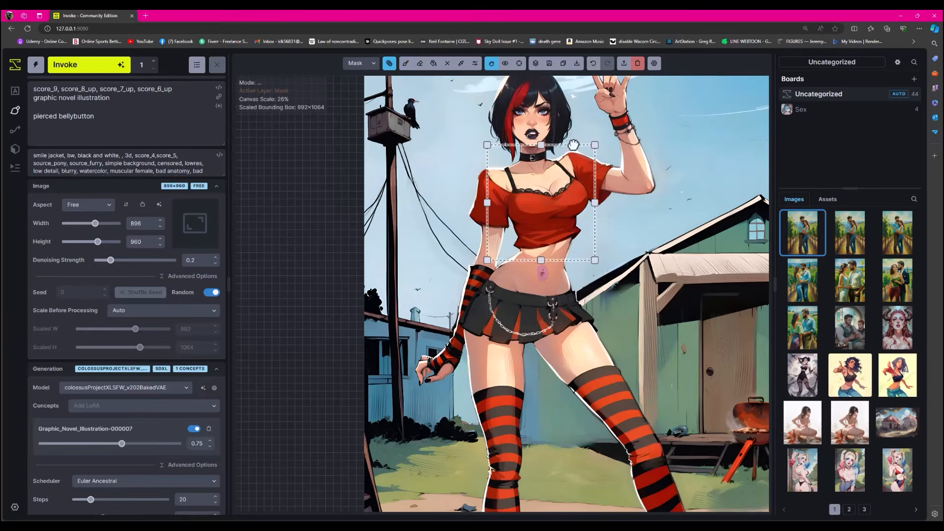
scroll(567, 199, "up", 4)
mouse_move(390, 66)
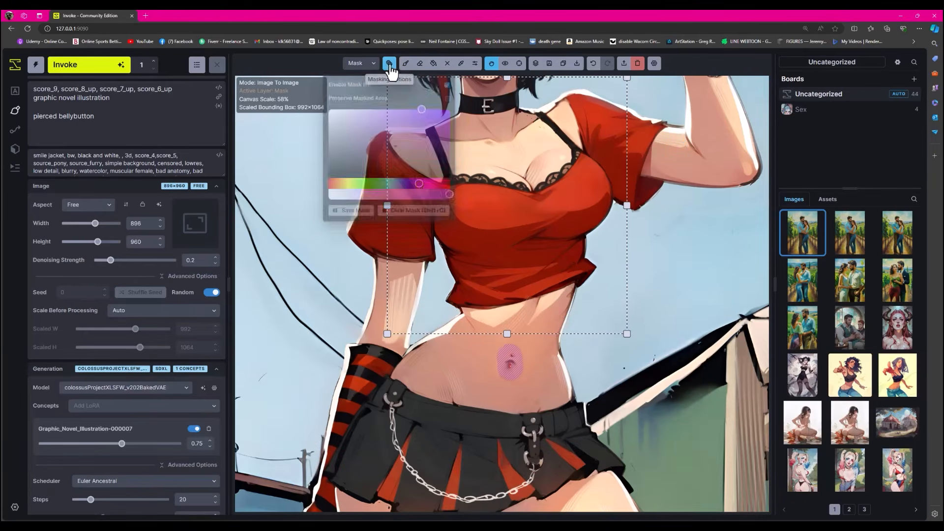
left_click(411, 210)
- Mask the lace trim along the top's neckline and generate it with "lacing bra sticking out of shirt" in the prompt
key("b")
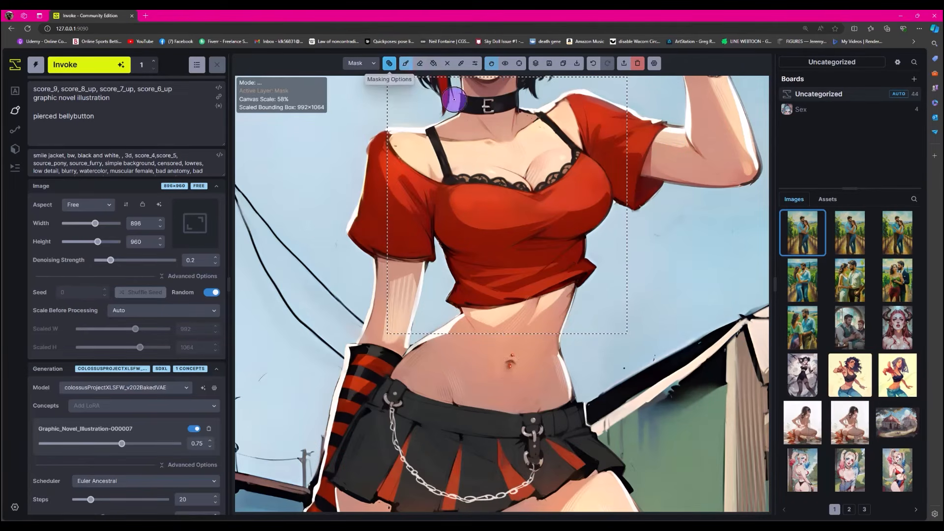
mouse_move(570, 150)
left_mouse_down()
mouse_move(558, 185)
mouse_move(529, 195)
mouse_move(435, 178)
left_mouse_up()
left_click(119, 118)
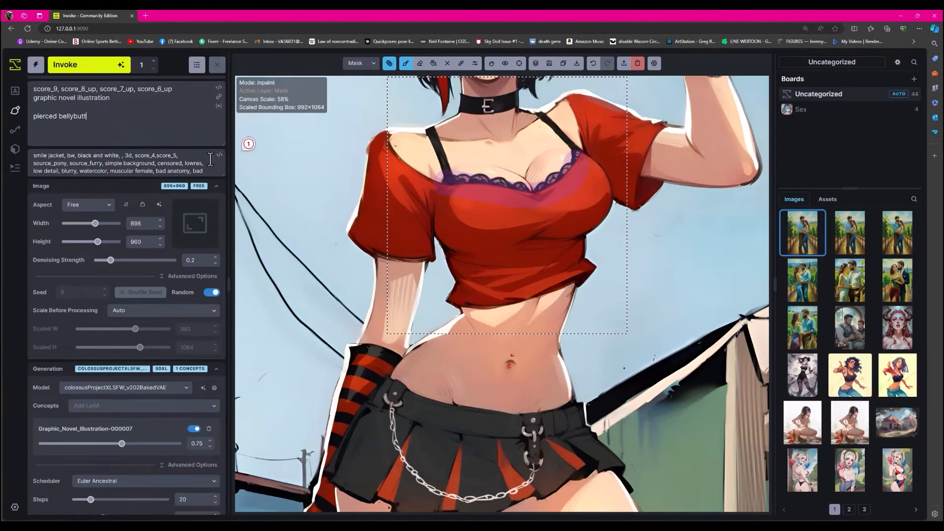
key("BackSpace")
key("BackSpace")
key("BackSpace")
key("BackSpace")
key("BackSpace")
key("BackSpace")
key("BackSpace")
key("BackSpace")
key("BackSpace")
key("BackSpace")
key("BackSpace")
key("BackSpace")
key("BackSpace")
type("lacing bra sticking out of shirt")
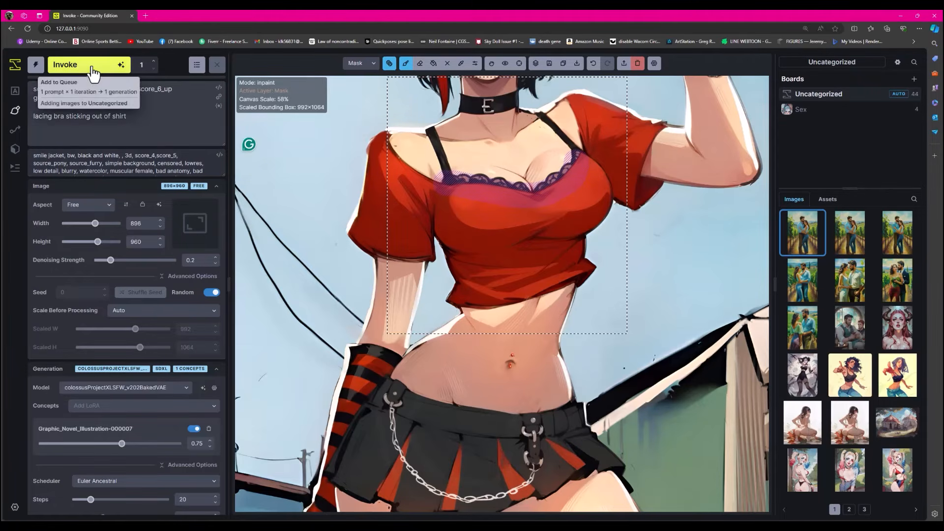
left_click(94, 73)
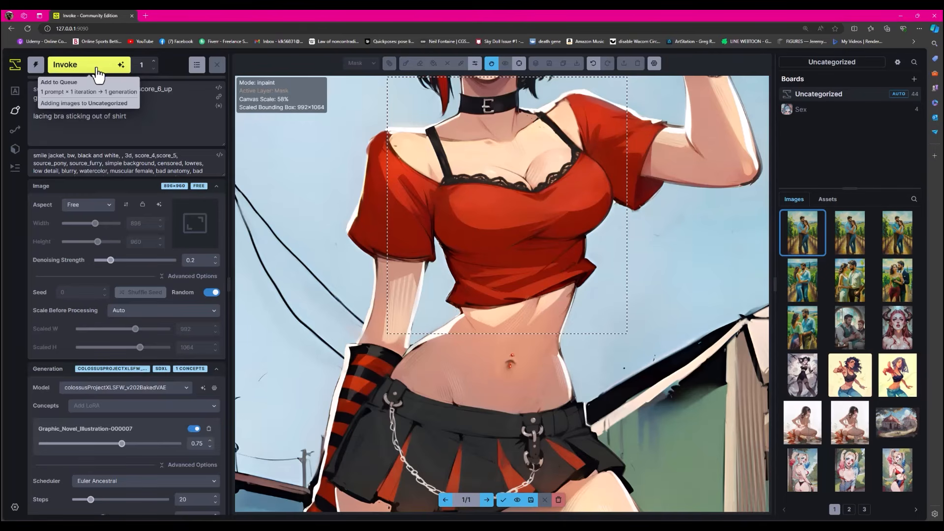
- Examine the generated lace trim and midriff up close and compare the result with the original
scroll(537, 171, "up", 5)
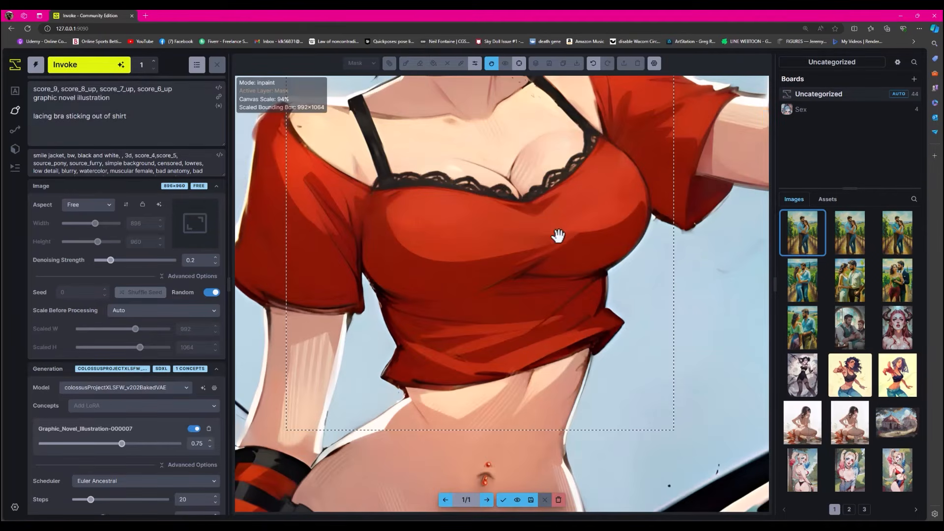
scroll(516, 361, "up", 5)
left_click_drag(516, 360, 530, 172)
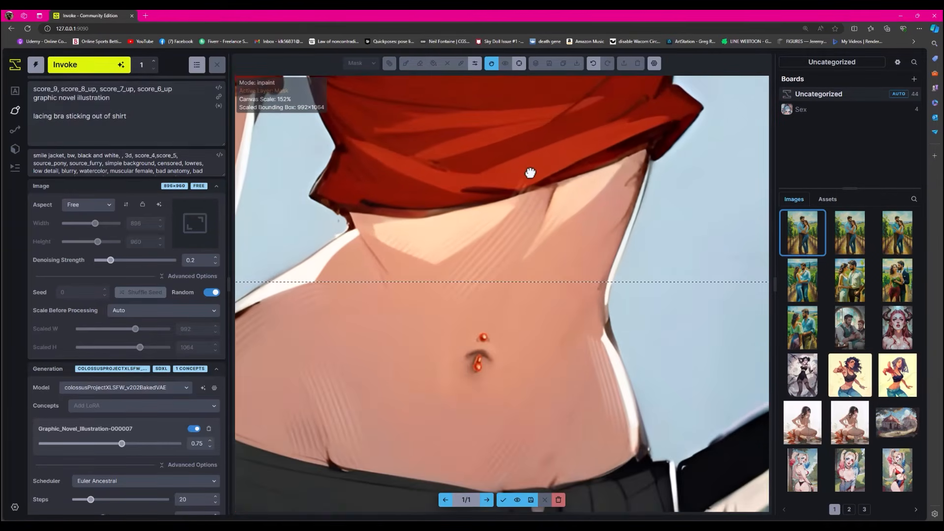
scroll(530, 172, "down", 10)
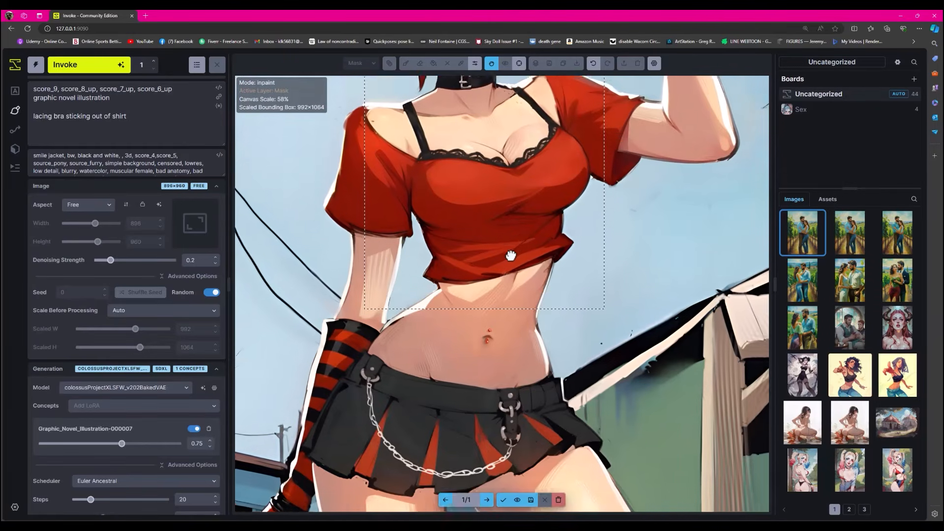
left_click_drag(511, 255, 511, 329)
scroll(507, 285, "up", 3)
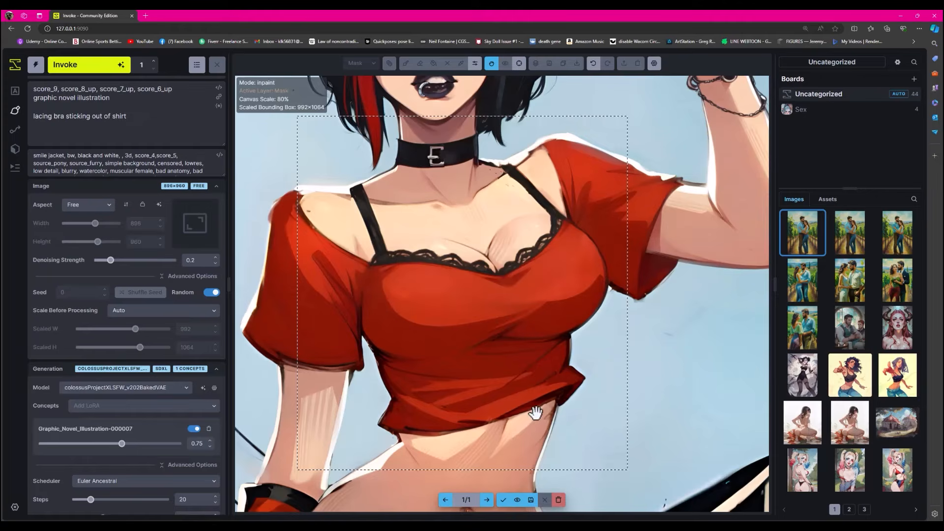
left_click(517, 500)
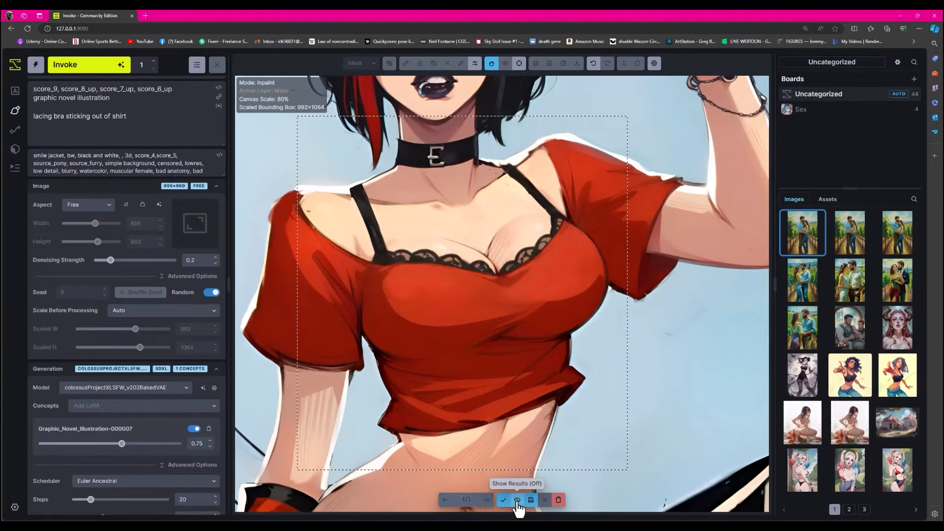
left_click(517, 500)
left_click(517, 500)
left_click(517, 500)
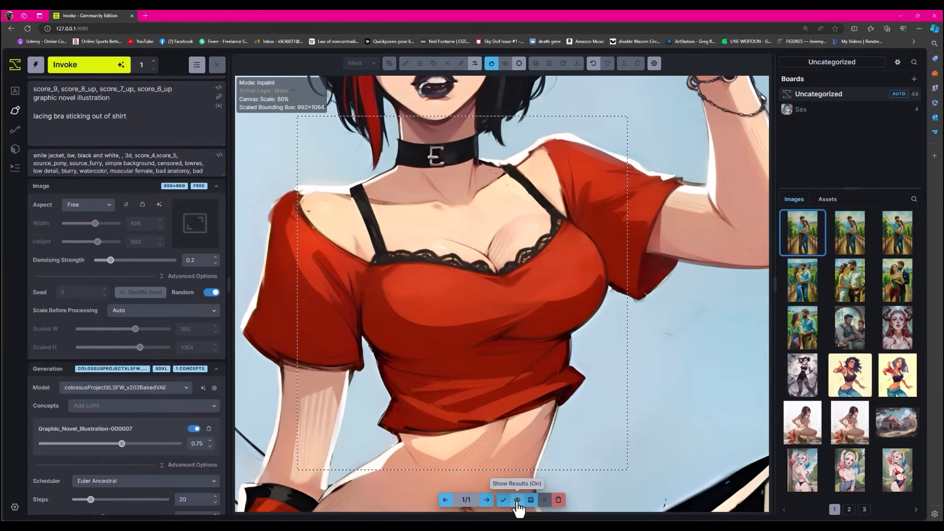
left_click(517, 500)
left_click(517, 500)
left_click(517, 500)
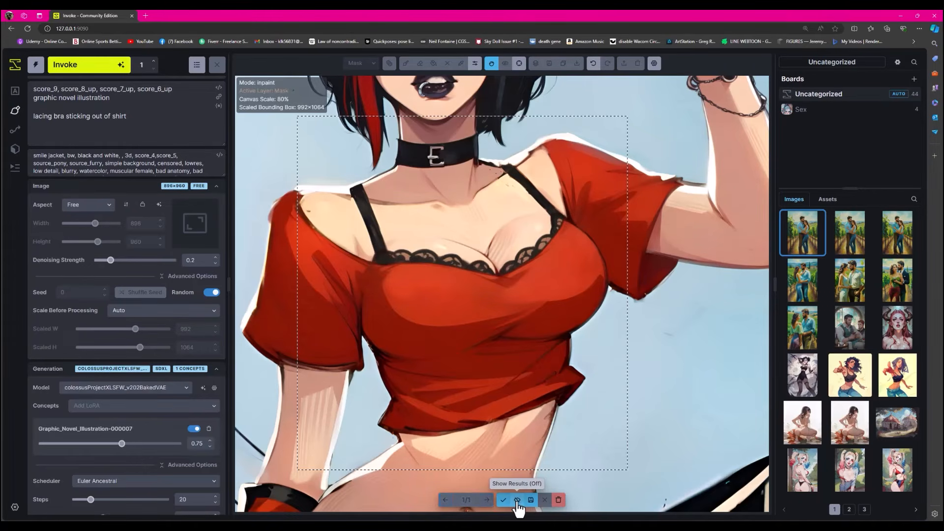
left_click(517, 500)
left_click(518, 500)
left_click(517, 500)
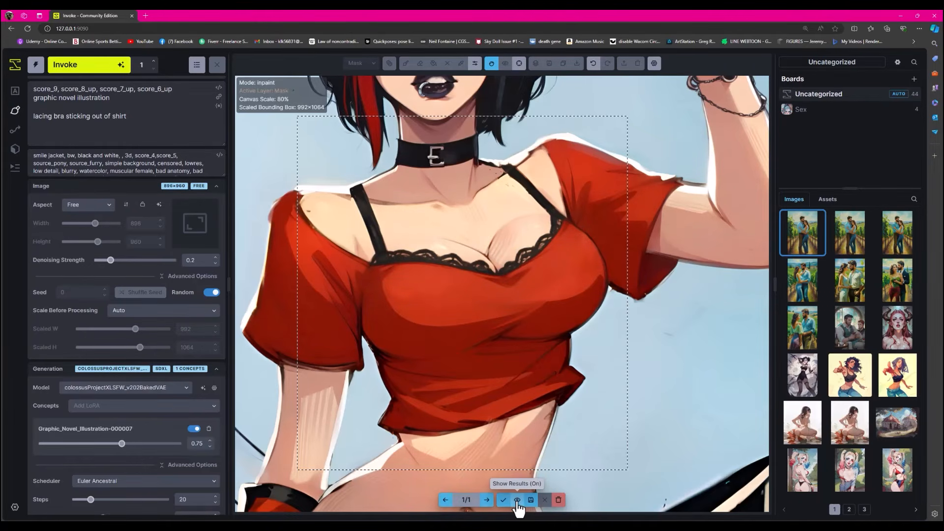
left_click(517, 499)
left_click(518, 500)
- Accept the new lace trim on the top's neckline and clear its mask
left_click(503, 500)
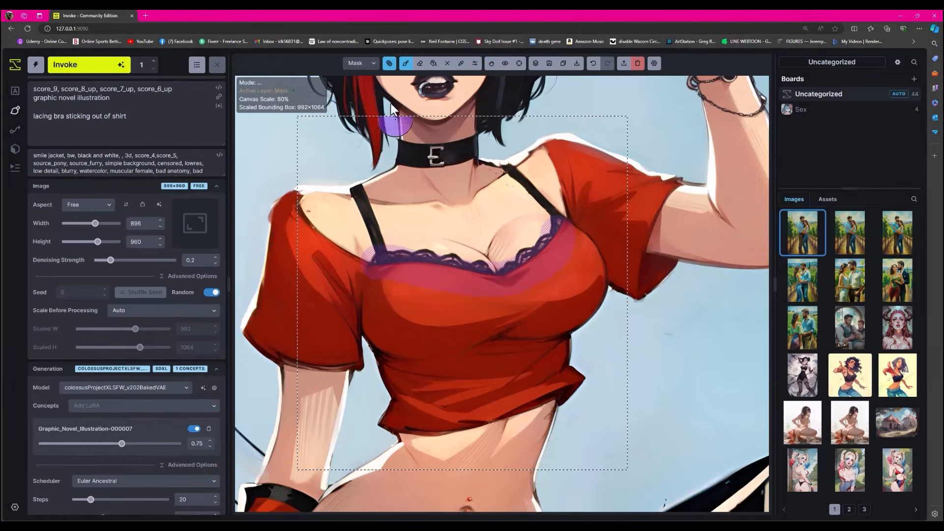
left_click(389, 63)
left_click(403, 216)
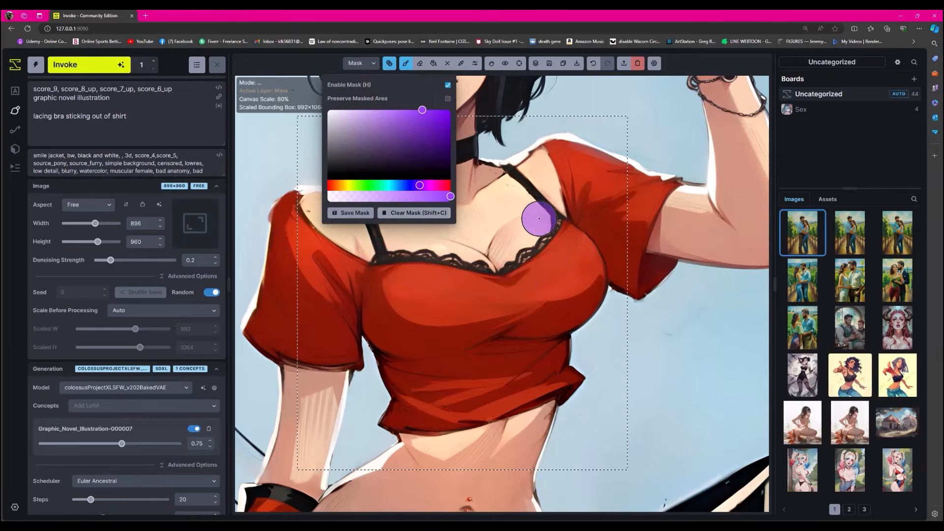
left_click(388, 69)
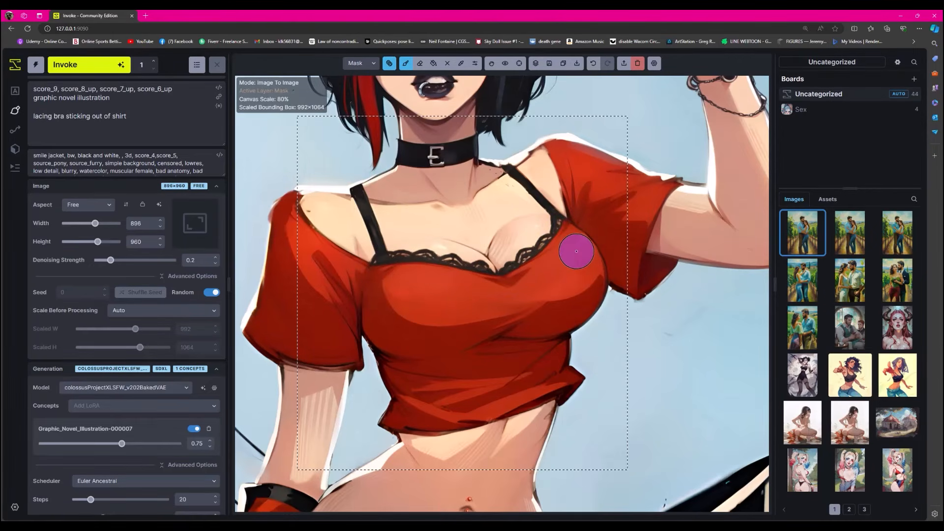
- Review the whole illustration from the girl's head and raised hand down to the boots and trailer yard
scroll(576, 251, "down", 5)
scroll(576, 252, "up", 2)
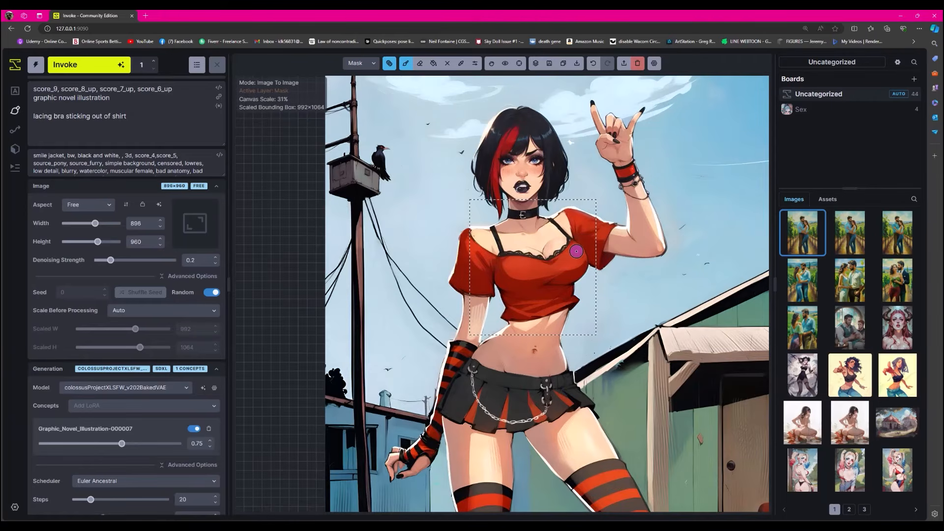
scroll(577, 251, "down", 2)
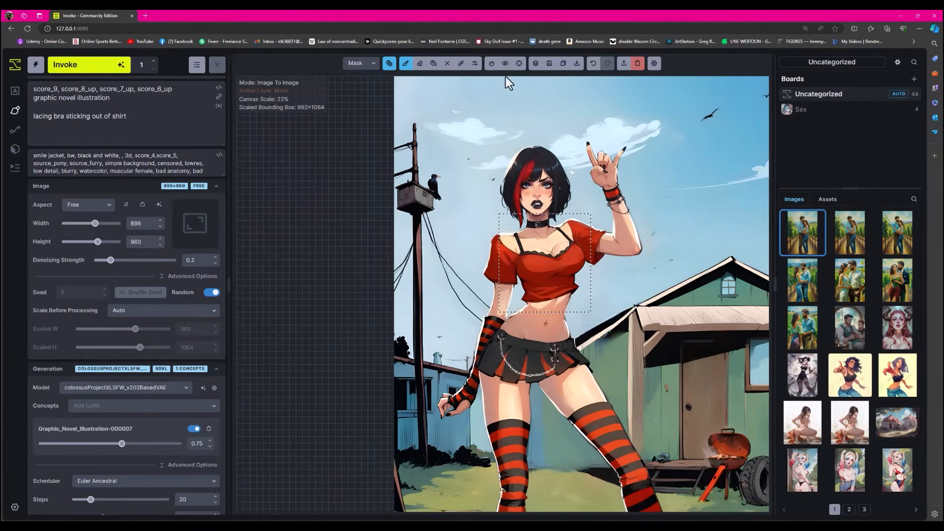
left_click(491, 63)
left_click_drag(675, 191, 582, 60)
left_click_drag(594, 188, 577, 231)
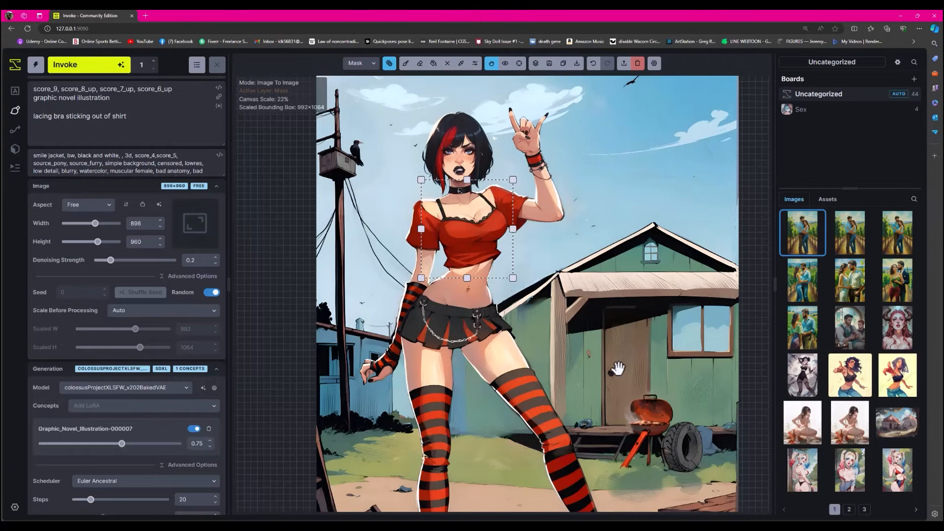
scroll(616, 368, "down", 3)
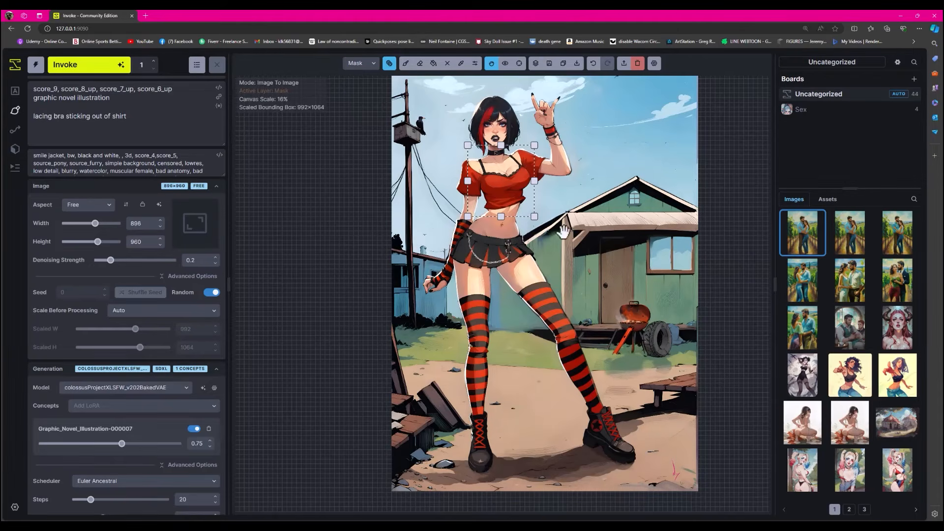
left_click_drag(579, 171, 570, 173)
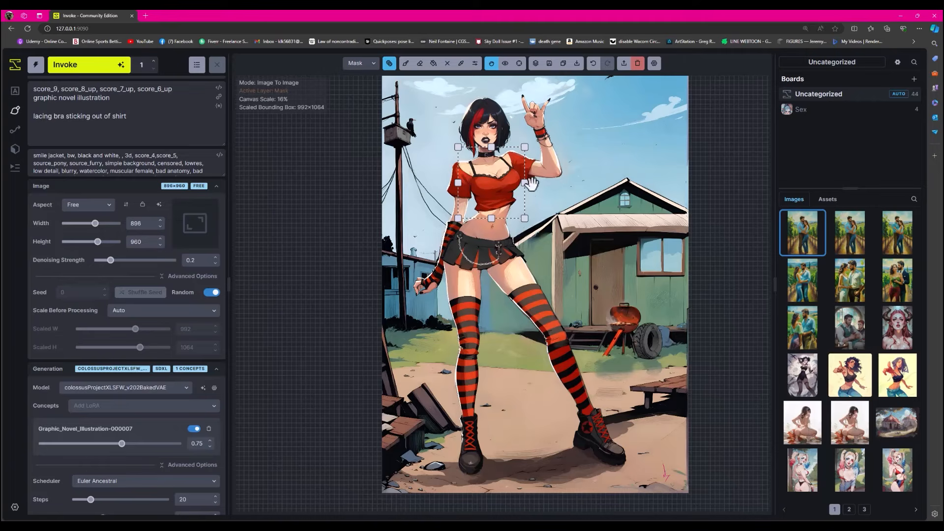
- Move the generation bounding box off the red top and up over the girl's head
left_click_drag(524, 201, 580, 242)
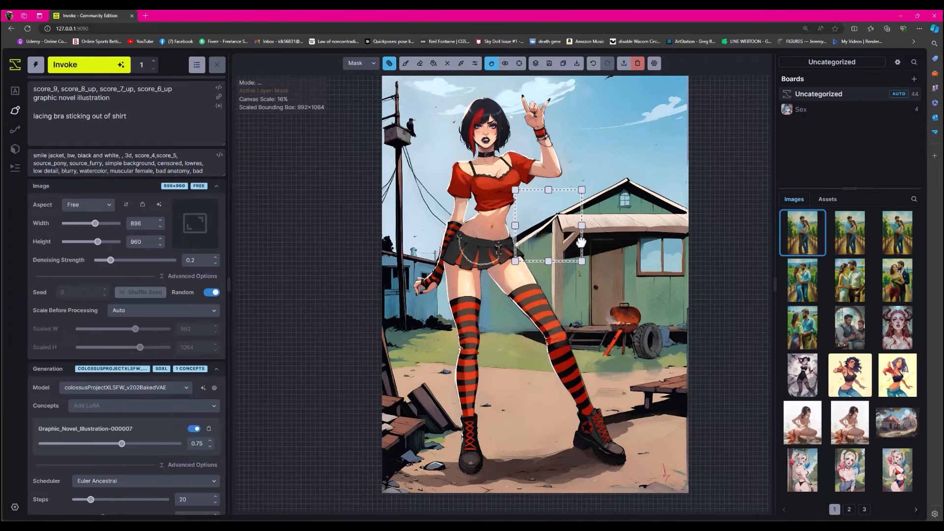
left_click_drag(580, 243, 523, 147)
scroll(493, 148, "up", 3)
scroll(493, 147, "up", 5)
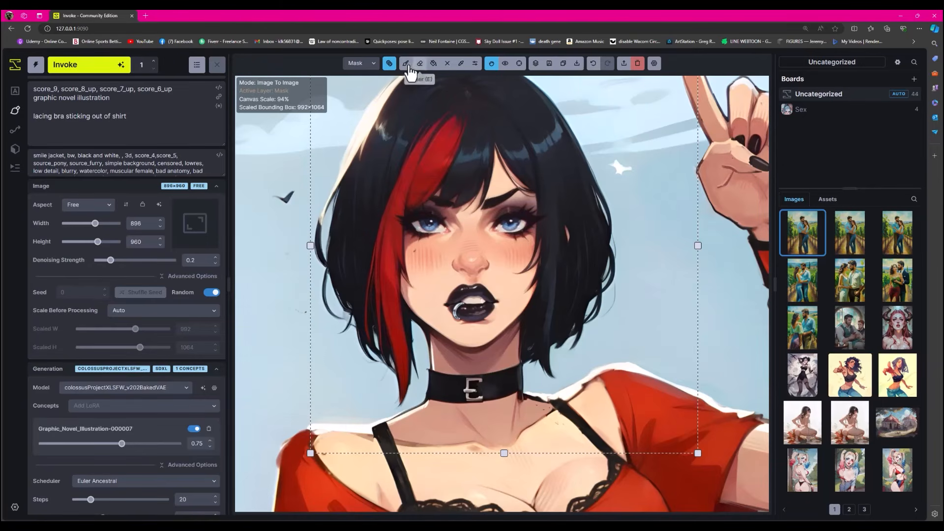
- Mask the face and try generating it with "goth girl pissed off exaggerated" as the last line of the prompt
left_click(406, 64)
mouse_move(500, 224)
left_mouse_down()
mouse_move(532, 233)
mouse_move(485, 226)
mouse_move(460, 203)
mouse_move(479, 190)
mouse_move(453, 203)
mouse_move(478, 316)
mouse_move(452, 314)
mouse_move(466, 320)
mouse_move(474, 280)
mouse_move(502, 245)
mouse_move(513, 314)
mouse_move(480, 219)
mouse_move(485, 199)
left_mouse_up()
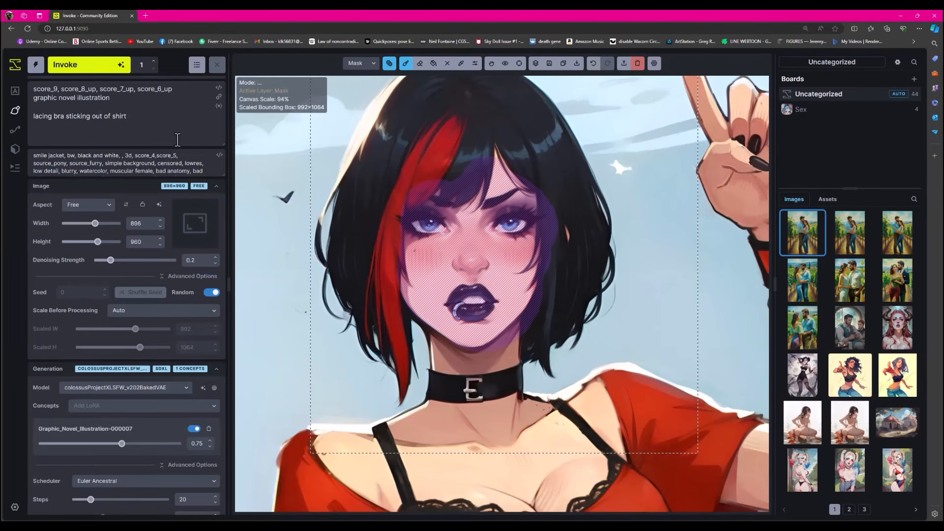
left_click_drag(139, 116, 30, 118)
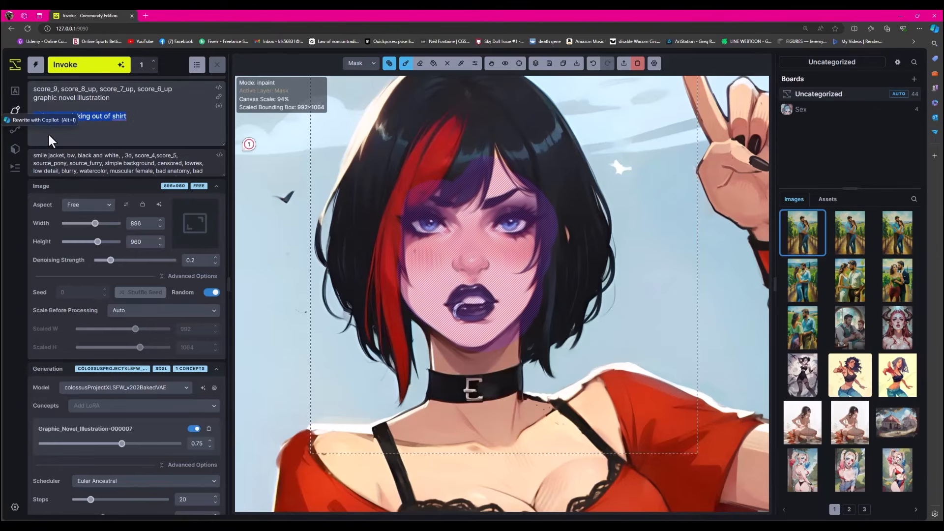
type("goth girl ")
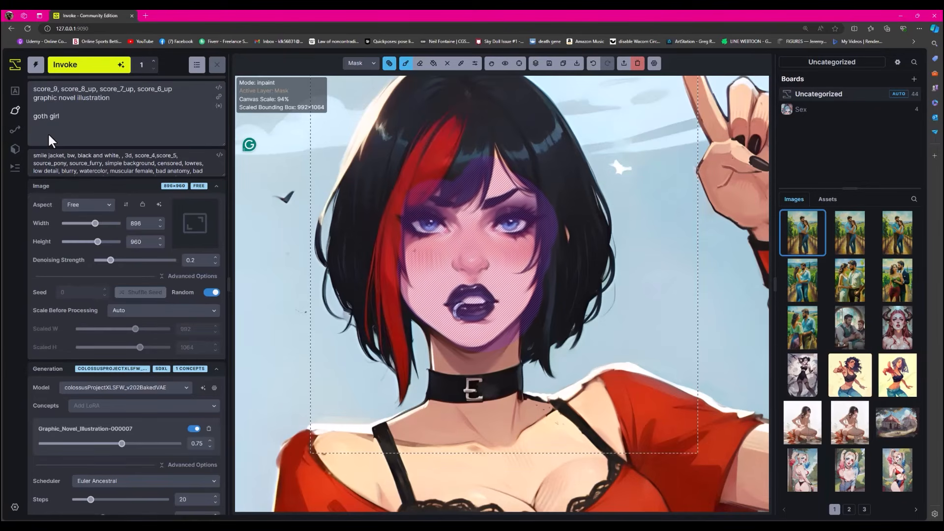
type("pissed off egg")
key("BackSpace")
type("gga")
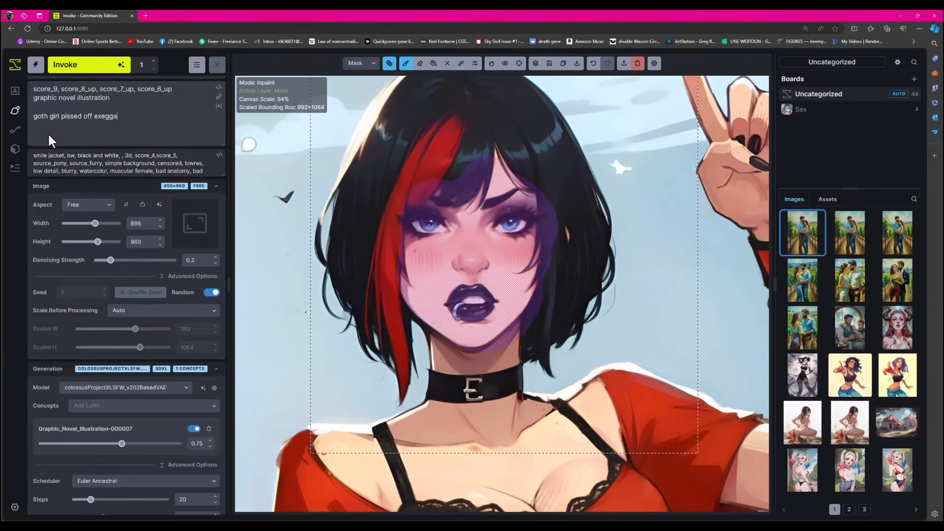
type("rrated")
mouse_move(115, 116)
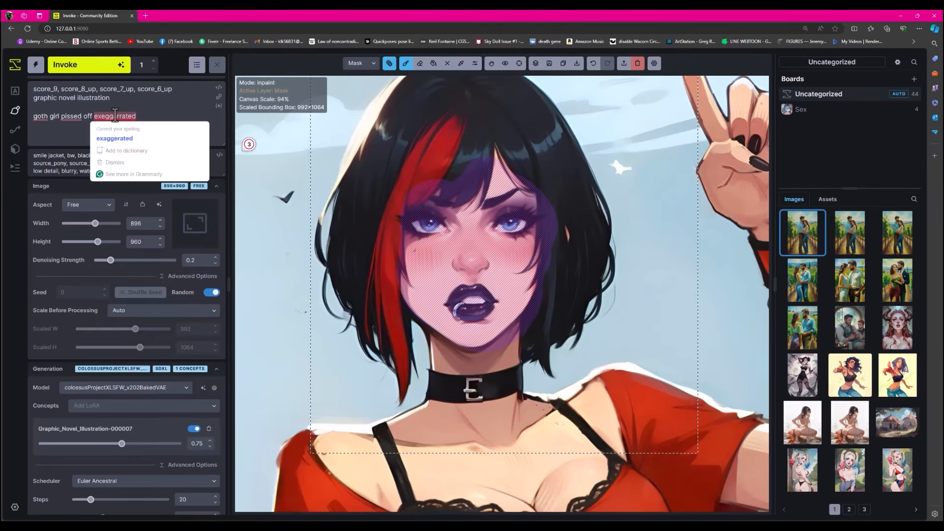
left_click(116, 139)
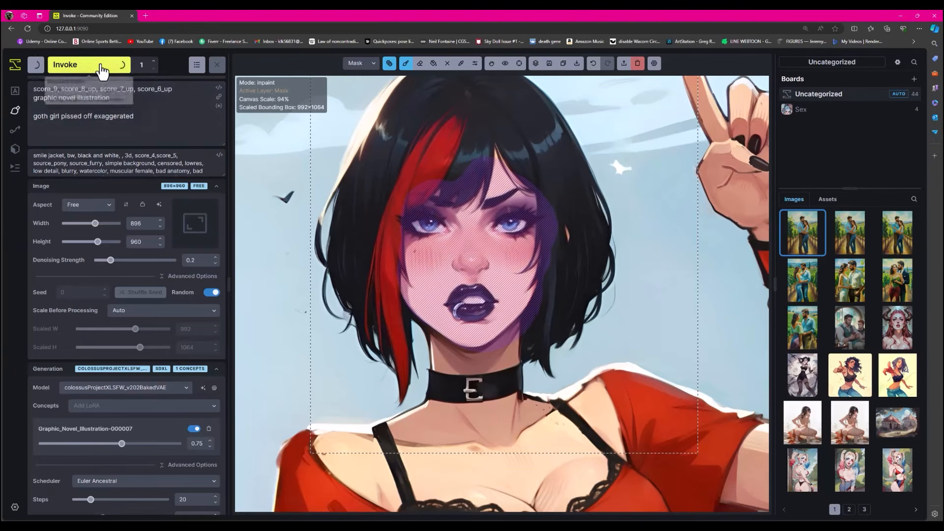
left_click(102, 70)
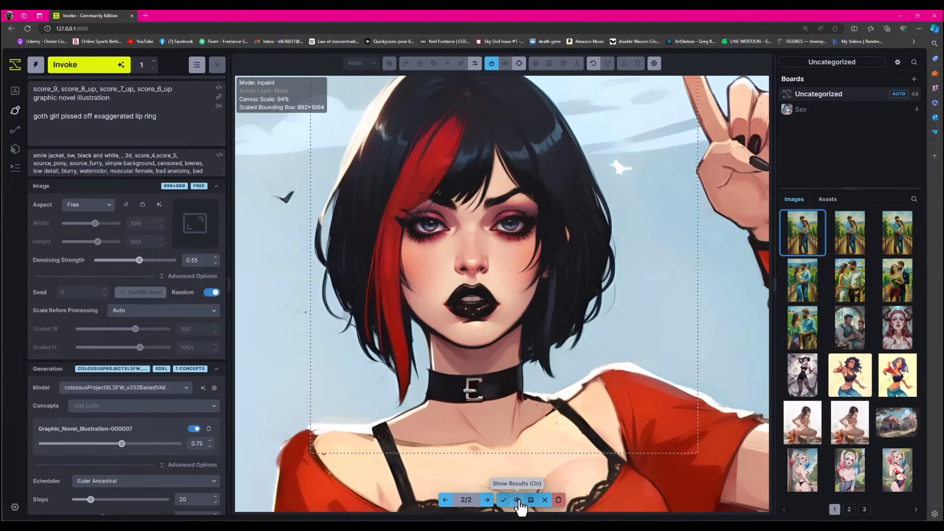
- Compare the second face variant with the original, discard the variants and clear the face mask
left_click(517, 500)
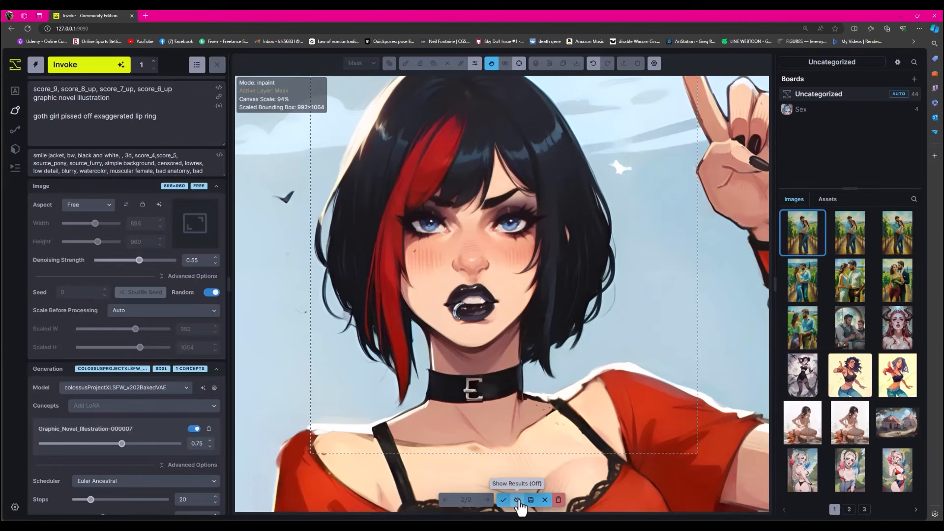
left_click(517, 500)
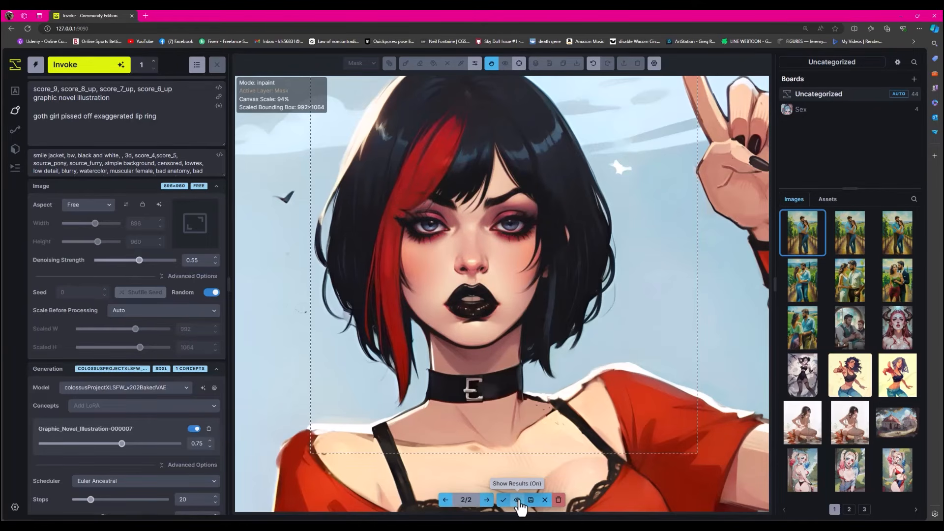
left_click(517, 500)
left_click(518, 500)
left_click(517, 500)
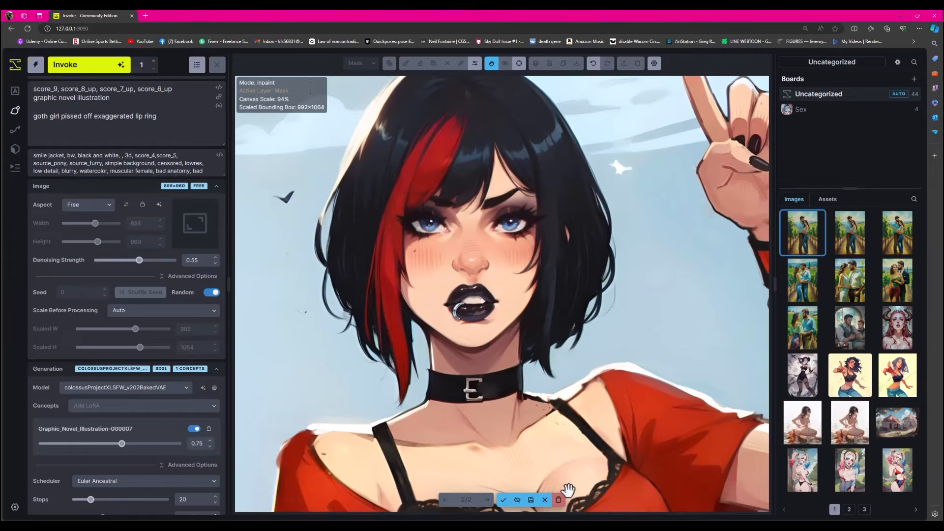
left_click(558, 499)
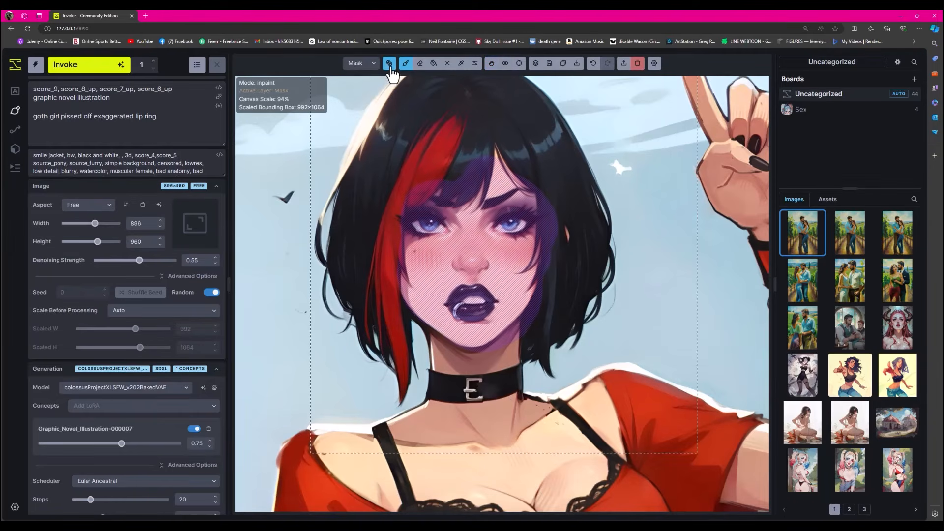
left_click(388, 63)
left_click(413, 216)
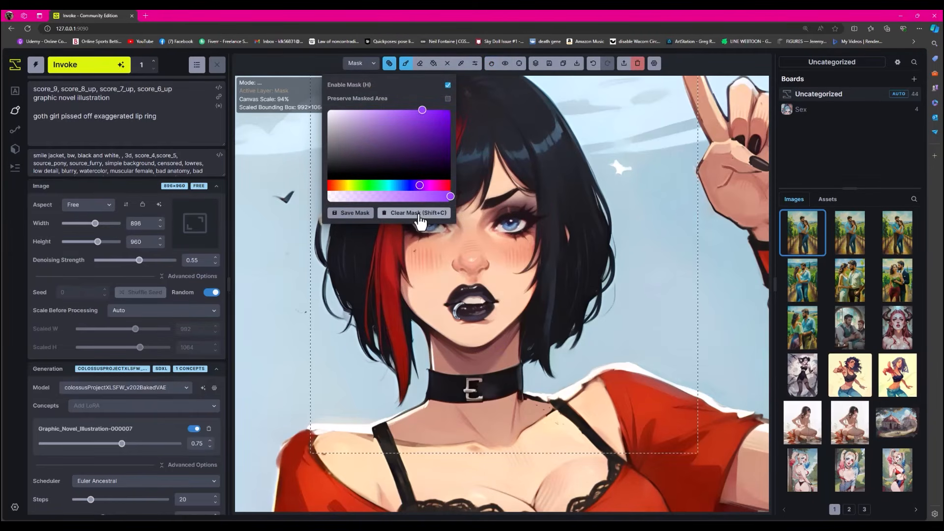
left_click(389, 63)
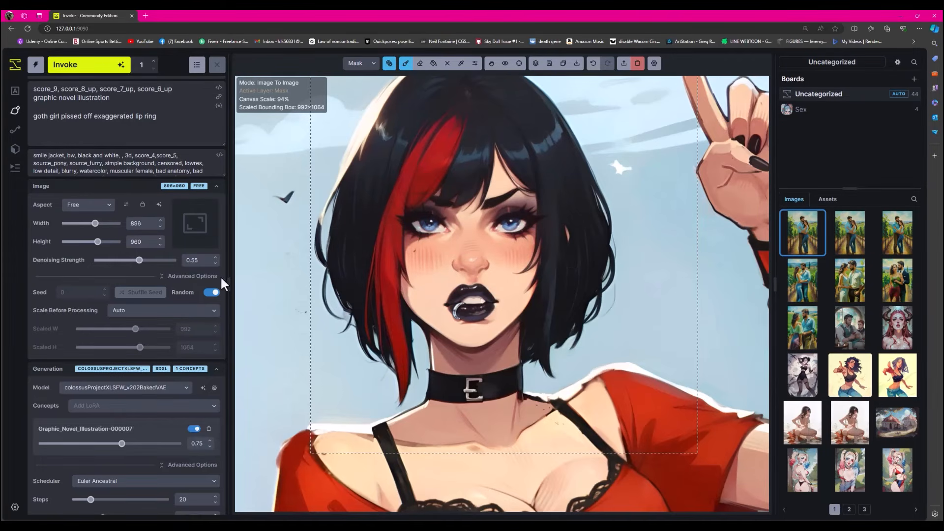
- Mask the eyes and brows, try generating them with "goth girl very angry" in the prompt, and discard the result with its mask
mouse_move(491, 237)
left_mouse_down()
mouse_move(484, 208)
mouse_move(535, 202)
mouse_move(508, 231)
mouse_move(466, 207)
mouse_move(411, 219)
mouse_move(414, 231)
mouse_move(448, 225)
mouse_move(402, 213)
left_mouse_up()
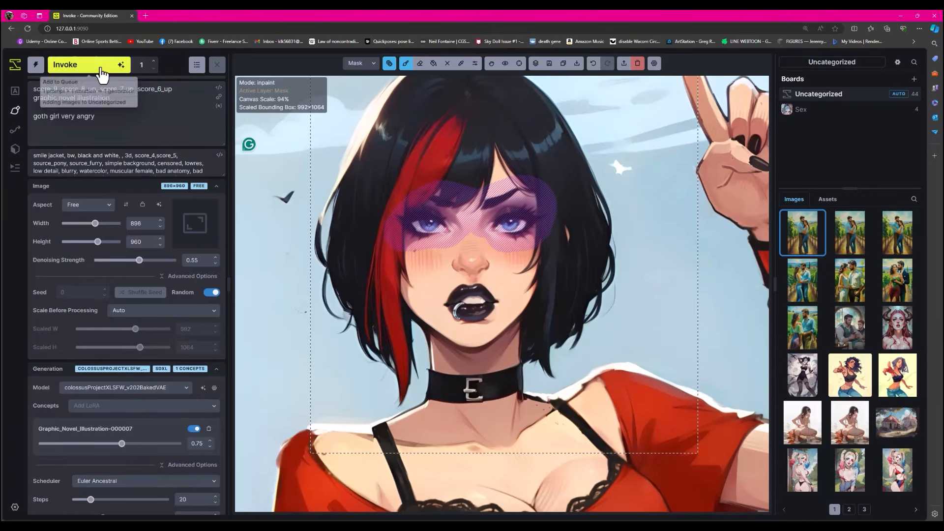
key("ctrl+Return")
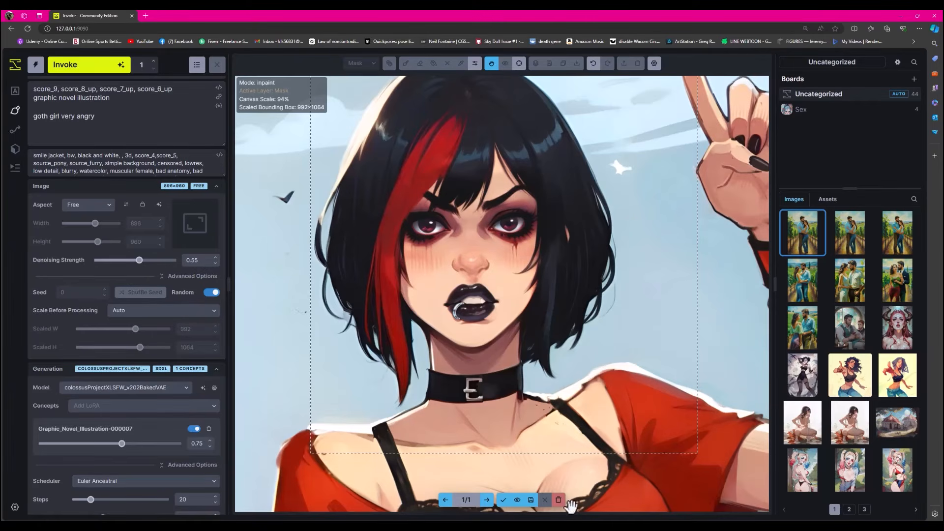
left_click(558, 499)
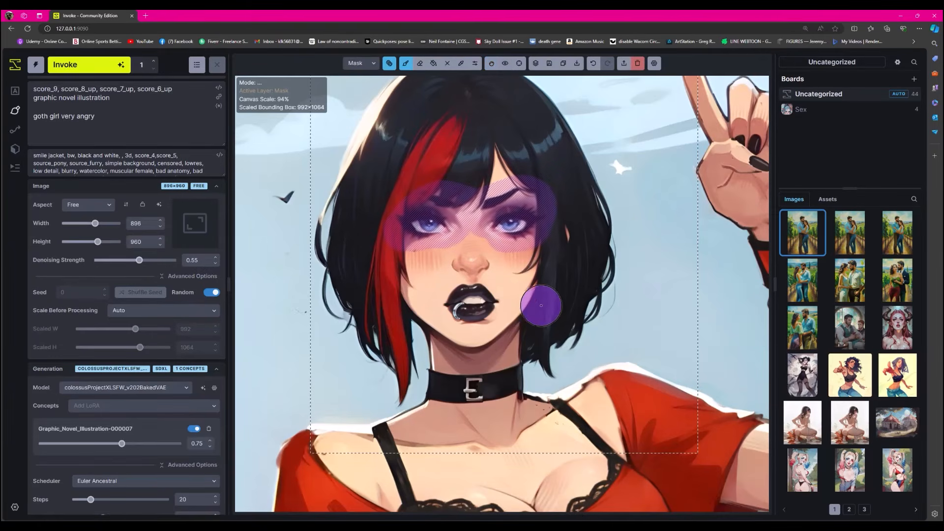
left_click(389, 63)
left_click(432, 213)
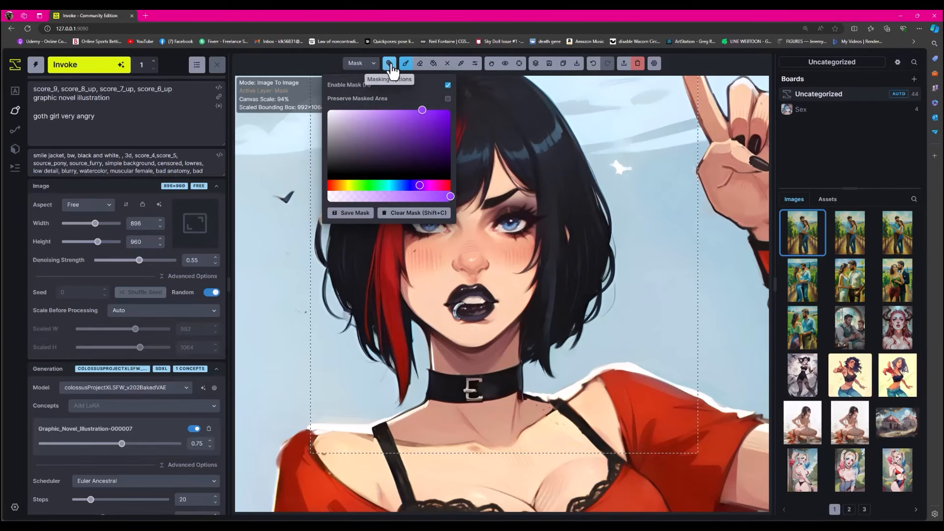
- Move the generation bounding box from the girl's head to her raised hand
left_click(390, 64)
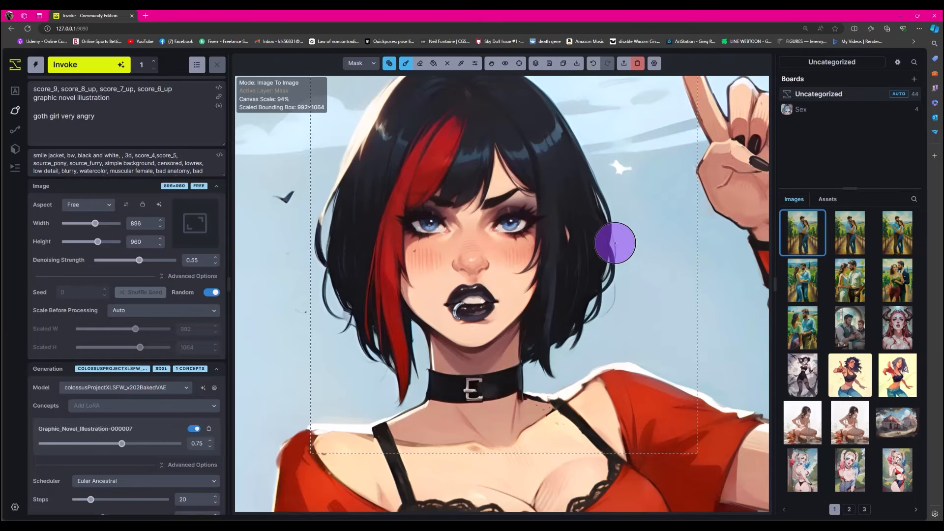
scroll(614, 244, "down", 5)
scroll(610, 243, "down", 1)
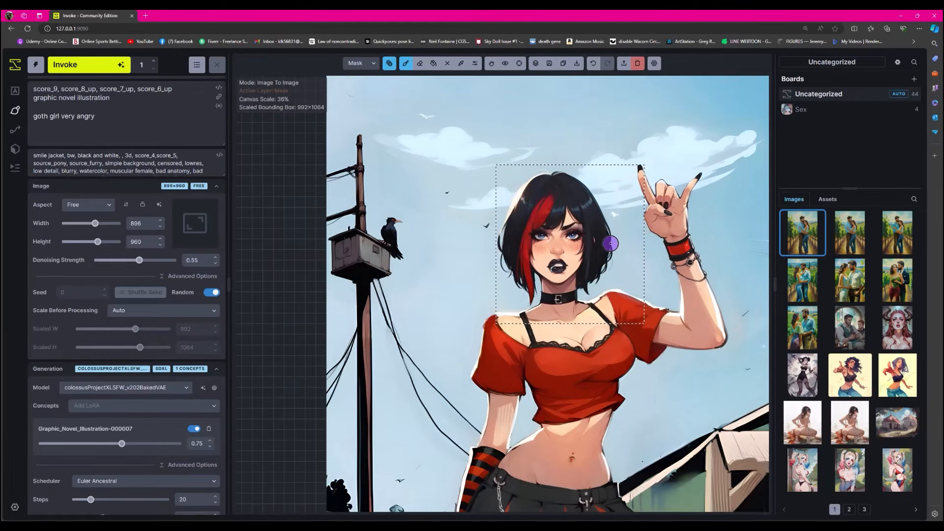
left_click(491, 63)
left_click_drag(587, 222, 497, 118)
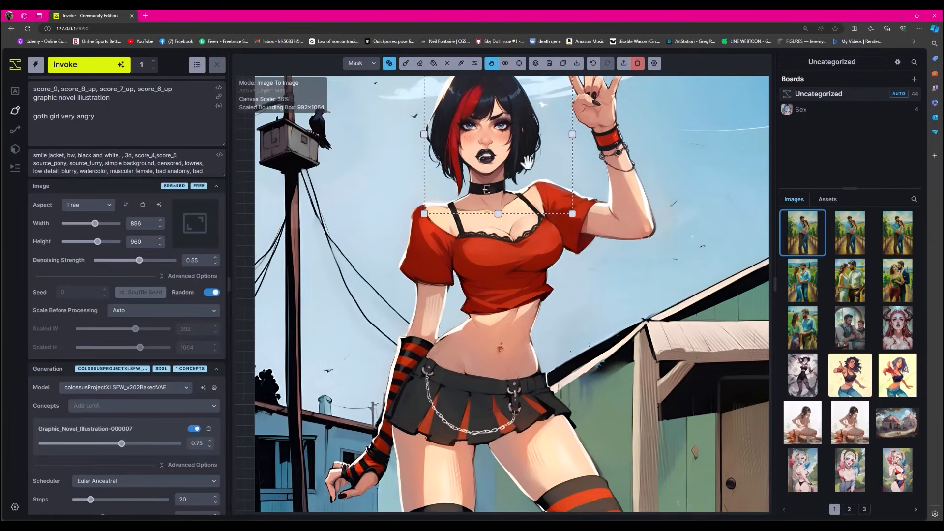
left_click_drag(577, 172, 593, 278)
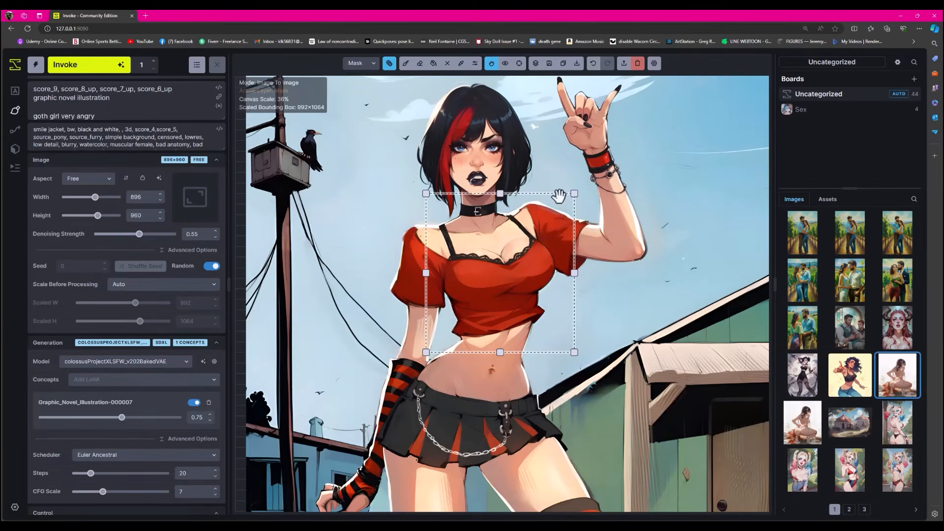
left_click_drag(559, 196, 640, 70)
left_click(637, 64)
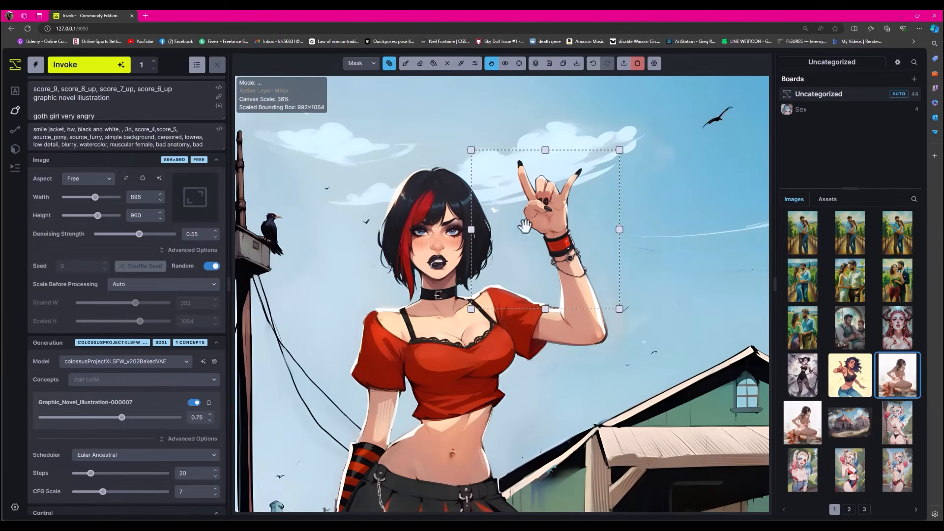
- Mask the raised hand's palm and generate two variants with "rock in roll hand gesture" ending the prompt, the second at denoising strength 0.2
mouse_move(518, 169)
left_mouse_down()
mouse_move(541, 206)
mouse_move(523, 213)
mouse_move(558, 213)
left_mouse_up()
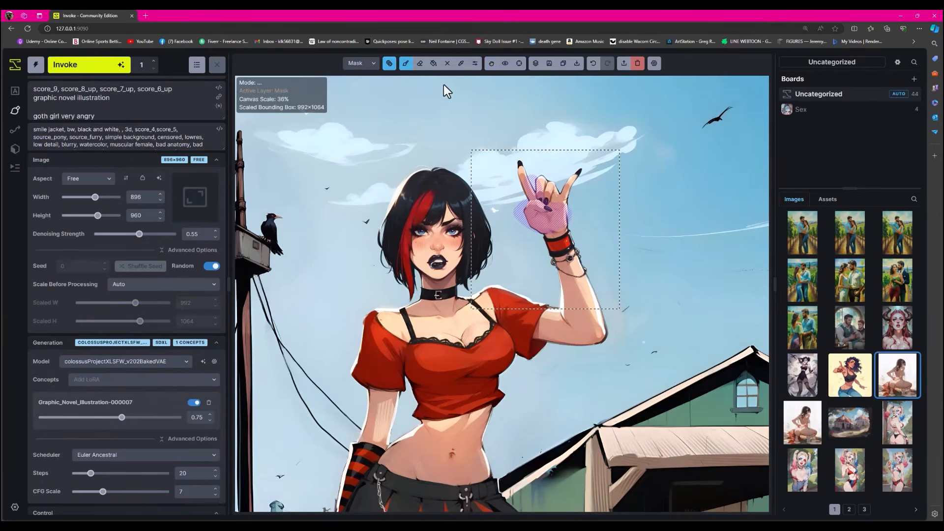
left_click(423, 64)
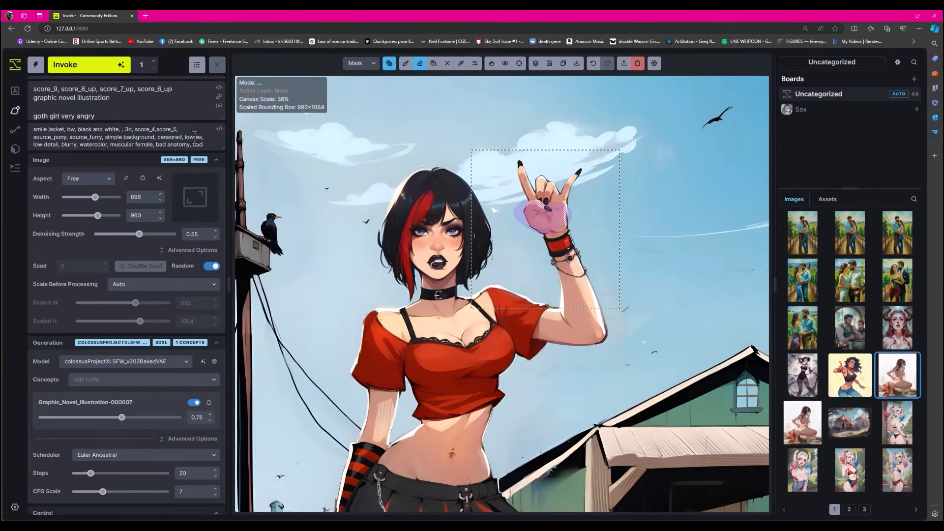
left_click_drag(112, 118, 60, 113)
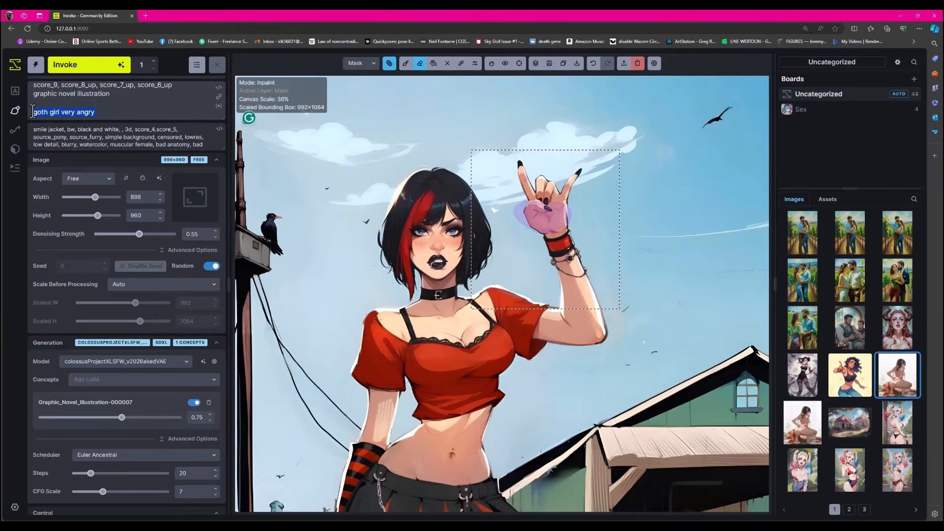
key("BackSpace")
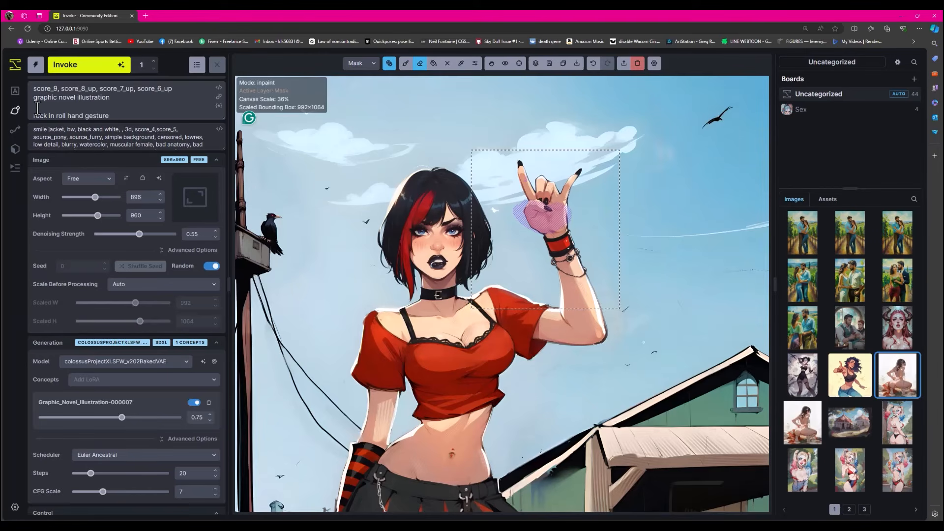
left_click(100, 66)
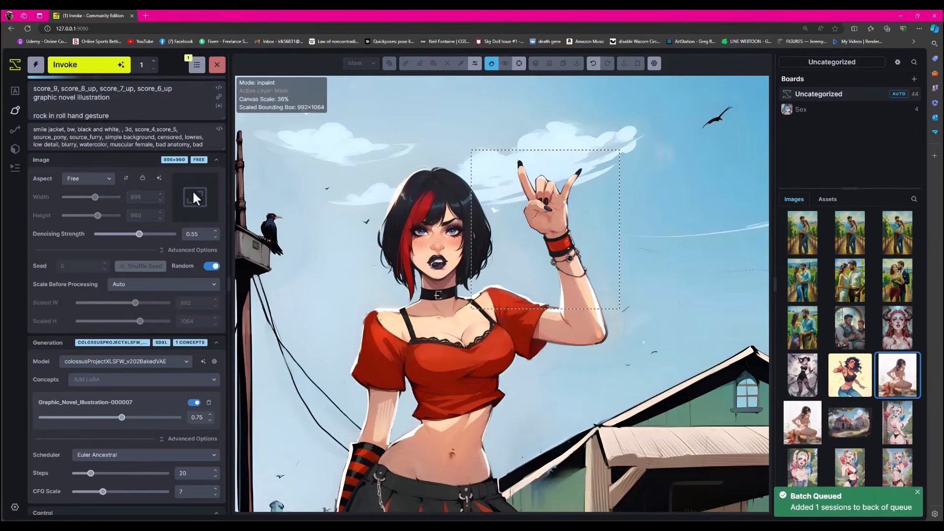
left_click(110, 235)
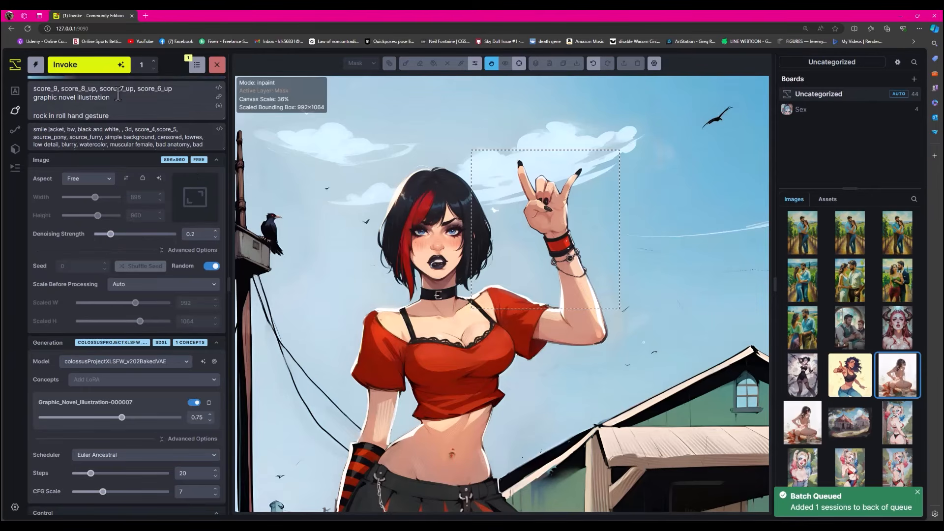
left_click(104, 71)
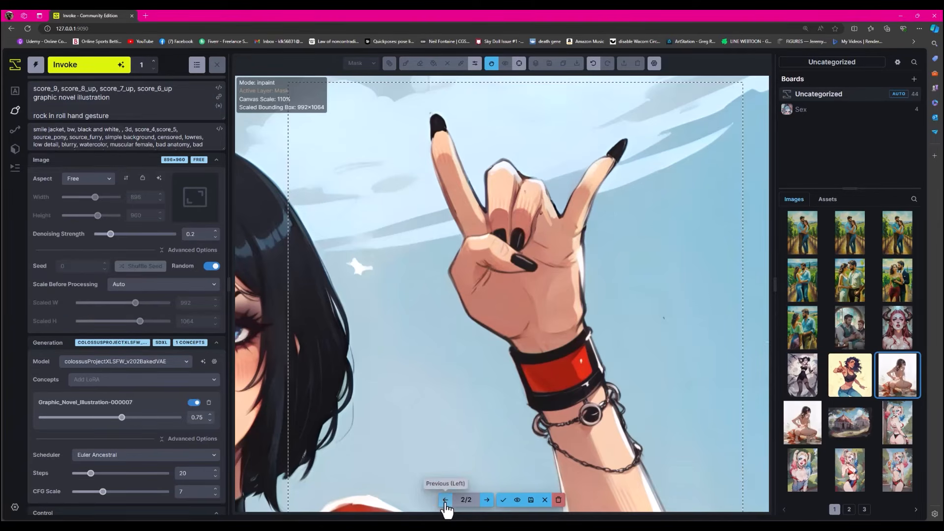
- Compare the two raised-hand variants with each other and the original, and accept the second one
left_click(445, 500)
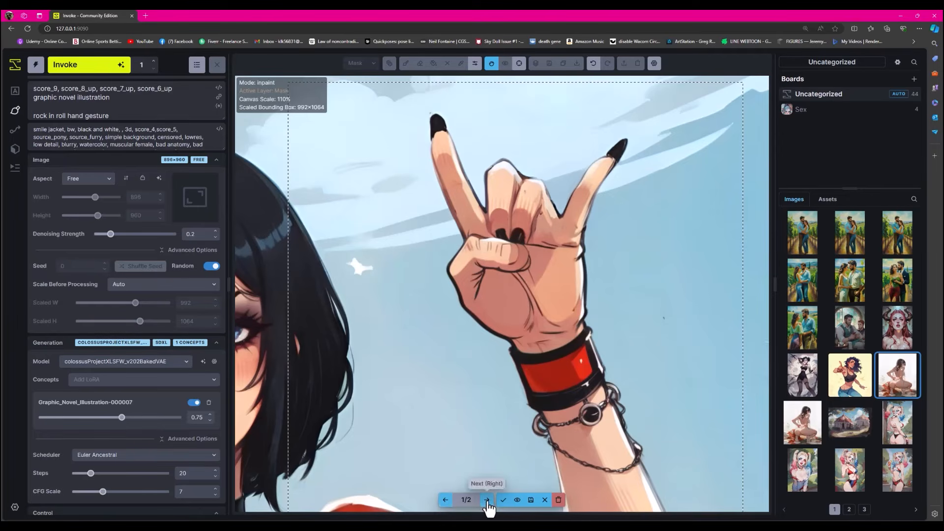
left_click(487, 501)
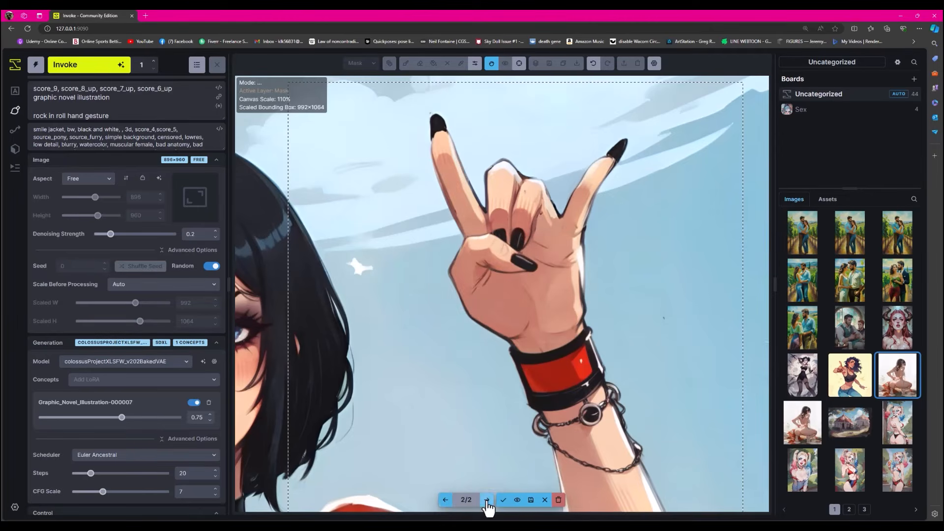
left_click(444, 499)
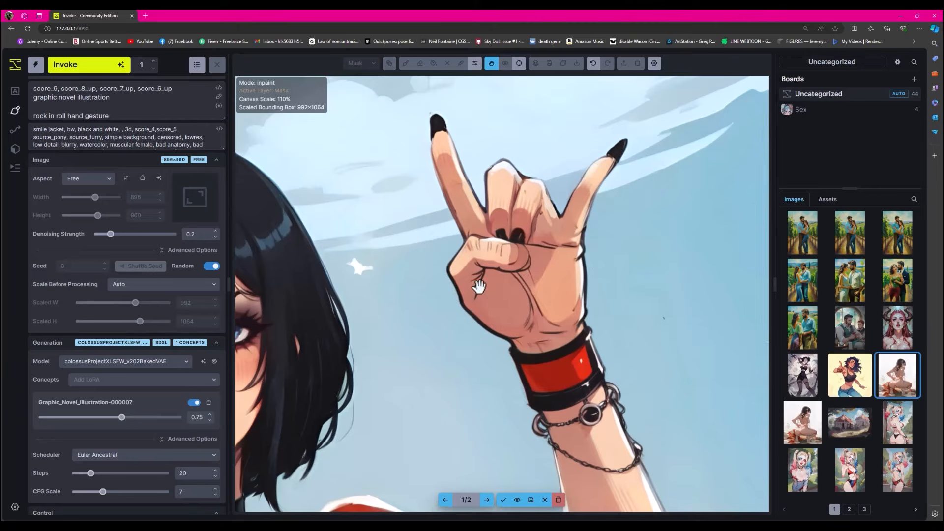
left_click(487, 500)
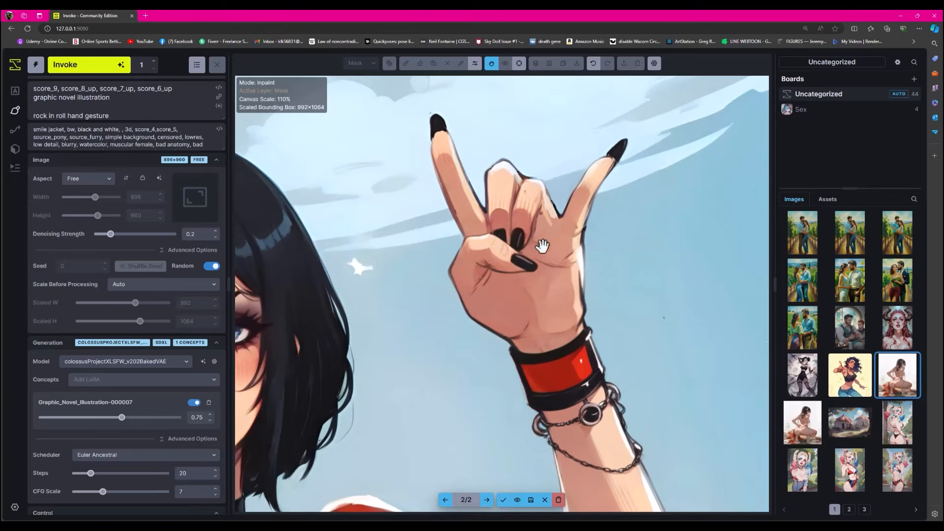
left_click(517, 500)
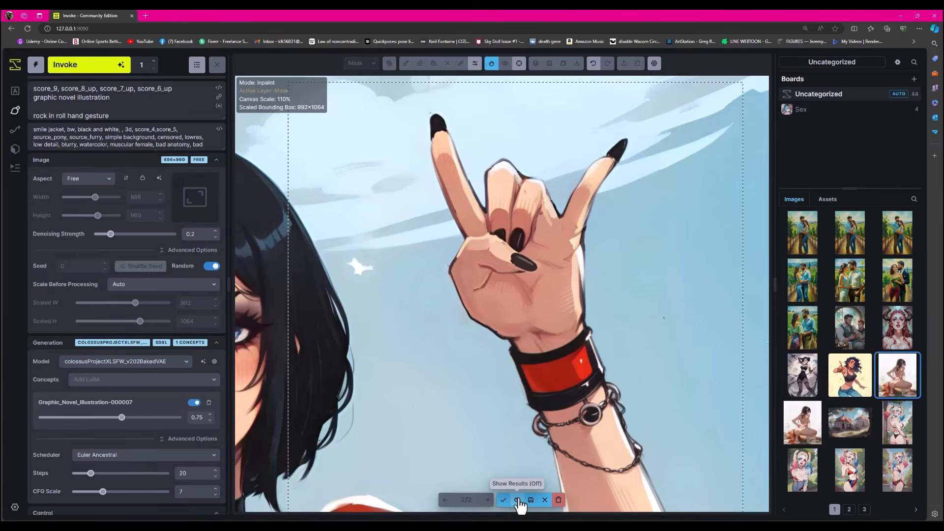
left_click(517, 500)
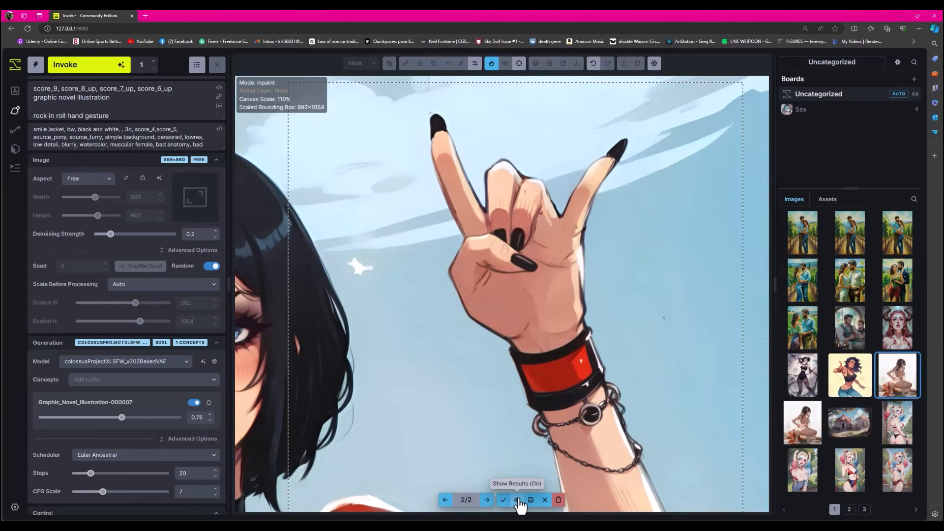
left_click(517, 500)
left_click(517, 500)
left_click(517, 500)
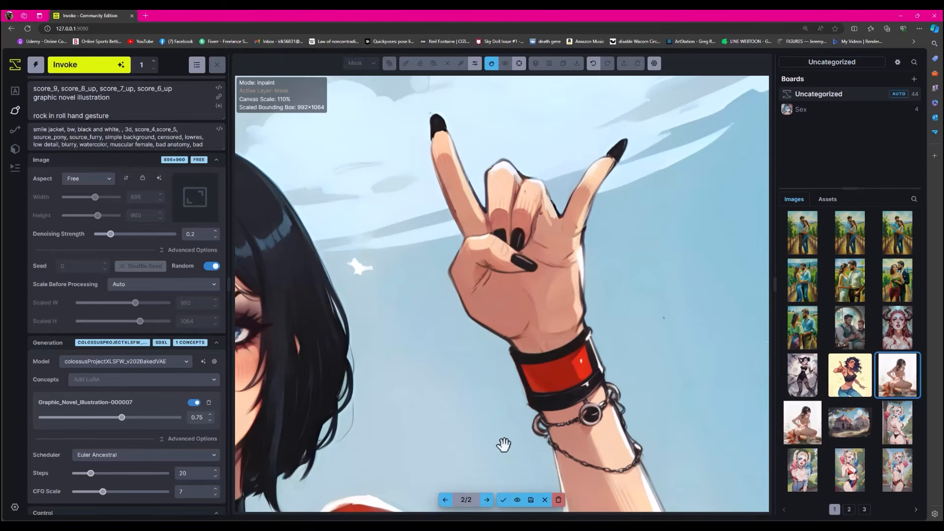
left_click(502, 500)
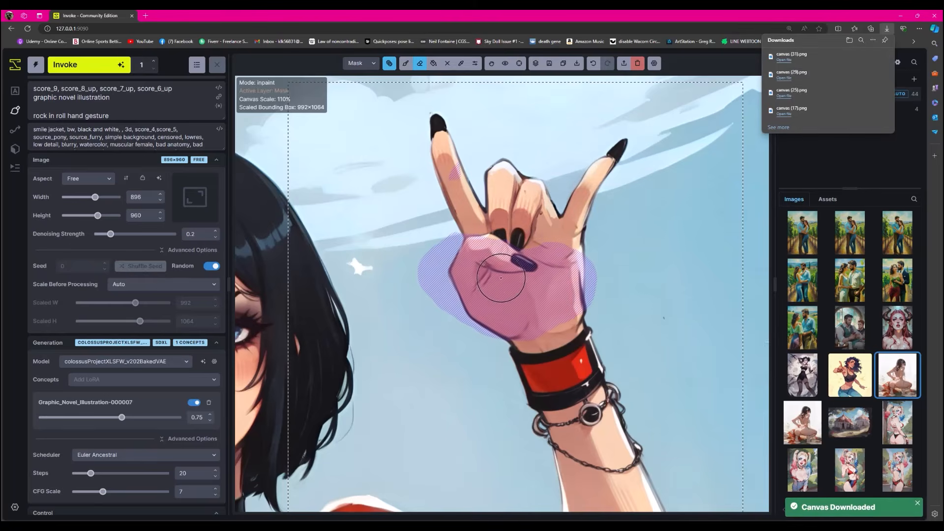
- Move the generation bounding box from the raised hand down to the girl's lowered hand beside the skirt
scroll(479, 271, "down", 5)
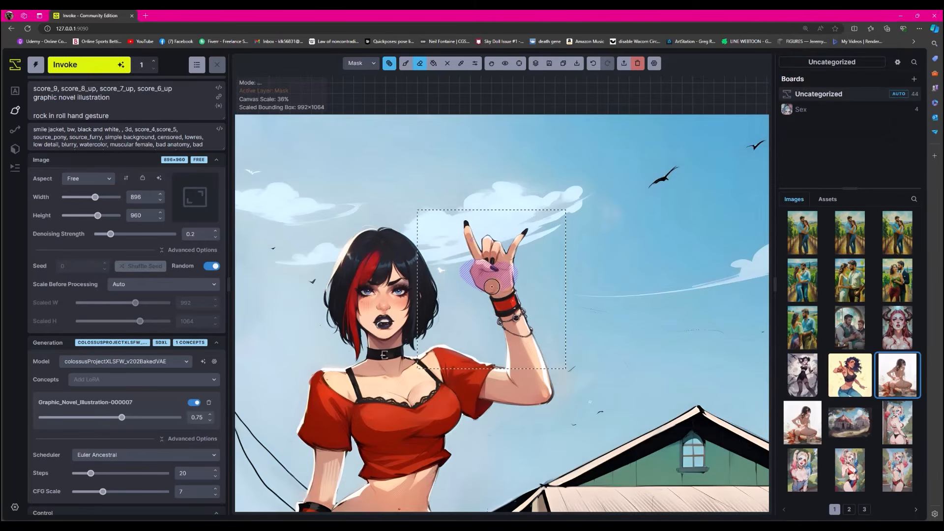
key("space")
key("space")
left_click_drag(453, 258, 501, 108)
left_click_drag(478, 287, 501, 183)
left_click_drag(490, 256, 488, 138)
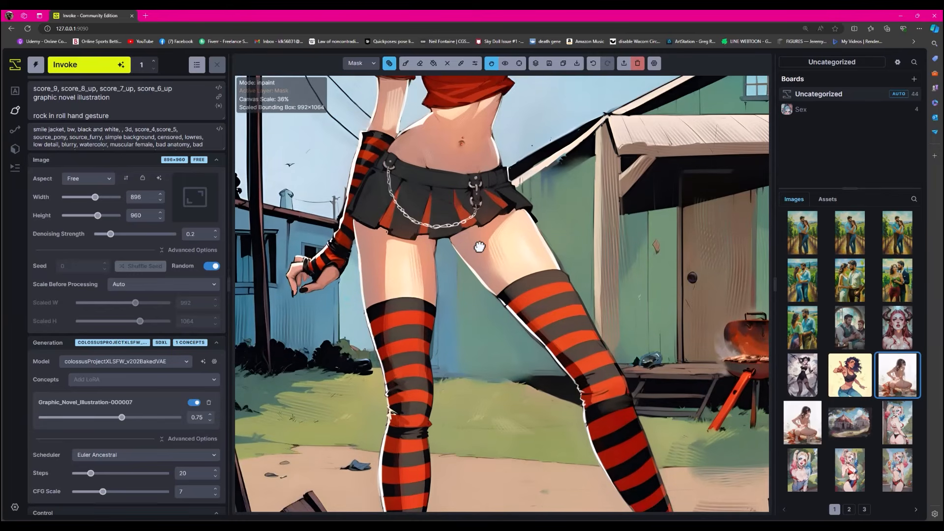
left_click_drag(481, 249, 494, 382)
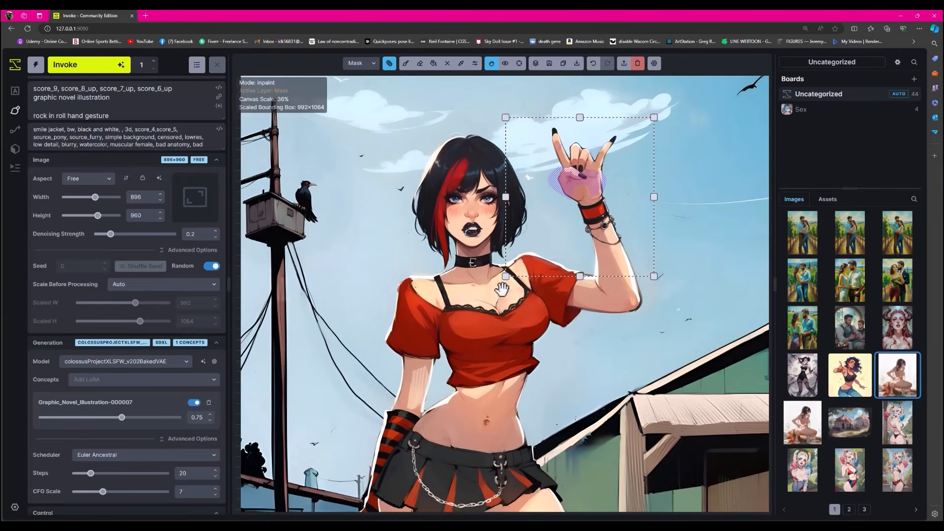
left_click_drag(507, 178, 380, 283)
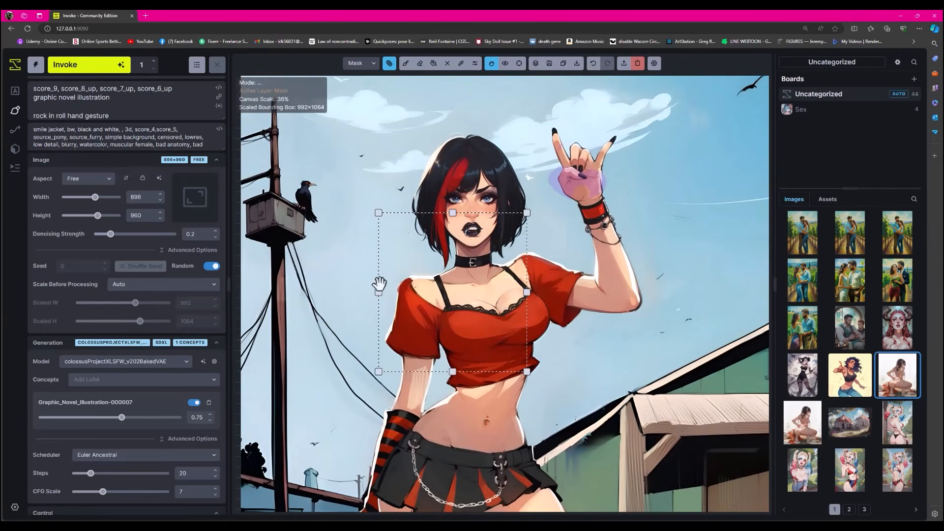
left_click_drag(450, 298, 525, 141)
left_click_drag(454, 183, 359, 400)
left_click_drag(434, 200, 426, 151)
scroll(394, 420, "up", 3)
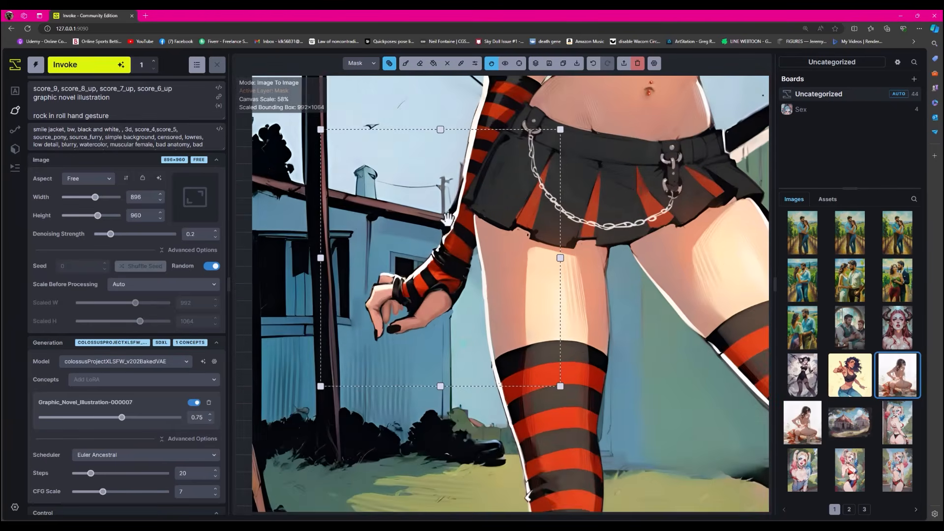
- Mask the lowered hand and generate it with "female hand" as the last line of the prompt
left_click(407, 64)
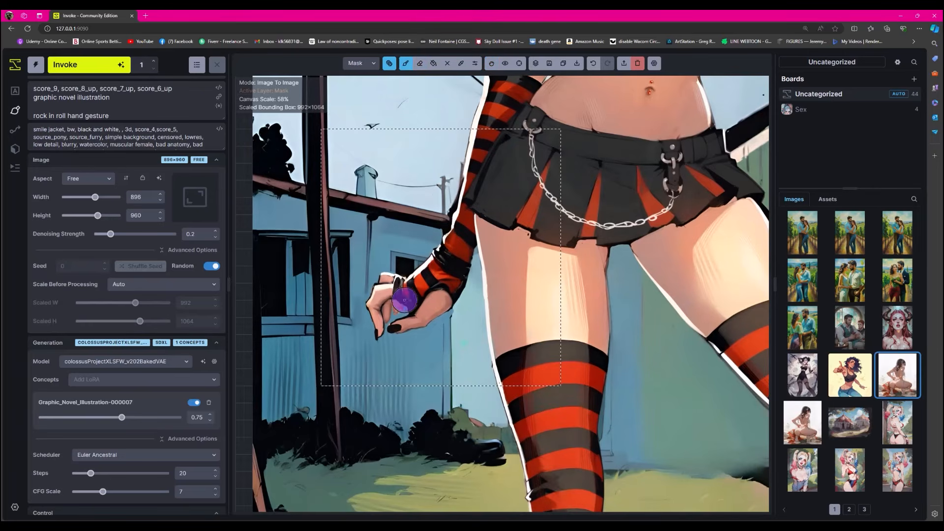
mouse_move(412, 294)
left_mouse_down()
mouse_move(444, 293)
mouse_move(400, 332)
mouse_move(400, 317)
mouse_move(382, 303)
mouse_move(391, 279)
mouse_move(382, 323)
mouse_move(416, 314)
mouse_move(385, 290)
left_mouse_up()
left_click(121, 115)
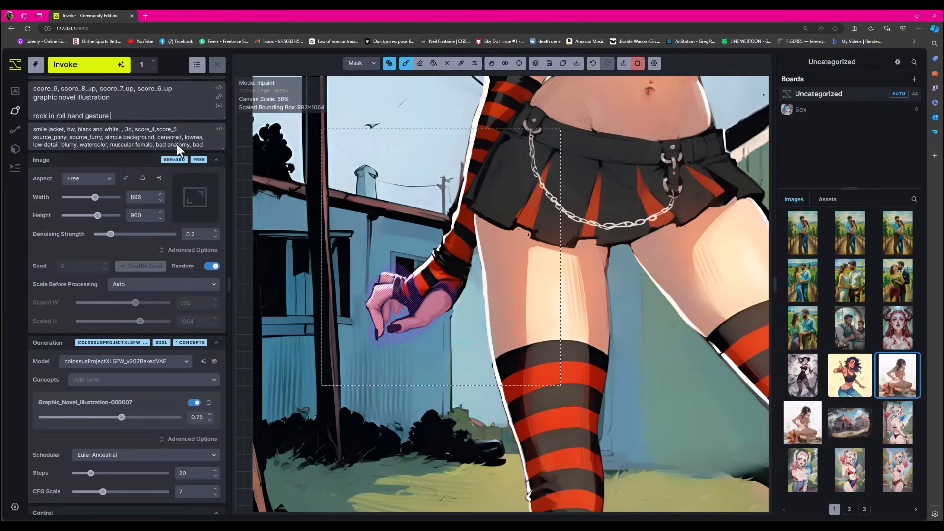
key("BackSpace")
key("BackSpace")
key("BackSpace")
key("BackSpace")
key("BackSpace")
key("BackSpace")
key("BackSpace")
key("BackSpace")
key("BackSpace")
key("BackSpace")
key("BackSpace")
key("BackSpace")
key("BackSpace")
key("BackSpace")
key("BackSpace")
key("BackSpace")
key("BackSpace")
key("BackSpace")
key("BackSpace")
key("BackSpace")
type("female hand")
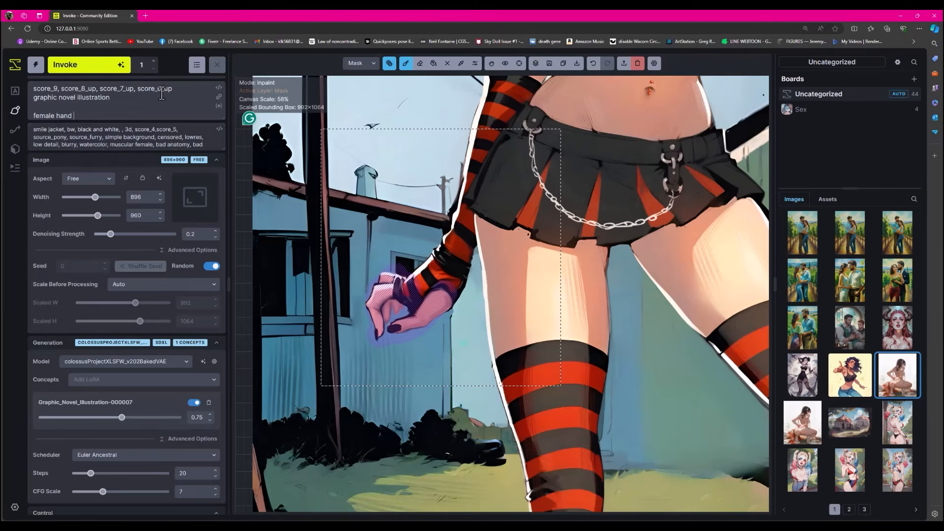
left_click(97, 67)
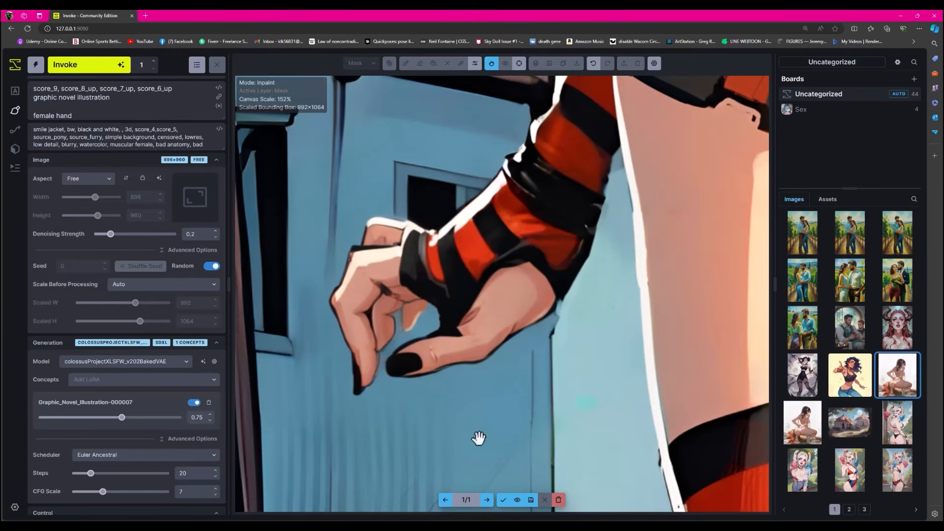
- Compare the regenerated lowered hand with the original, check it in the whole illustration, and accept it
left_click(517, 500)
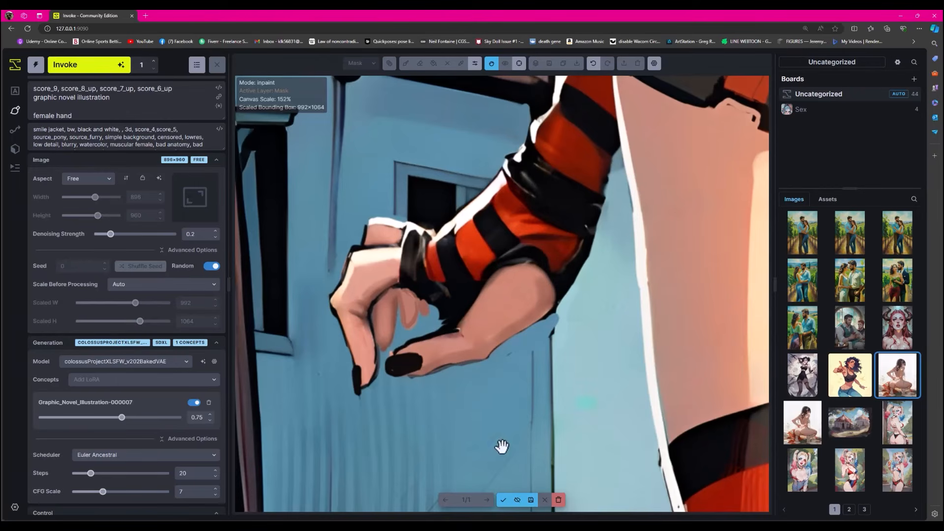
left_click(517, 500)
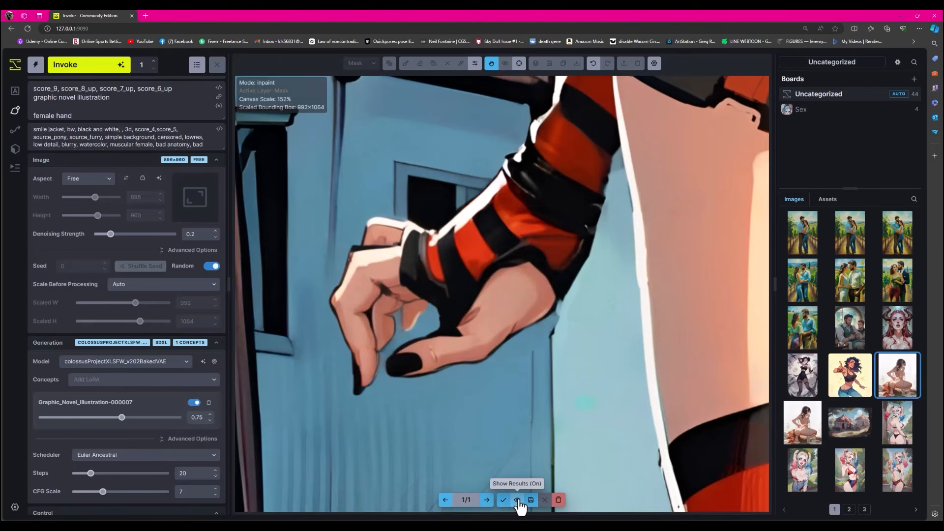
left_click(517, 500)
left_click(516, 500)
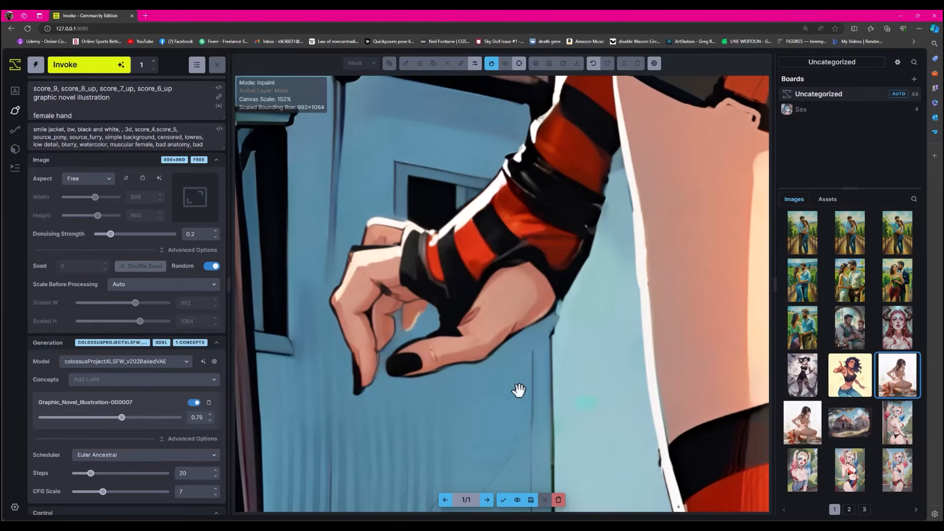
scroll(519, 390, "down", 10)
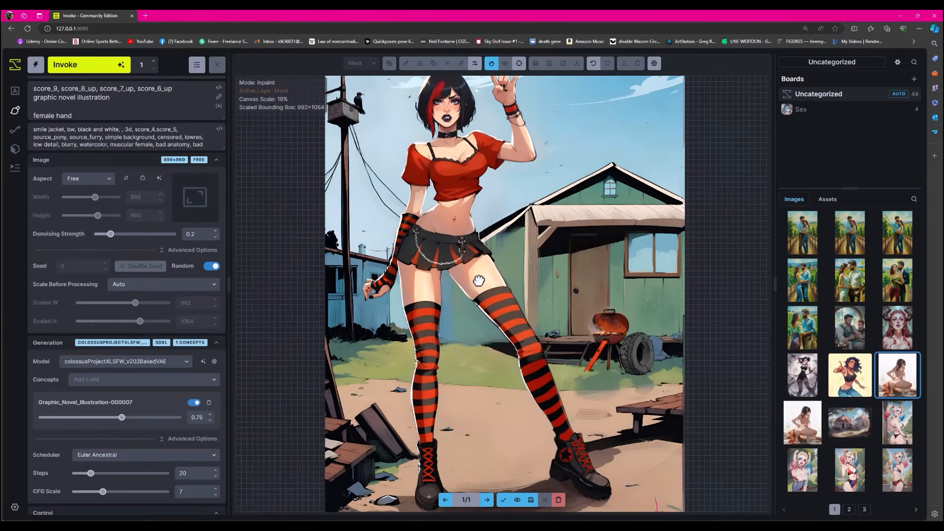
scroll(501, 309, "down", 2)
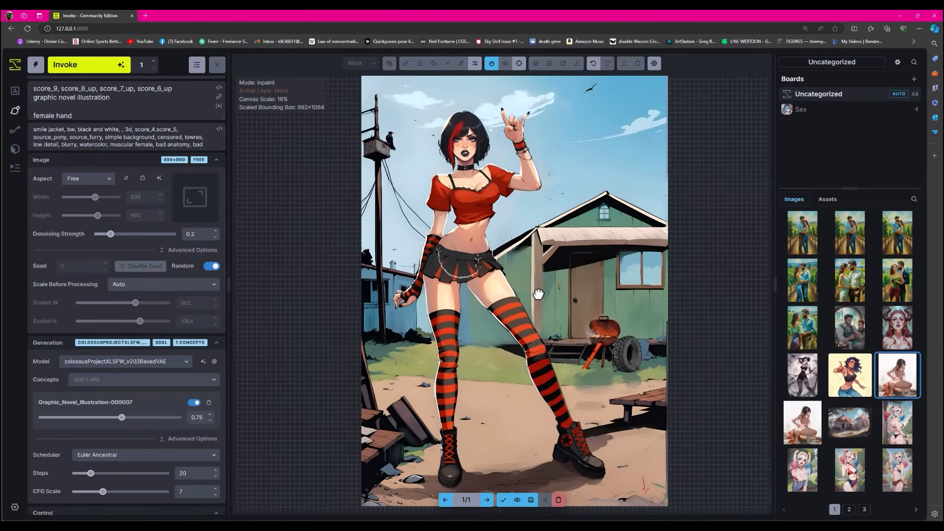
mouse_move(538, 294)
left_mouse_down()
mouse_move(524, 288)
mouse_move(533, 294)
left_mouse_up()
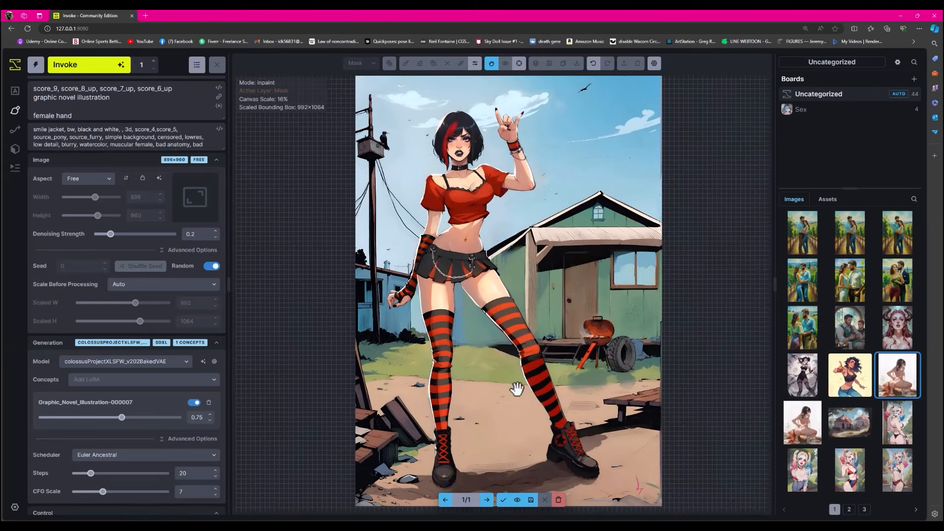
left_click(503, 500)
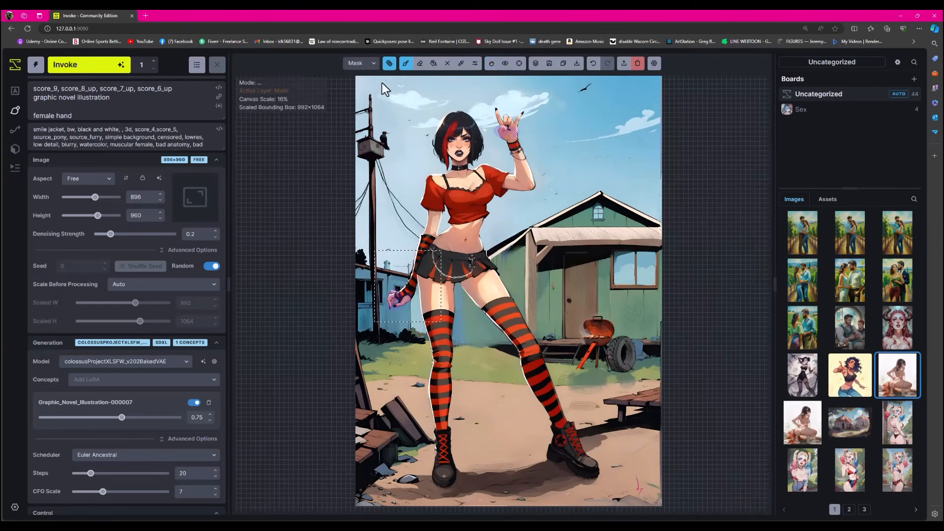
- Clear the mask covering the girl's two hands
left_click(388, 63)
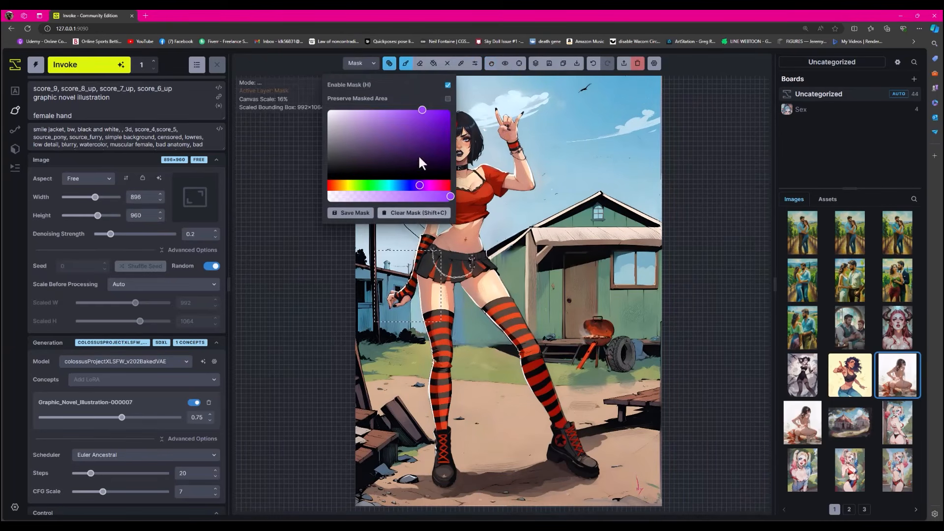
left_click(389, 63)
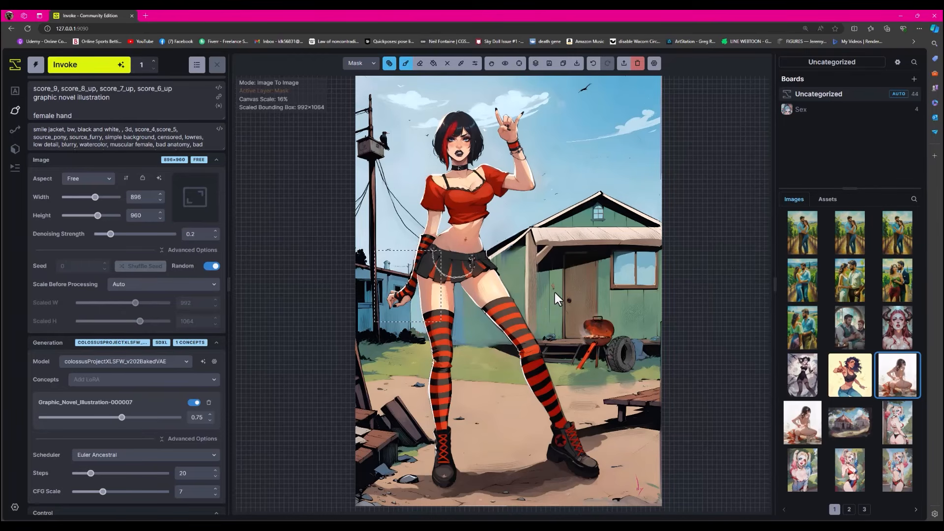
- Compare the illustration with the original painting goth-girl.jpg and examine the signature beside the boots up close
key("alt+Tab")
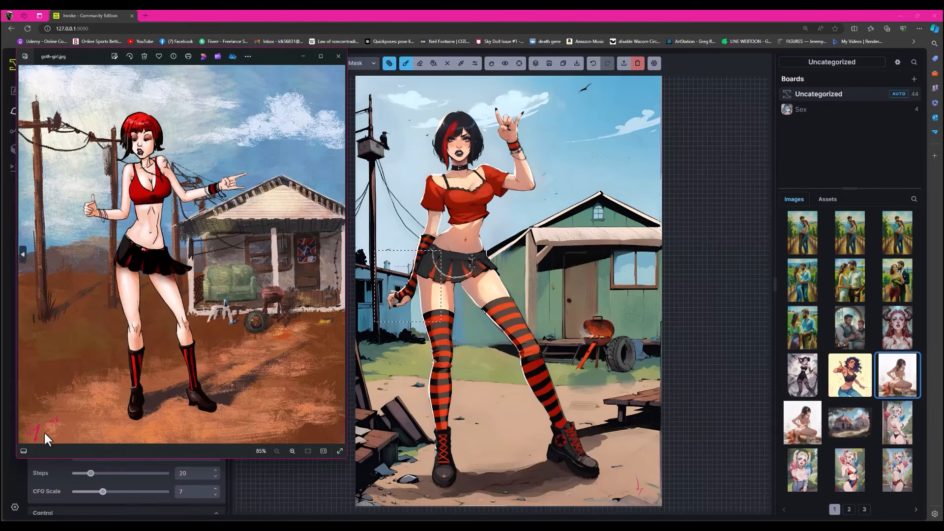
scroll(63, 419, "up", 5)
scroll(68, 429, "up", 2)
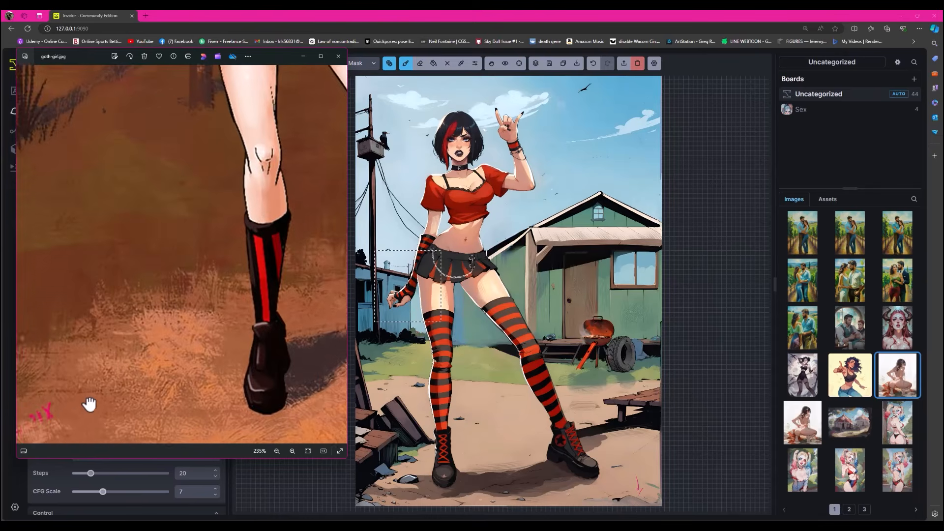
left_click_drag(87, 405, 143, 368)
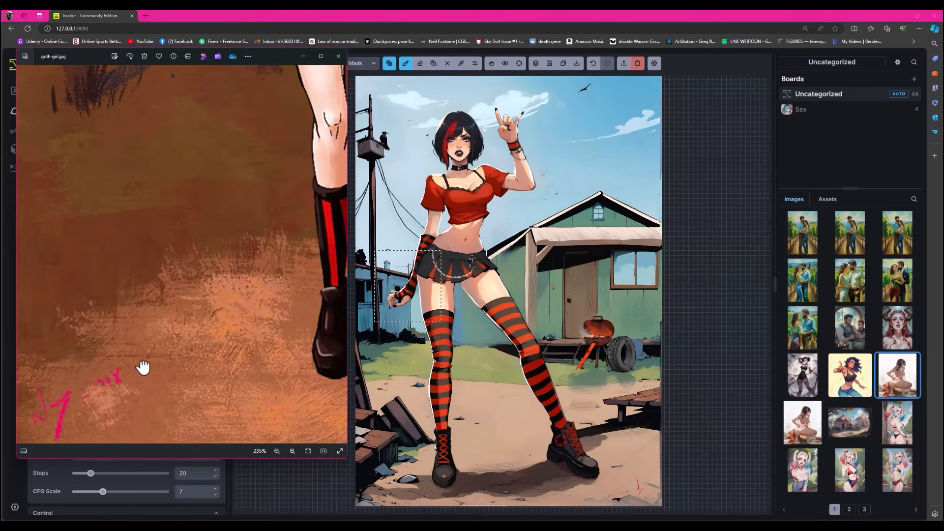
scroll(143, 368, "down", 7)
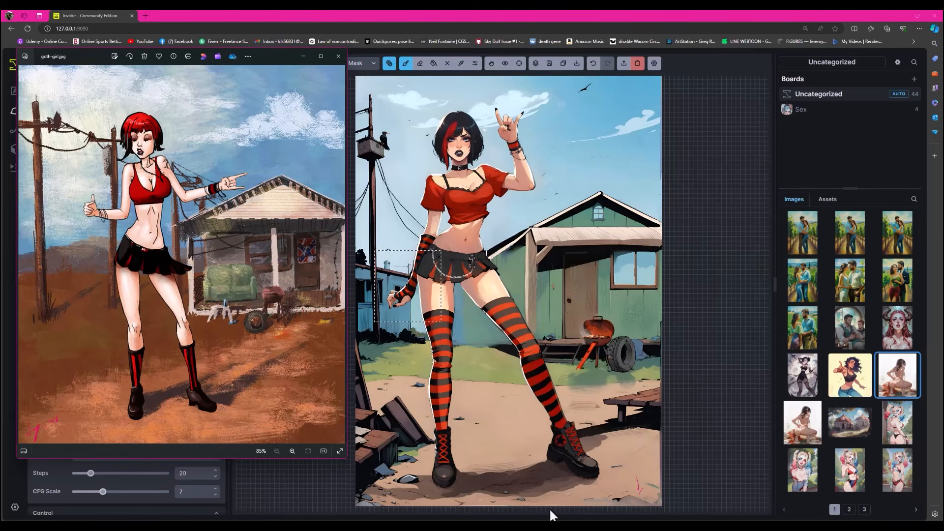
- Open lollipop chainsaw.jpg from the Drawingsold folder, view it enlarged, and close it
mouse_move(551, 514)
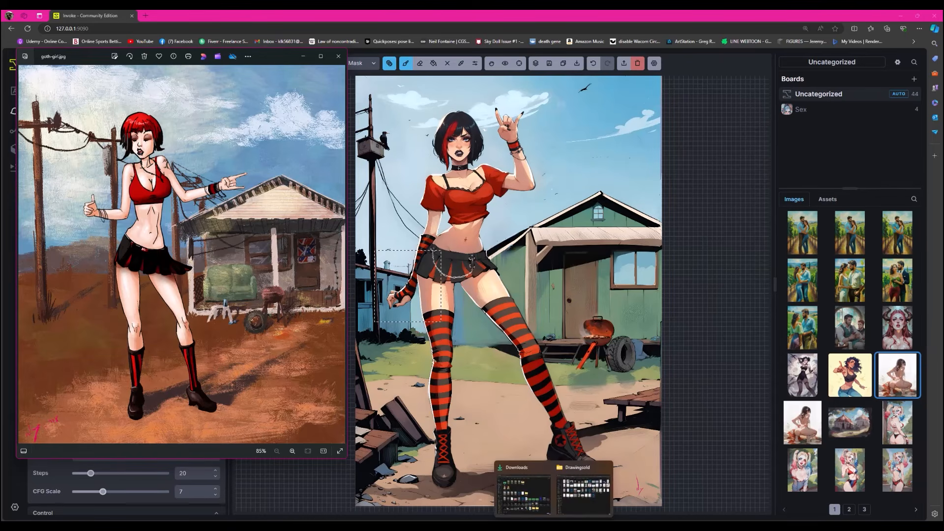
left_click(585, 511)
double_click(541, 219)
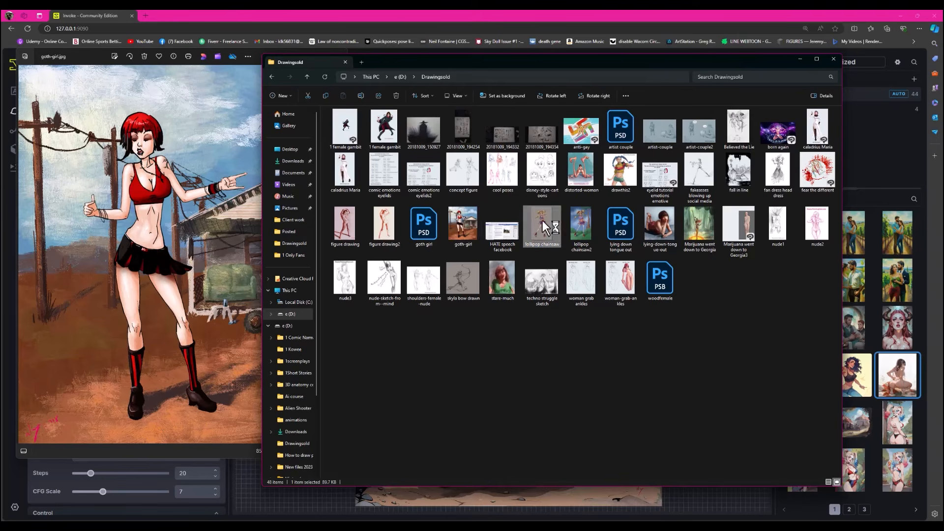
left_click_drag(761, 166, 499, 37)
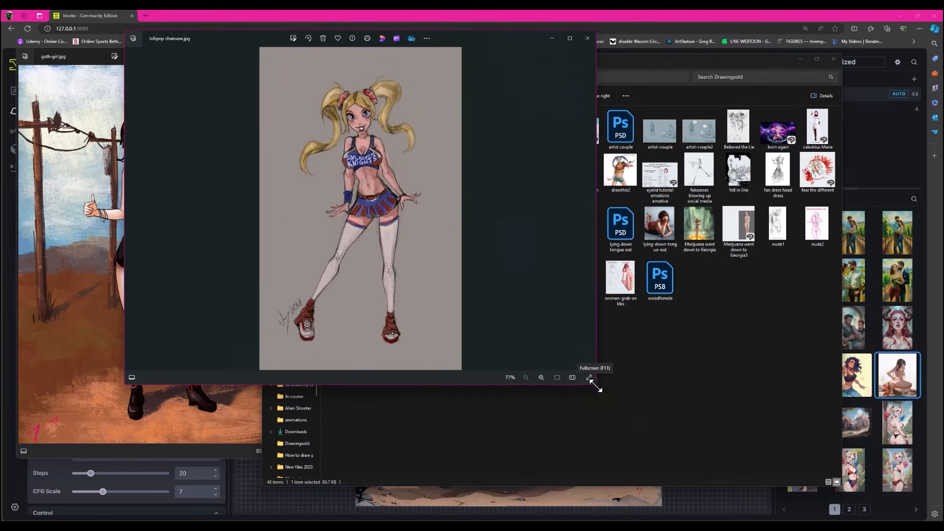
left_click_drag(596, 385, 740, 504)
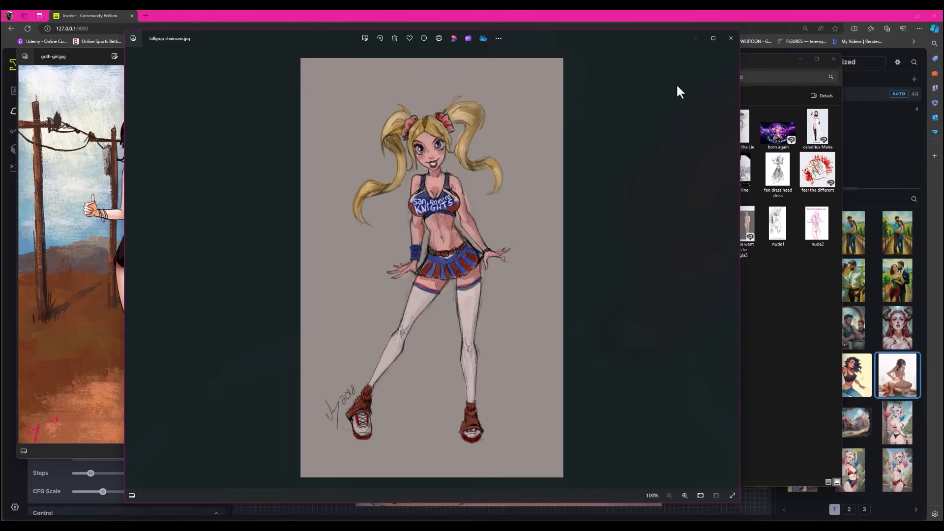
left_click(731, 38)
- View the painted version lollipop chainsaw2.jpg at full window size, examine it up close, and close it
double_click(584, 229)
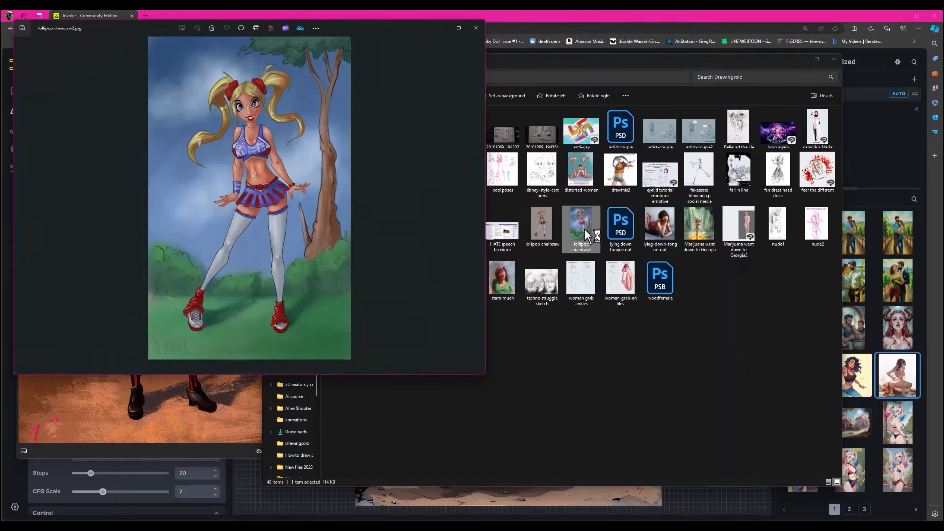
left_click(460, 28)
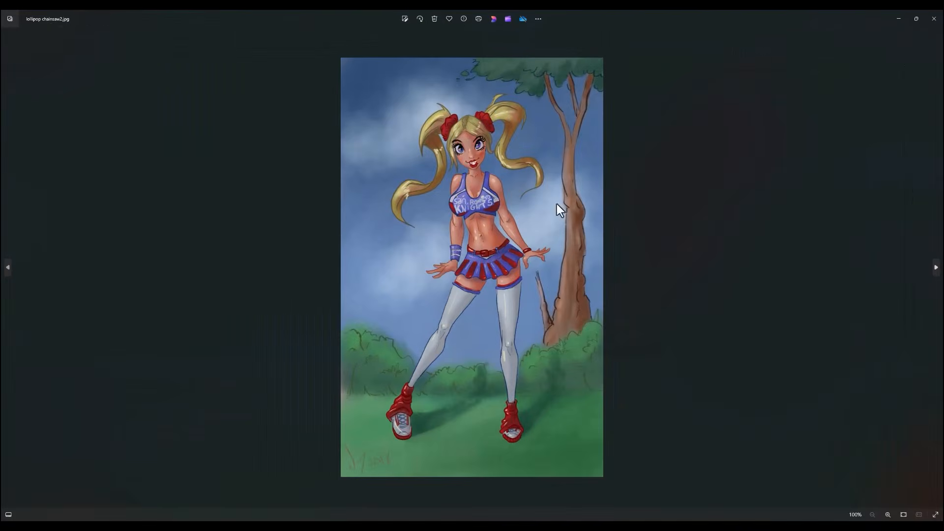
scroll(557, 202, "up", 1)
scroll(605, 204, "down", 1)
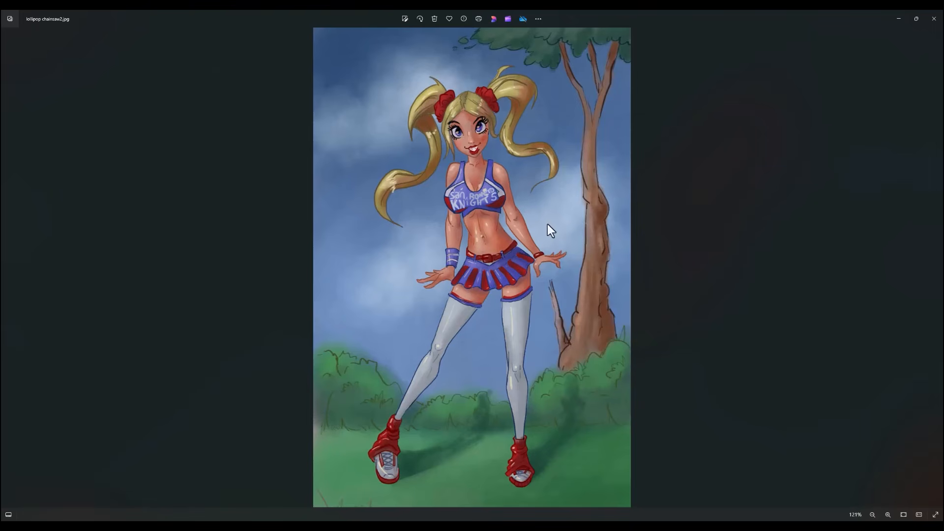
left_click(934, 19)
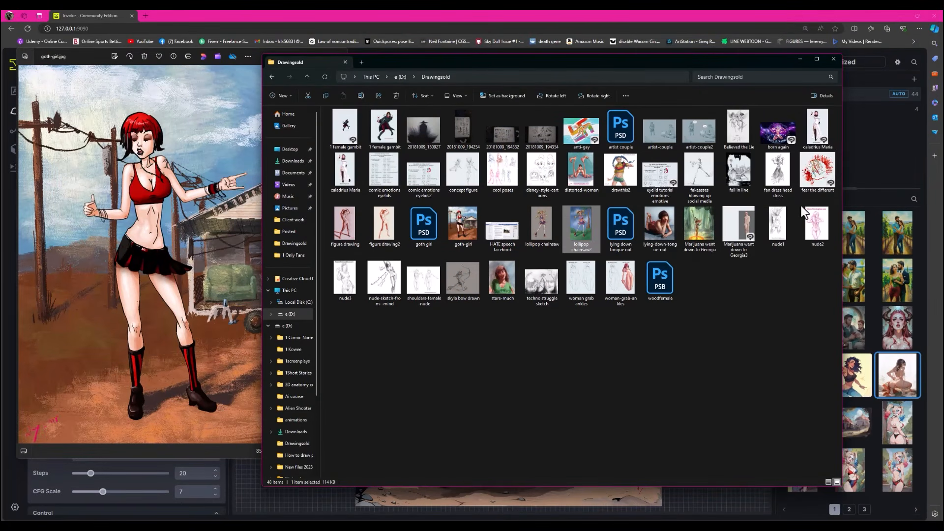
- View the caladrius Maria.jpg character drawing at full window size, examine its details, and close it
double_click(339, 165)
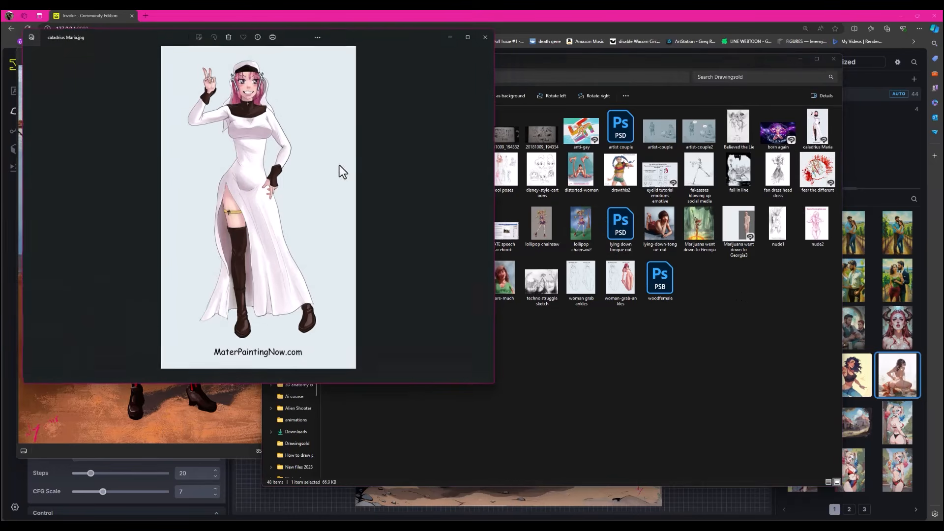
left_click(467, 37)
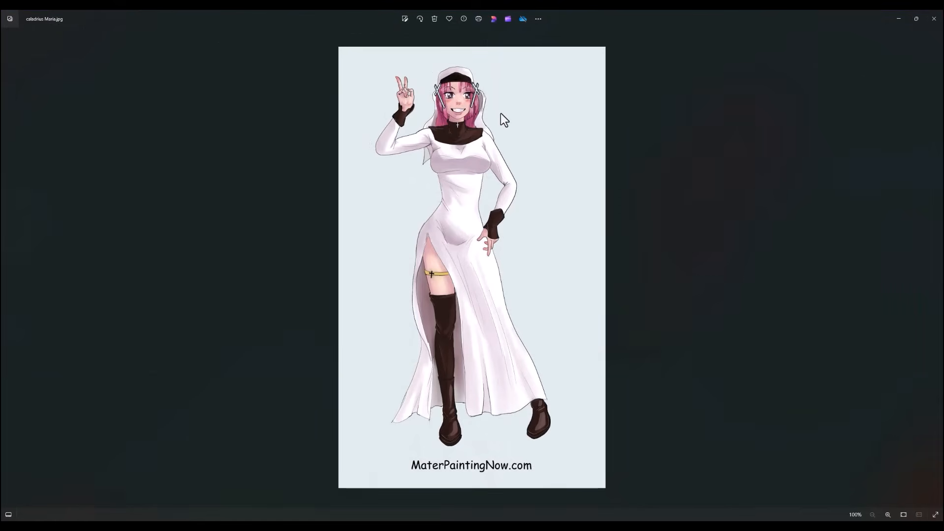
scroll(500, 114, "up", 5)
scroll(503, 122, "down", 5)
left_click(934, 19)
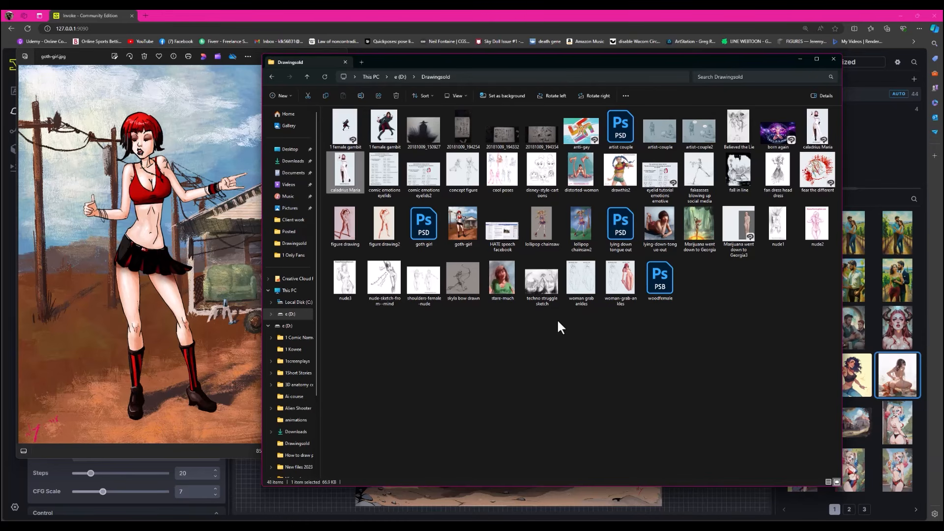
- View the 1 female gambit.jpg drawing at full window size and examine the figure and playing cards up close
double_click(378, 130)
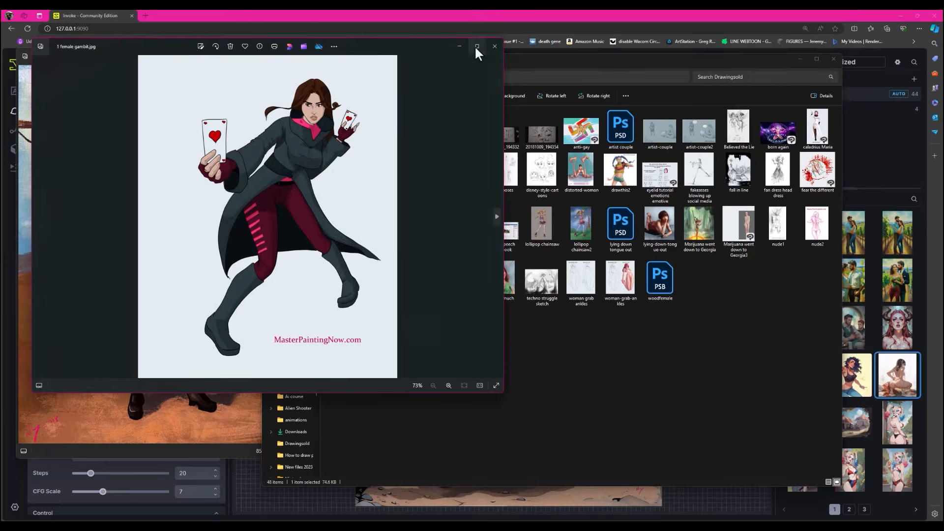
left_click(477, 47)
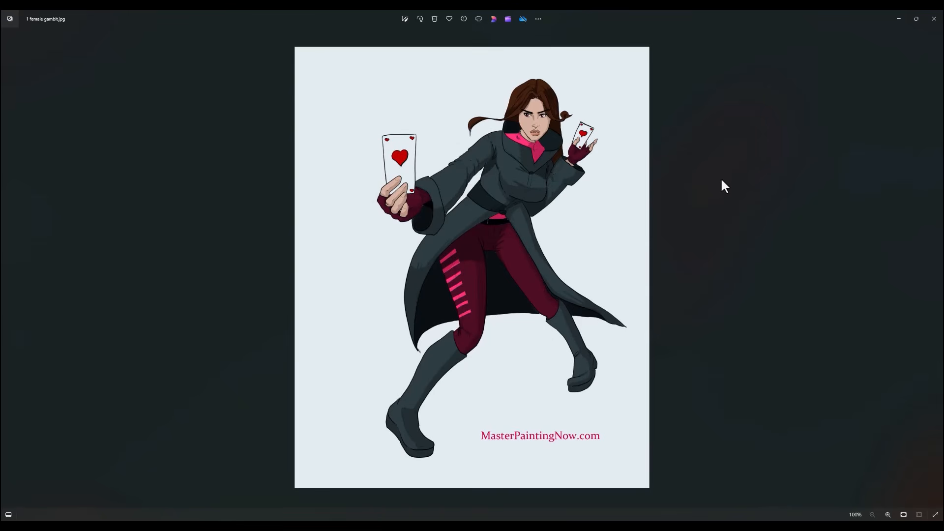
scroll(585, 193, "up", 3)
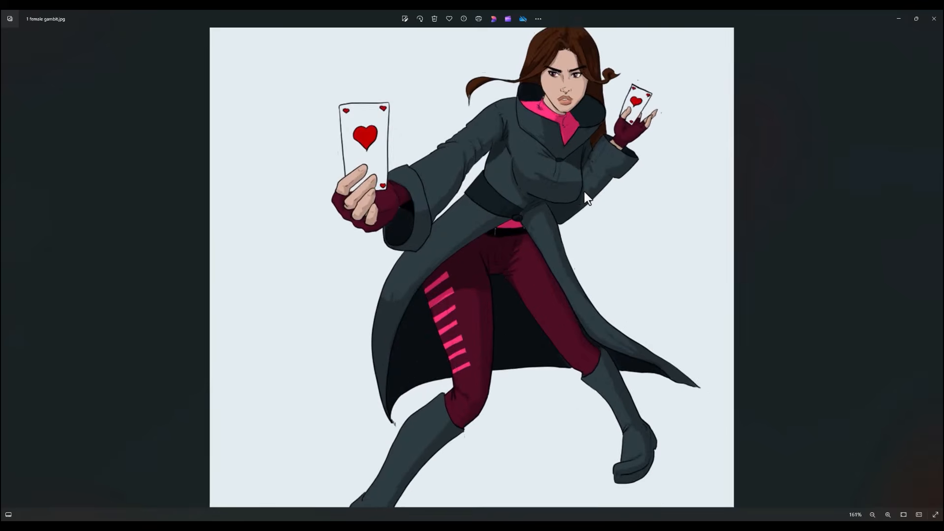
scroll(584, 192, "down", 3)
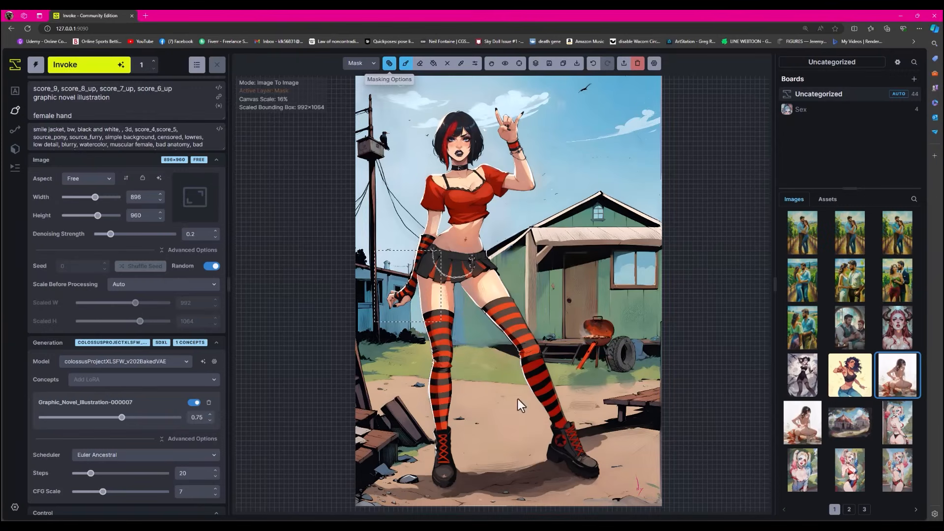
- Clear the Invoke canvas and upload the 1 female gambit drawing onto it
left_click(637, 63)
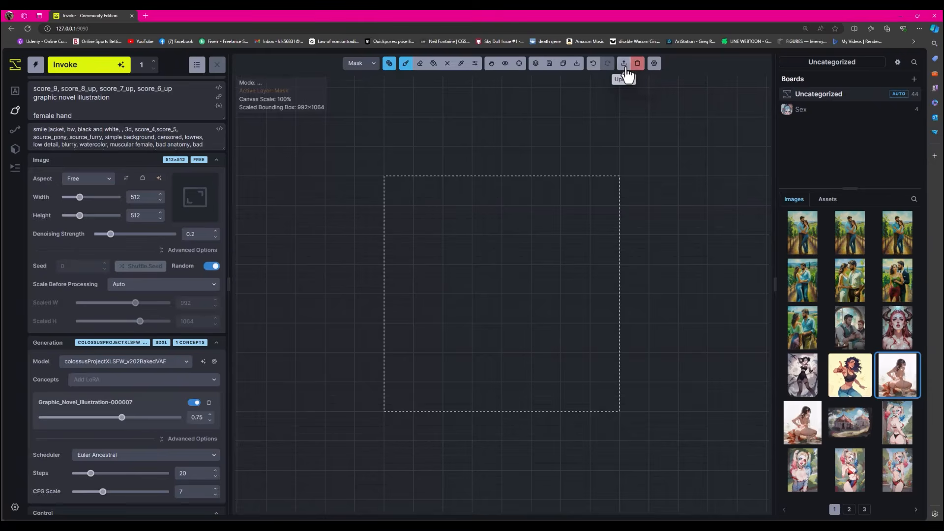
left_click(623, 62)
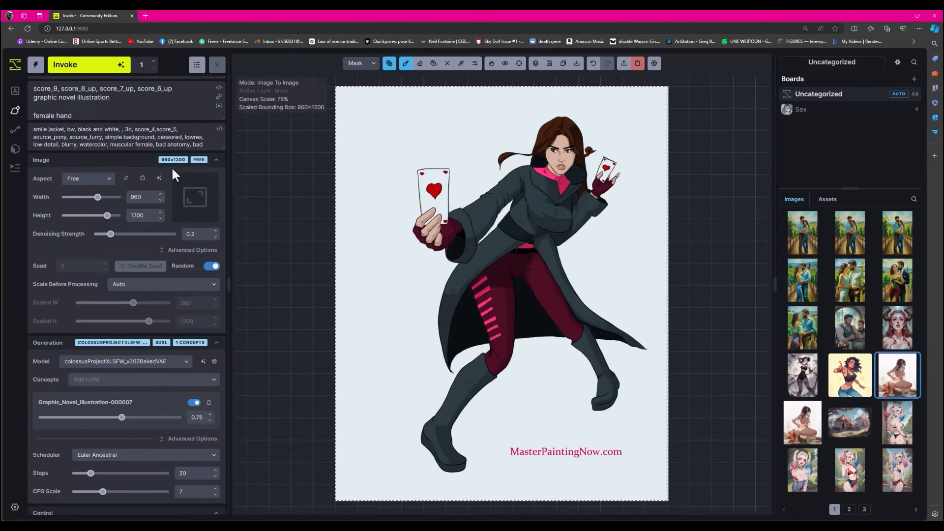
- Replace the prompt's last line with "female Gambit character design holding playing cards"
scroll(86, 110, "down", 1)
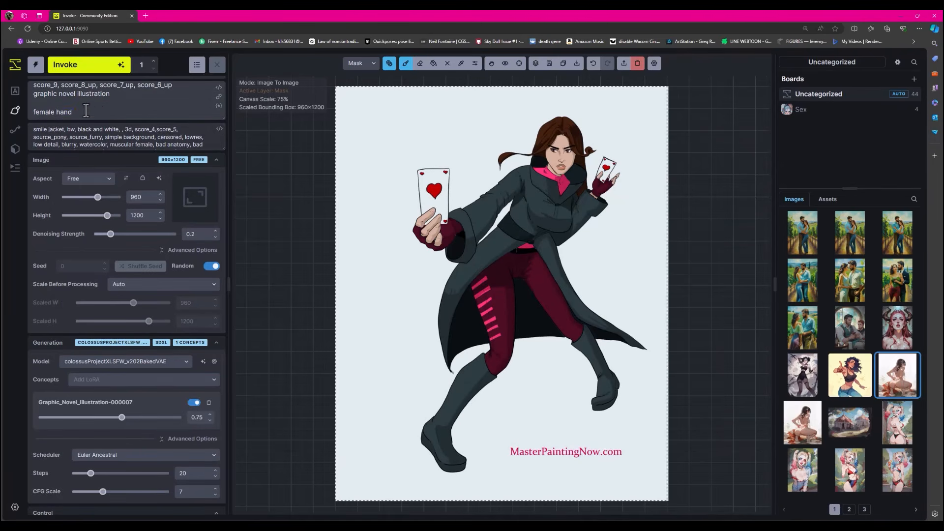
left_click_drag(86, 110, 27, 112)
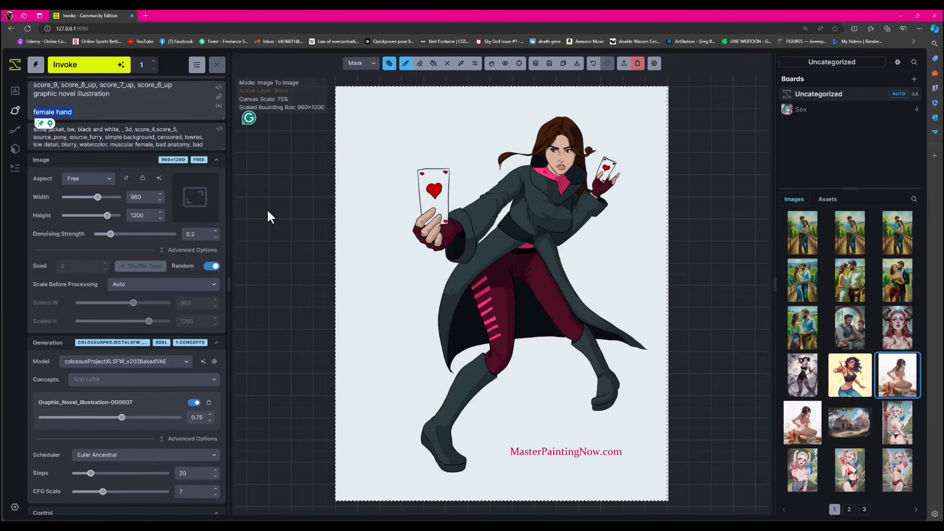
type("female")
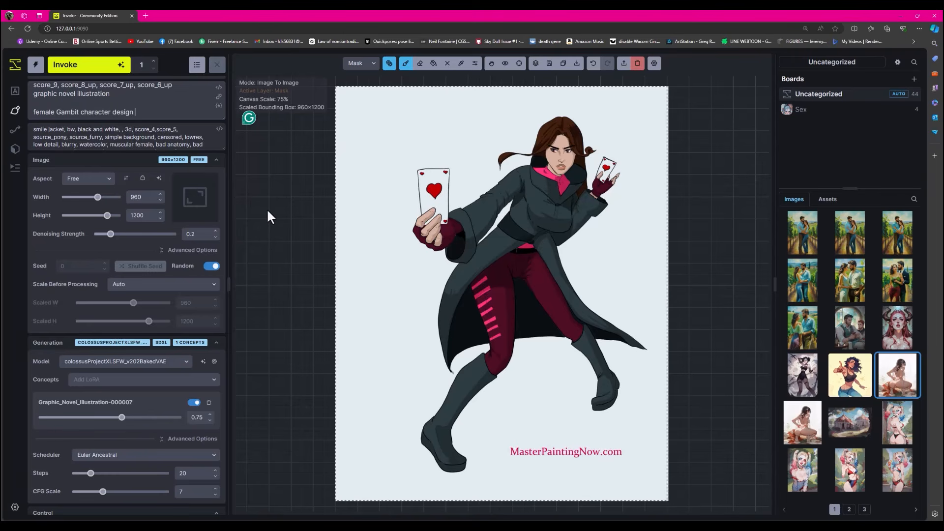
type("holding playing cards")
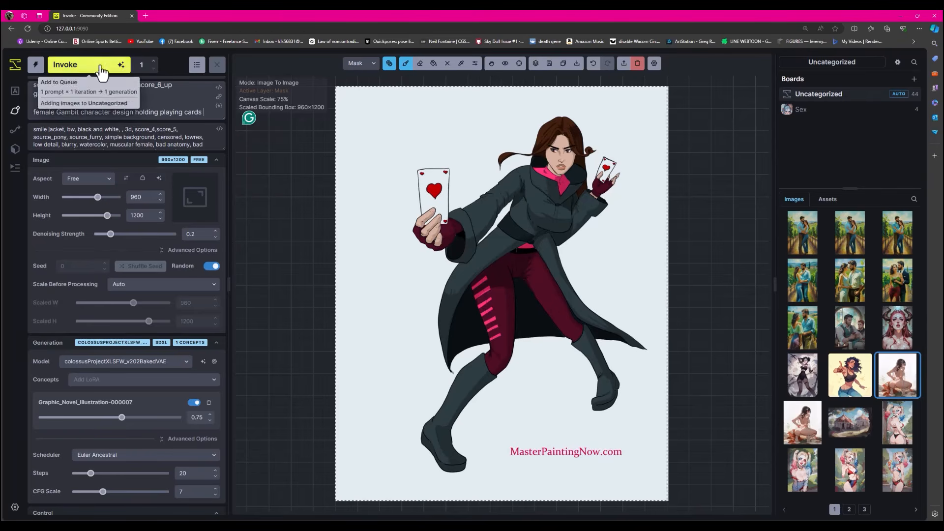
left_click(100, 69)
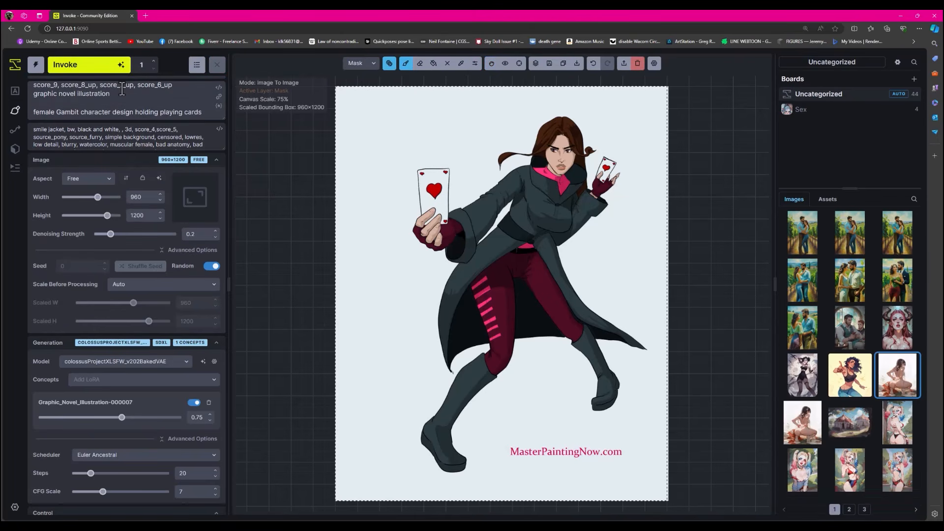
- Tighten the generation bounding box around the Gambit figure to 768×1088 and generate an image-to-image version
left_click(491, 63)
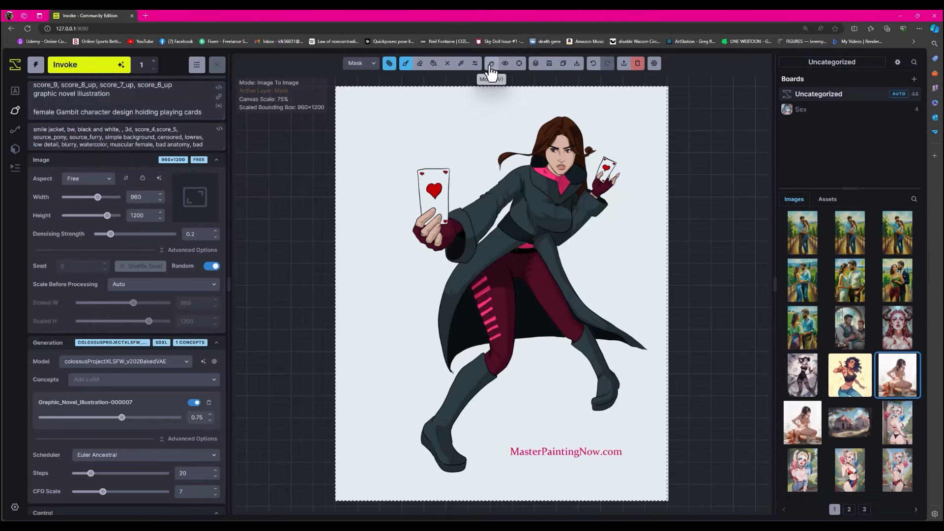
left_click_drag(337, 296, 402, 297)
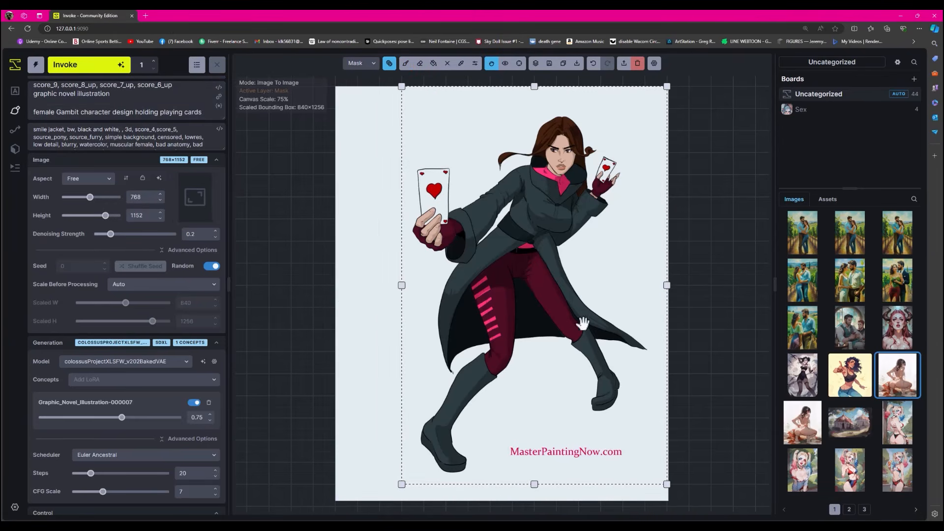
left_click_drag(534, 88, 526, 105)
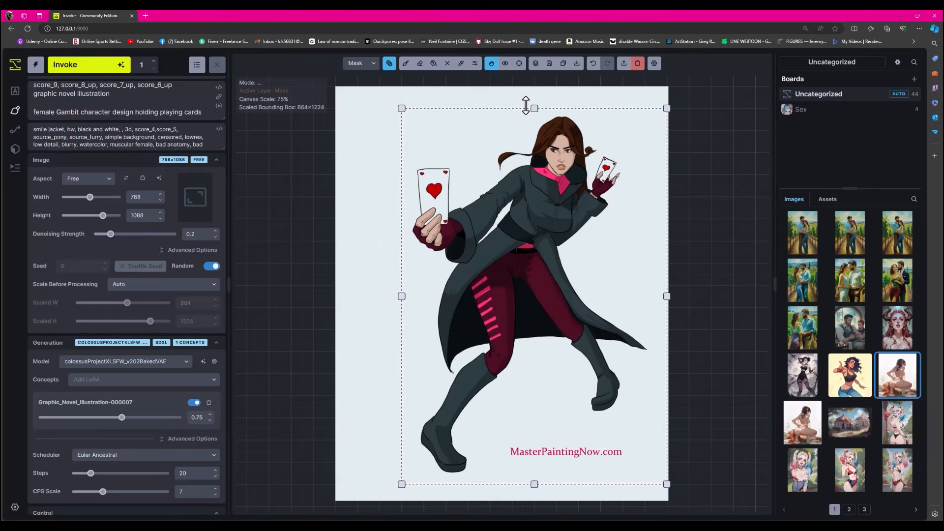
left_click(99, 73)
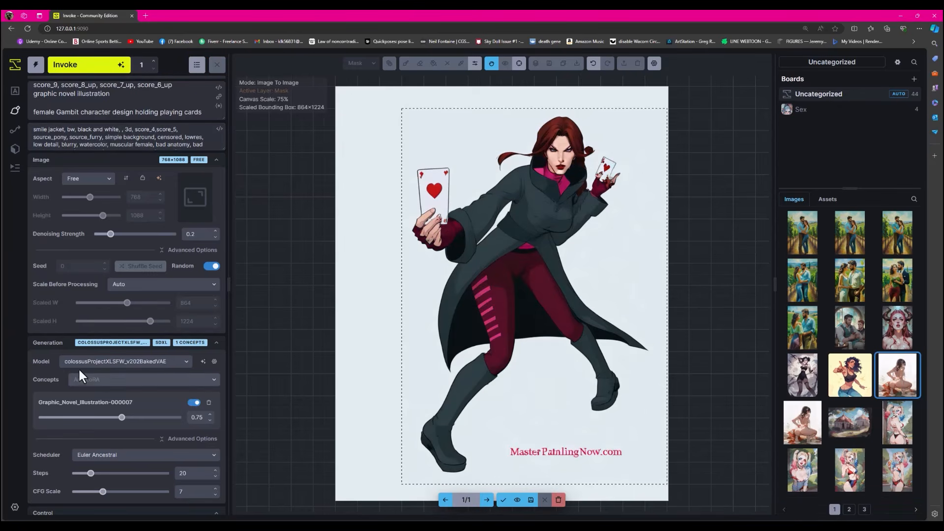
- Examine the generated Gambit version, checking the face, coat and card-holding hands up close and in the whole figure
scroll(592, 177, "up", 5)
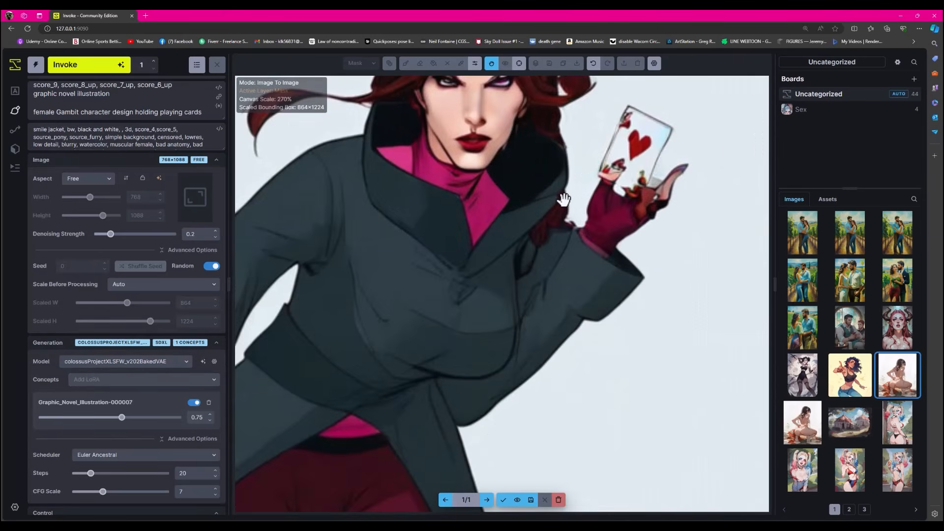
scroll(564, 199, "down", 2)
scroll(564, 199, "down", 4)
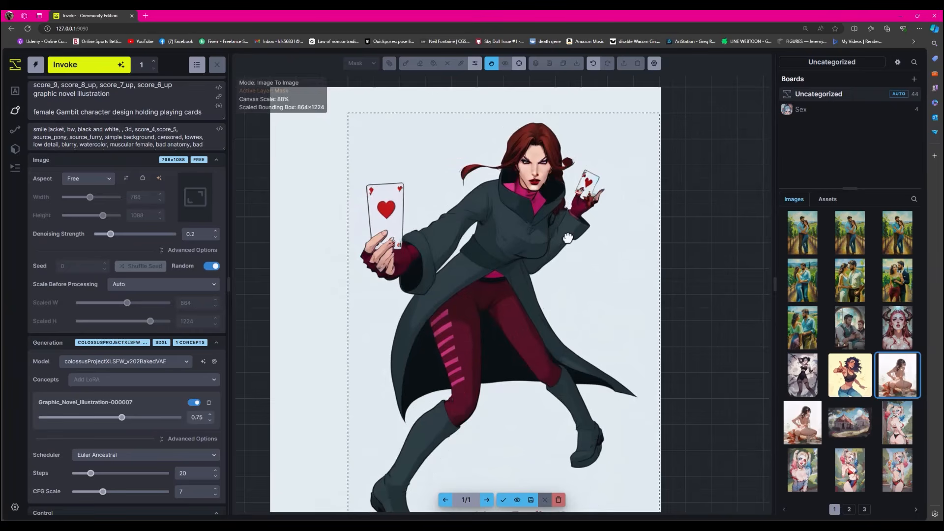
mouse_move(567, 238)
left_mouse_down()
mouse_move(575, 209)
mouse_move(560, 223)
left_mouse_up()
scroll(575, 209, "down", 3)
scroll(568, 205, "up", 3)
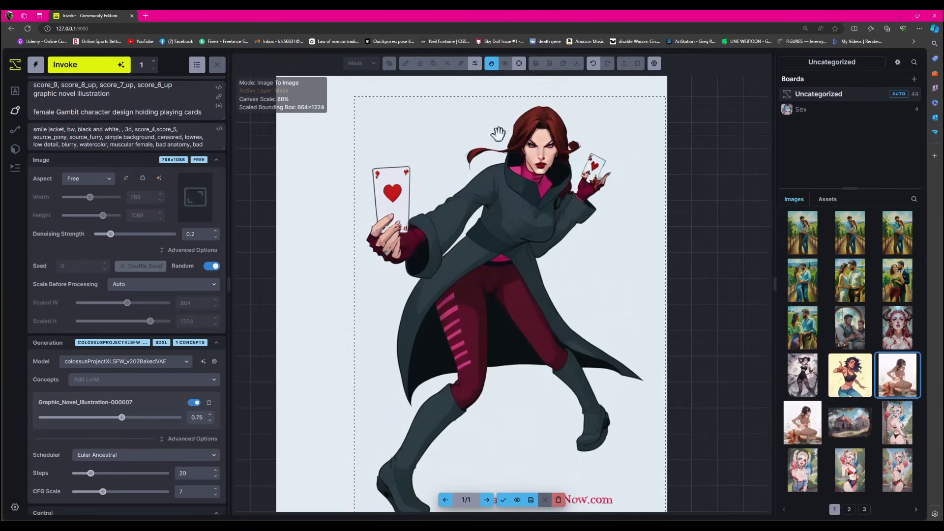
- Generate another Gambit version using the ponyDiffusionV6XL_v6StartWithThisOne model with the Concept Art Twilight Style LoRA added
scroll(530, 236, "down", 2)
left_click_drag(547, 251, 541, 240)
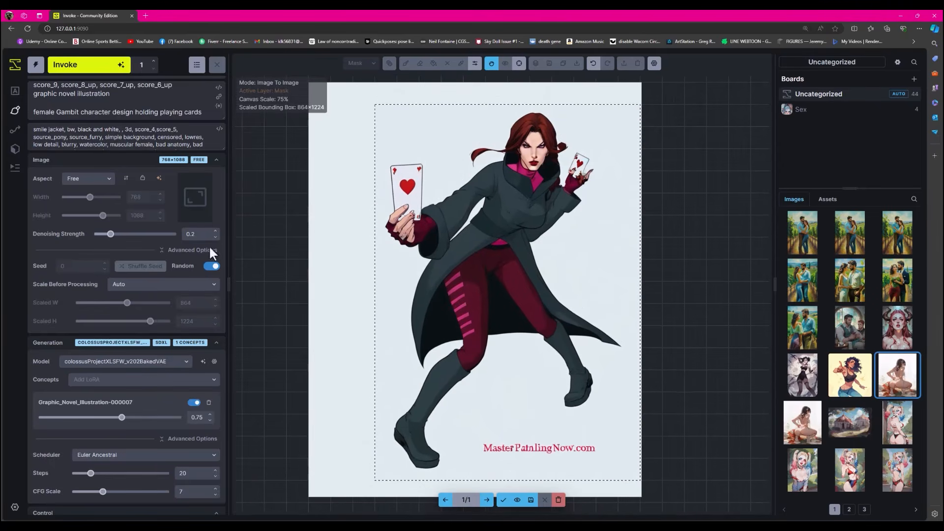
left_click(183, 361)
left_click(133, 400)
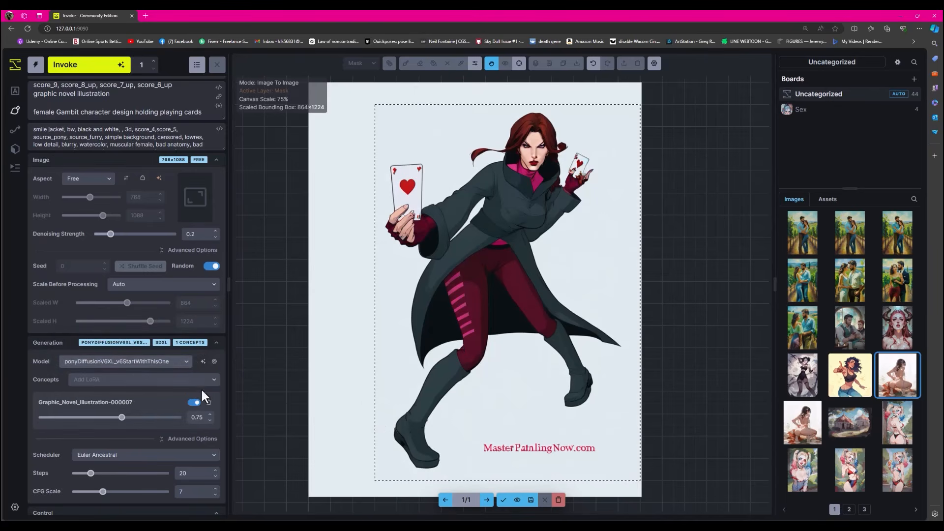
left_click(214, 384)
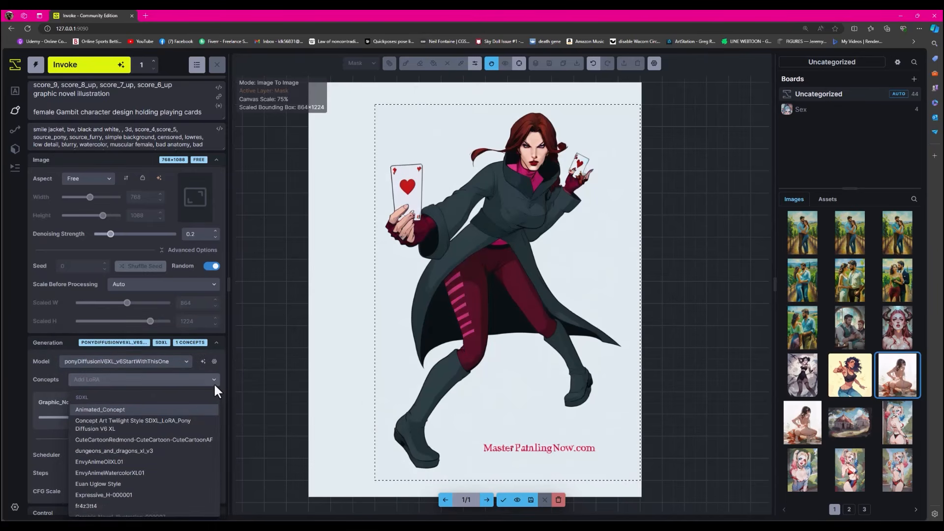
left_click(165, 423)
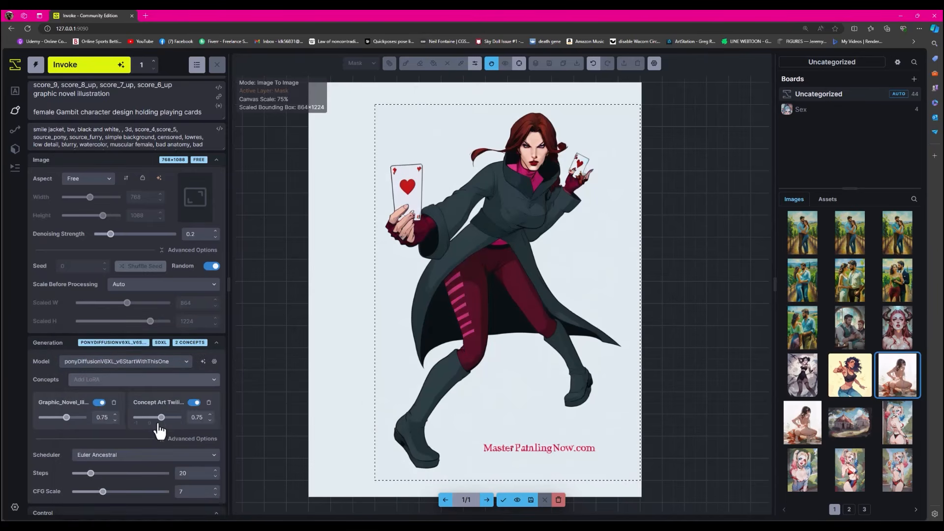
left_click(94, 74)
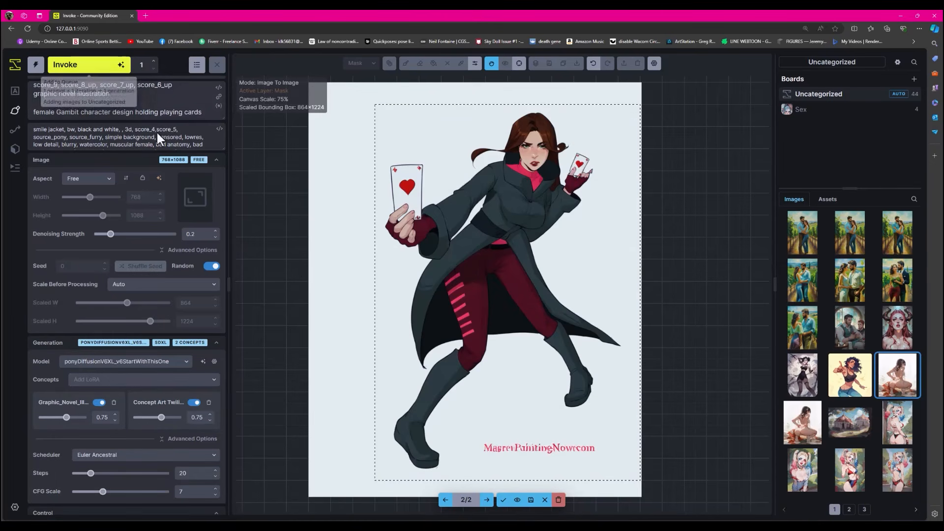
- Compare the new Gambit version with the original drawing, checking the face, coat and card-holding hands
scroll(552, 239, "up", 8)
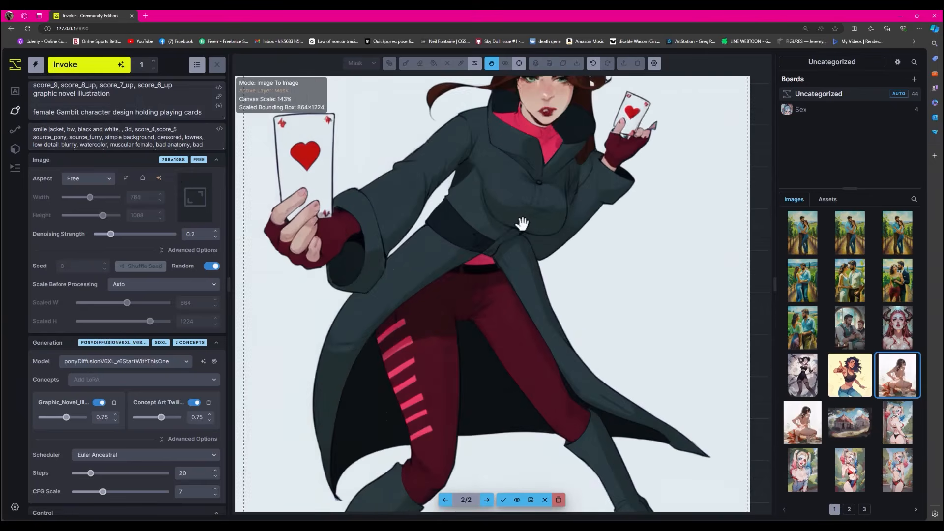
scroll(524, 224, "down", 3)
left_click_drag(582, 197, 554, 224)
scroll(573, 306, "down", 4)
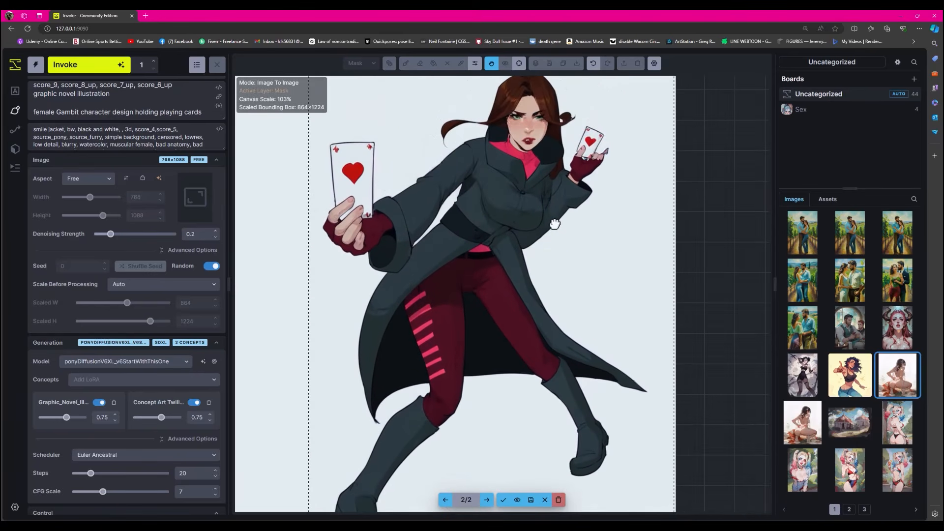
scroll(531, 250, "up", 3)
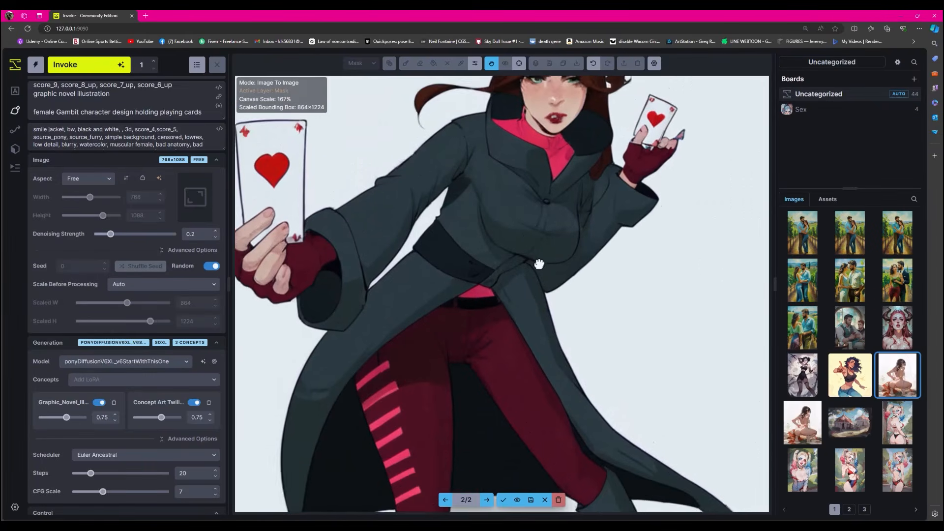
left_click(517, 501)
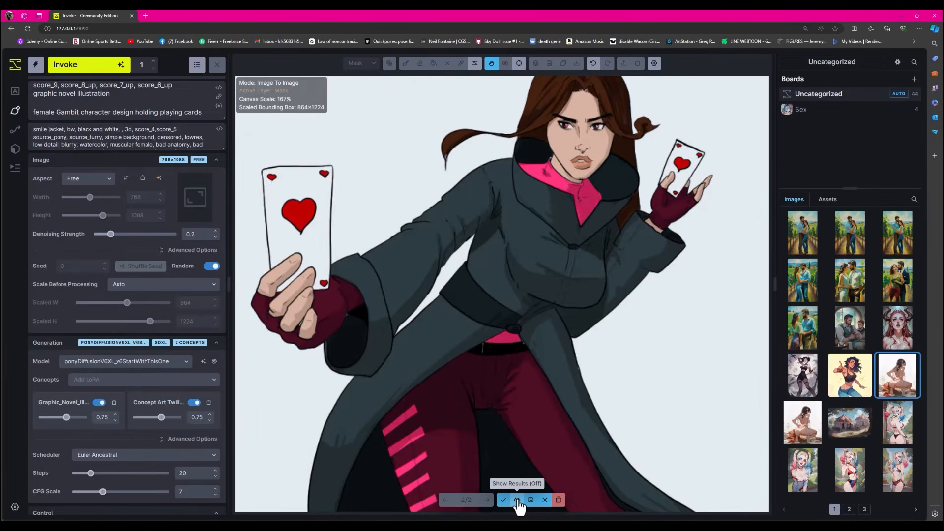
left_click(517, 502)
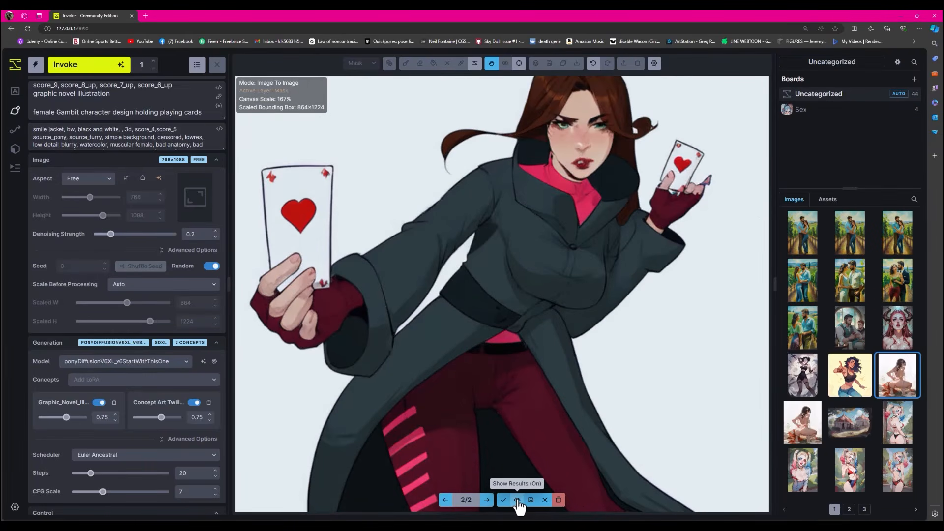
left_click(518, 502)
left_click(517, 501)
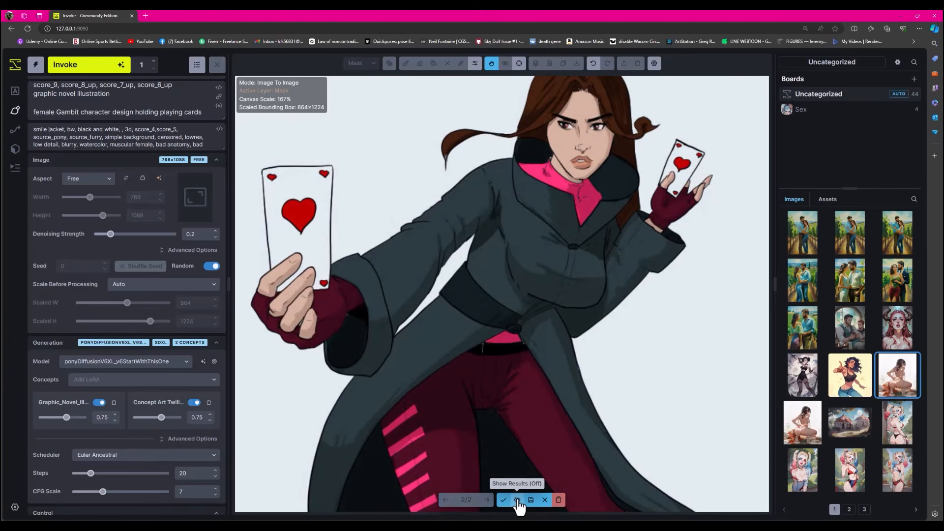
left_click(518, 502)
- Accept the second generated Gambit version and save the canvas to the gallery
scroll(555, 253, "down", 8)
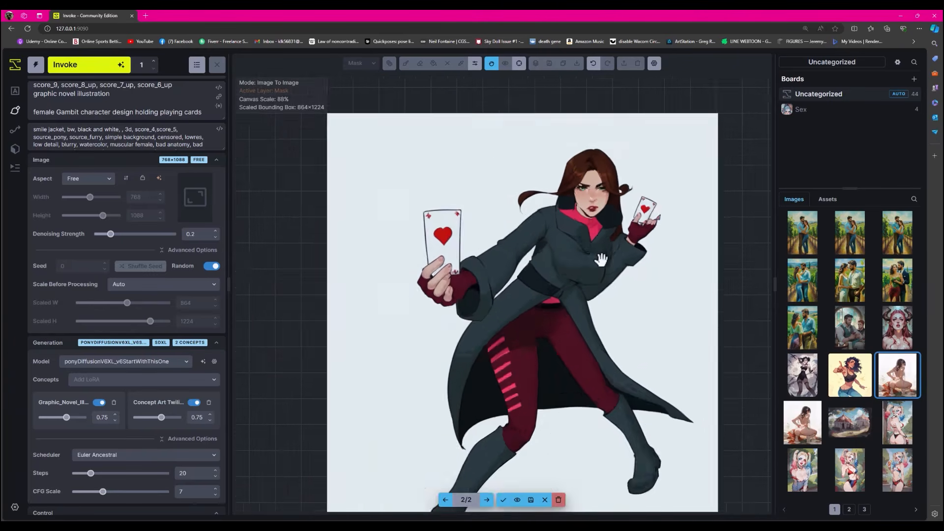
left_click_drag(555, 244, 506, 189)
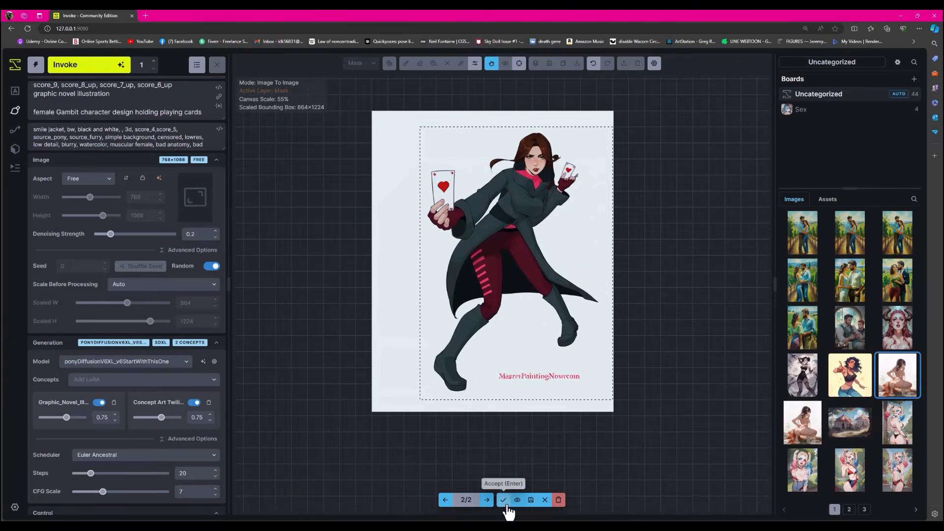
left_click(503, 499)
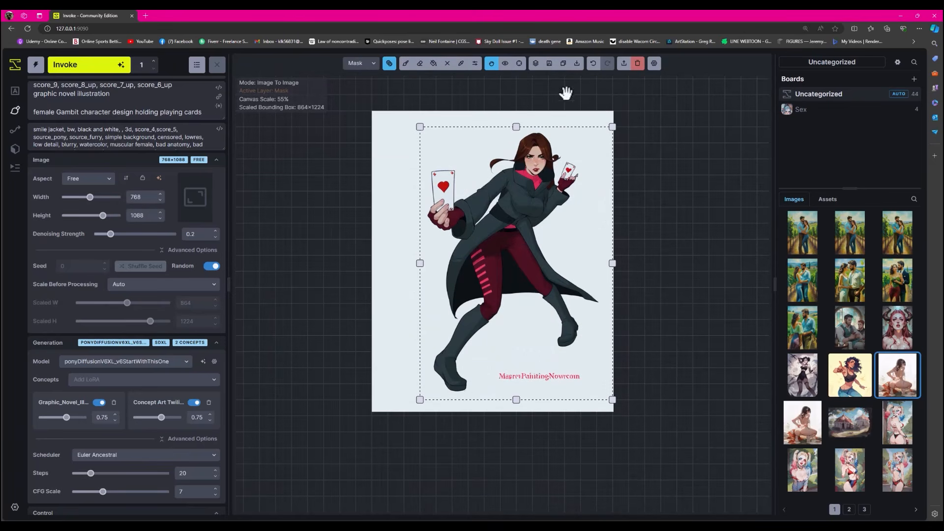
left_click(549, 63)
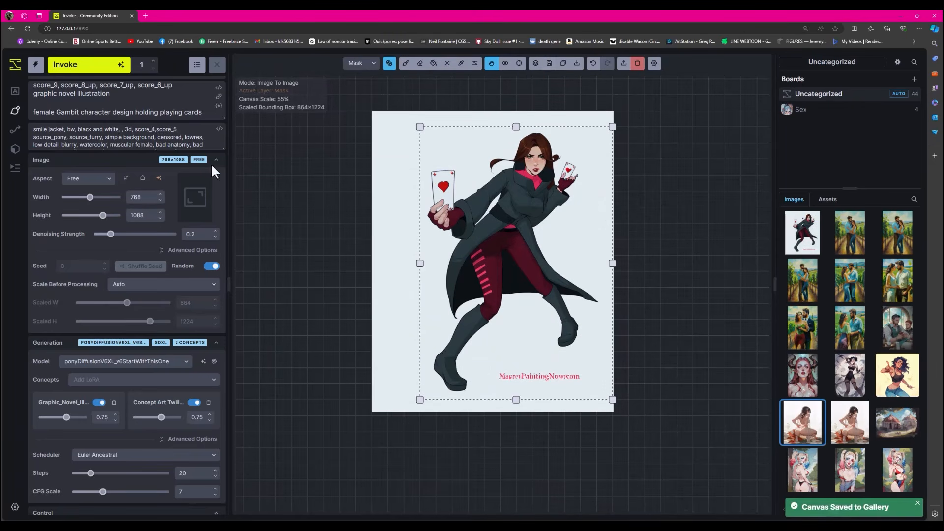
- Upscale the saved Gambit image with RealESRGAN x2 Plus and send the upscaled image to the Unified Canvas
left_click(15, 91)
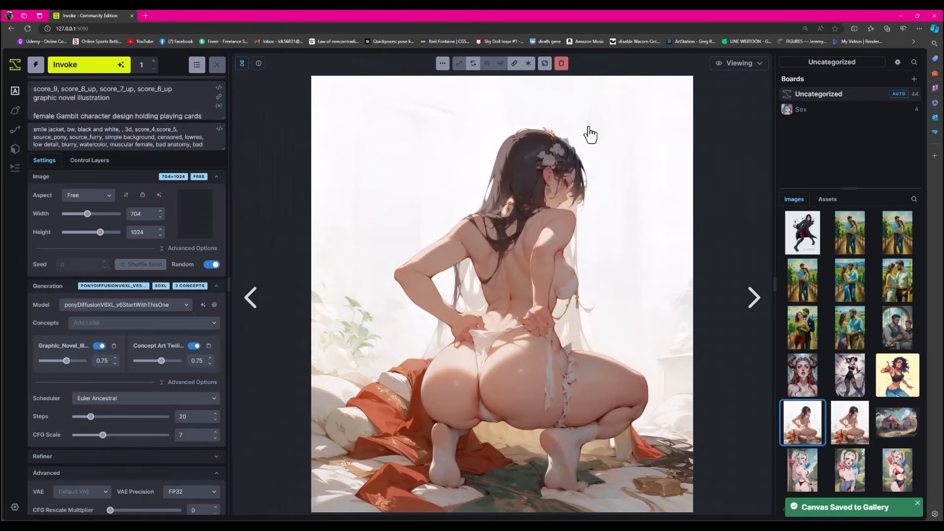
left_click(816, 225)
left_click(544, 63)
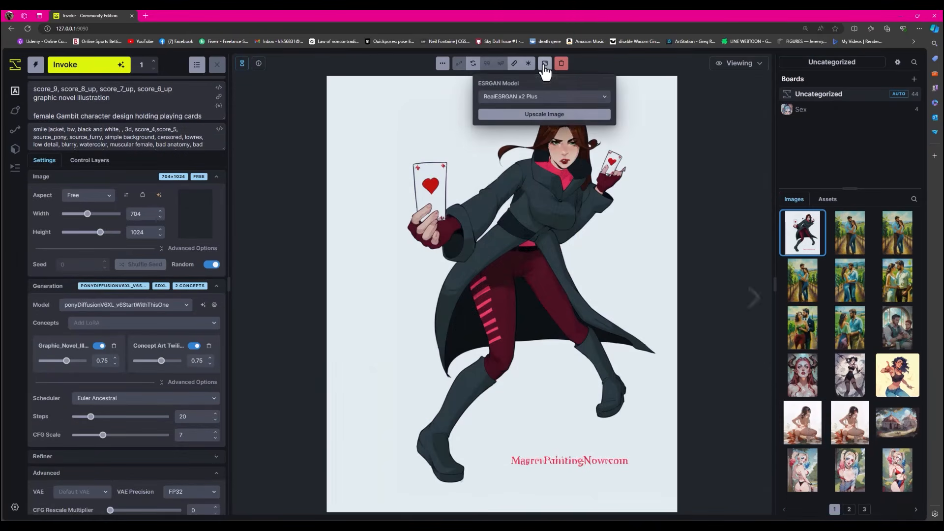
left_click(546, 115)
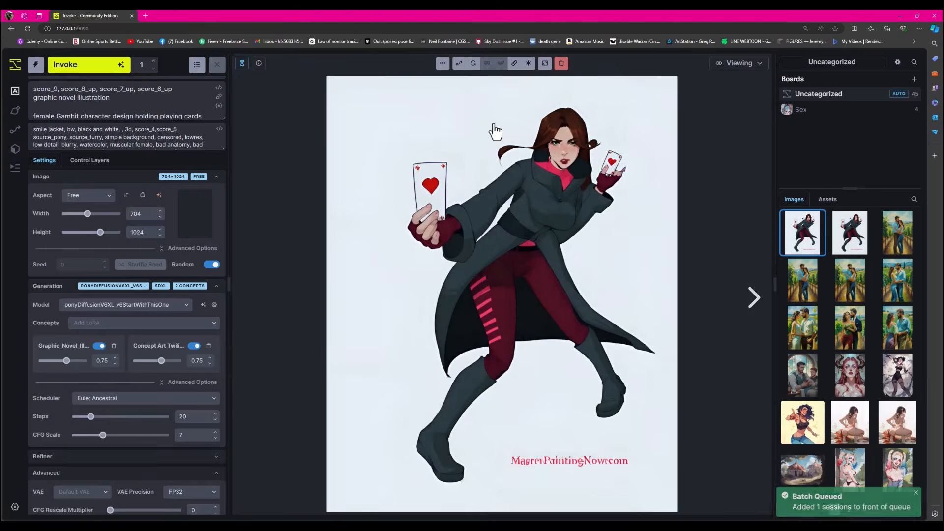
left_click(441, 65)
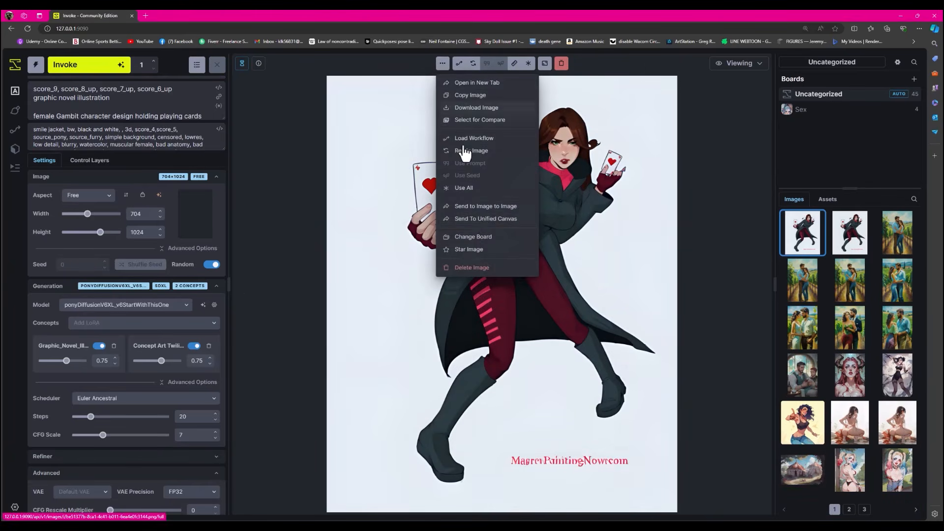
left_click(486, 219)
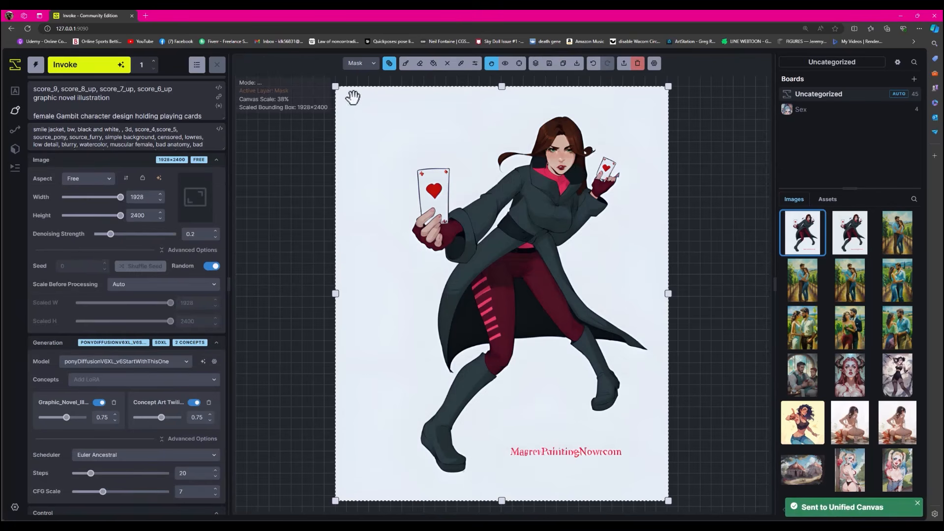
- Fit the generation bounding box to 768×1024 around Gambit's head, upper body and raised hand
left_click_drag(337, 88, 491, 108)
left_click_drag(668, 493, 630, 276)
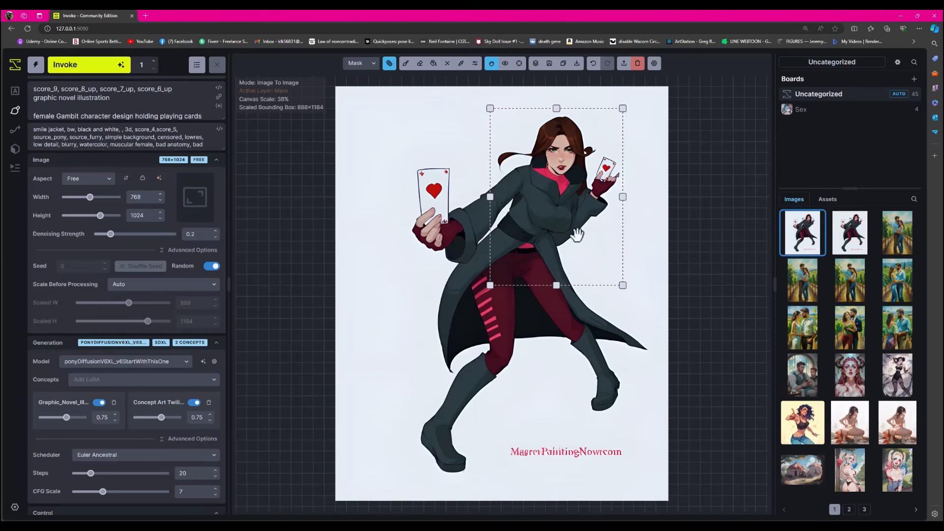
left_click_drag(488, 186, 488, 174)
- Mask Gambit's head, collar and raised card hand and inpaint them with denoising strength 0.35
left_click(406, 63)
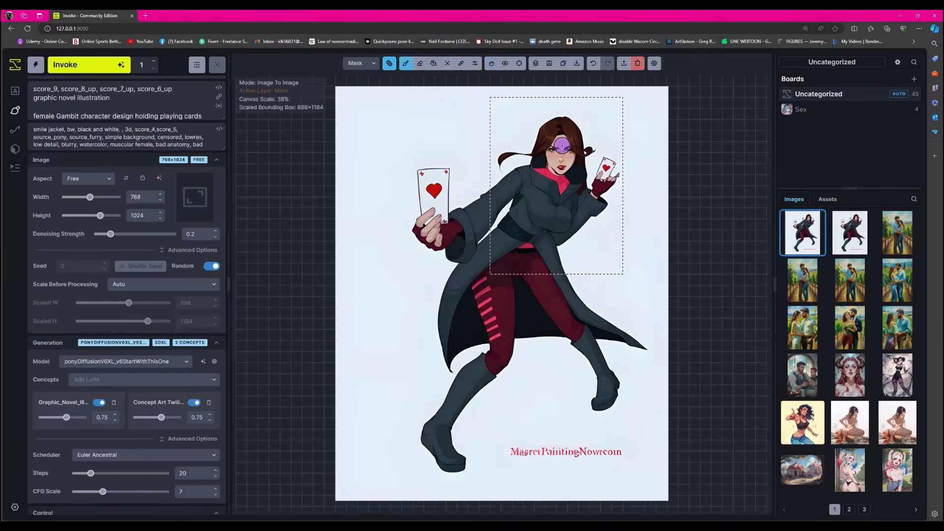
mouse_move(562, 146)
left_mouse_down()
mouse_move(502, 161)
mouse_move(566, 118)
mouse_move(536, 163)
mouse_move(531, 154)
mouse_move(541, 197)
mouse_move(566, 195)
mouse_move(570, 165)
mouse_move(597, 185)
mouse_move(604, 172)
mouse_move(593, 202)
left_mouse_up()
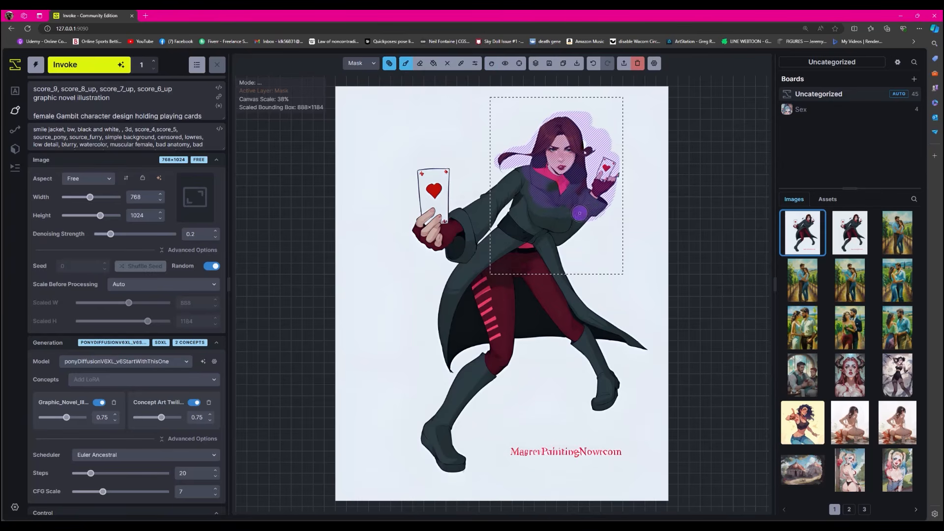
left_click(215, 231)
left_click(88, 64)
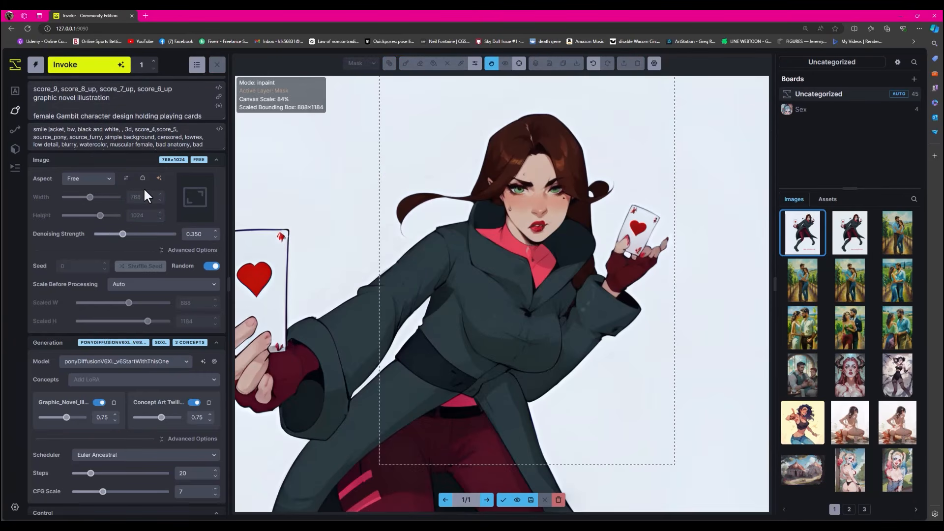
- Compare the inpainted head, coat and raised card hand with the image before inpainting
left_click(517, 500)
left_click(517, 500)
left_click(517, 499)
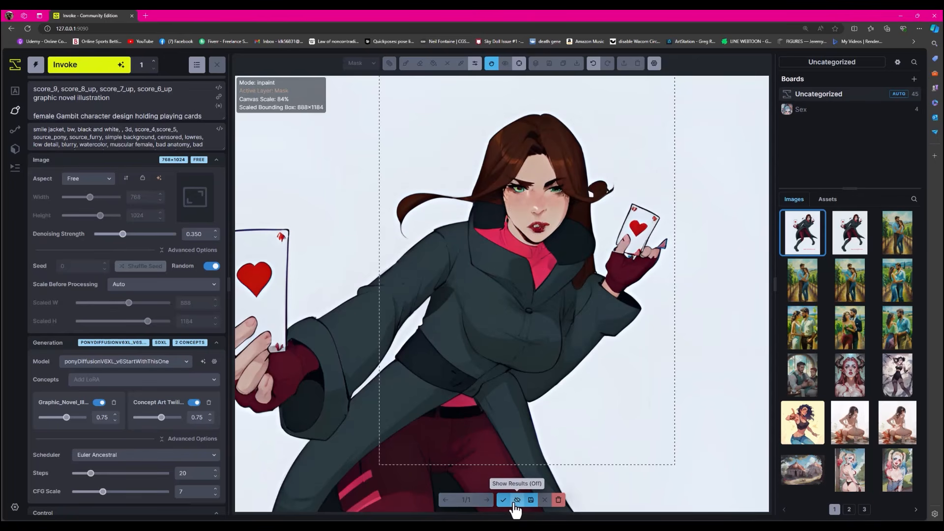
left_click(517, 499)
left_click(517, 500)
left_click(517, 499)
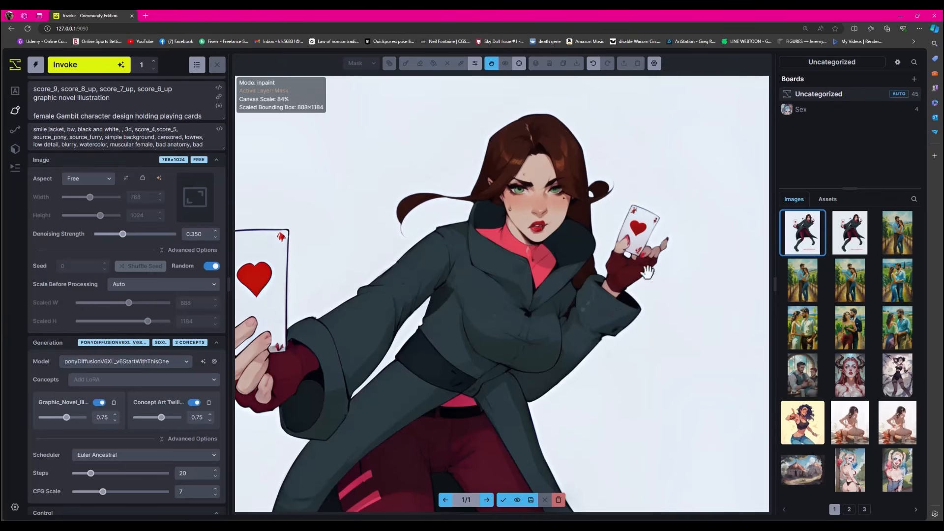
scroll(563, 345, "up", 4)
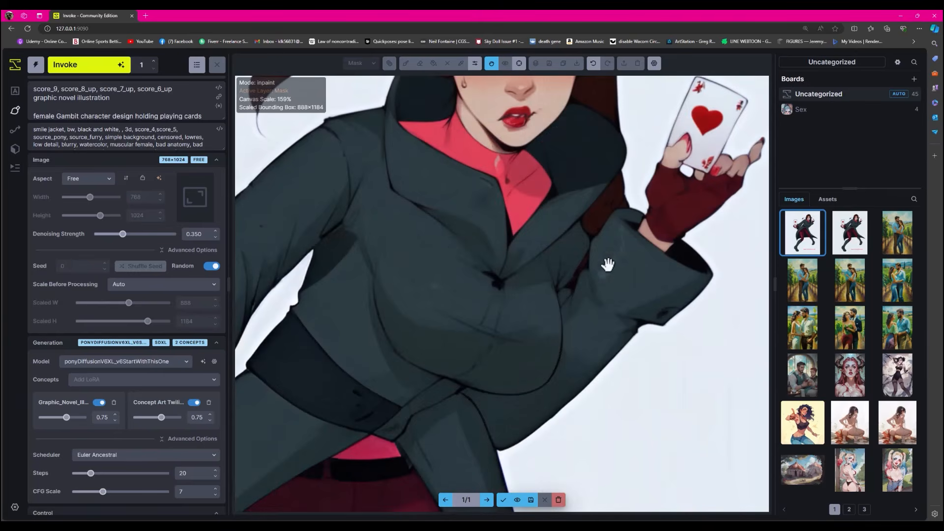
scroll(509, 317, "down", 4)
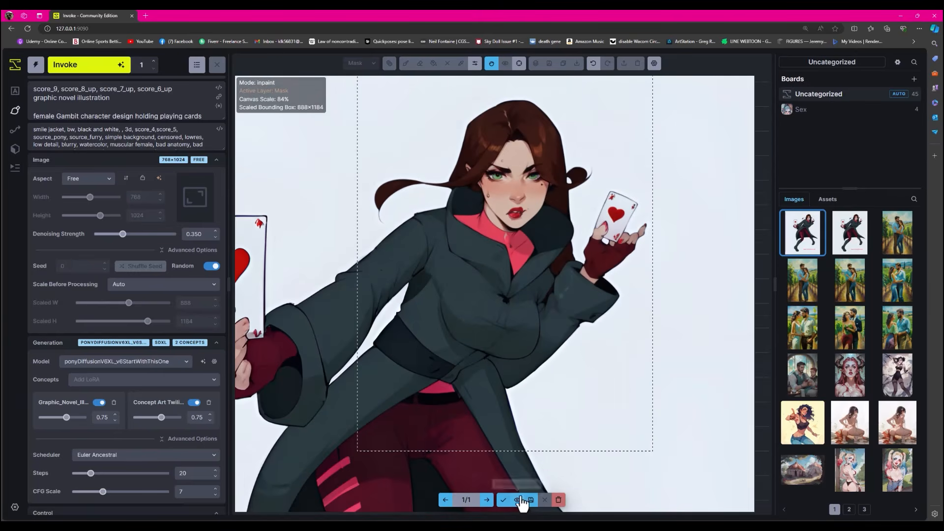
left_click(517, 500)
left_click(517, 500)
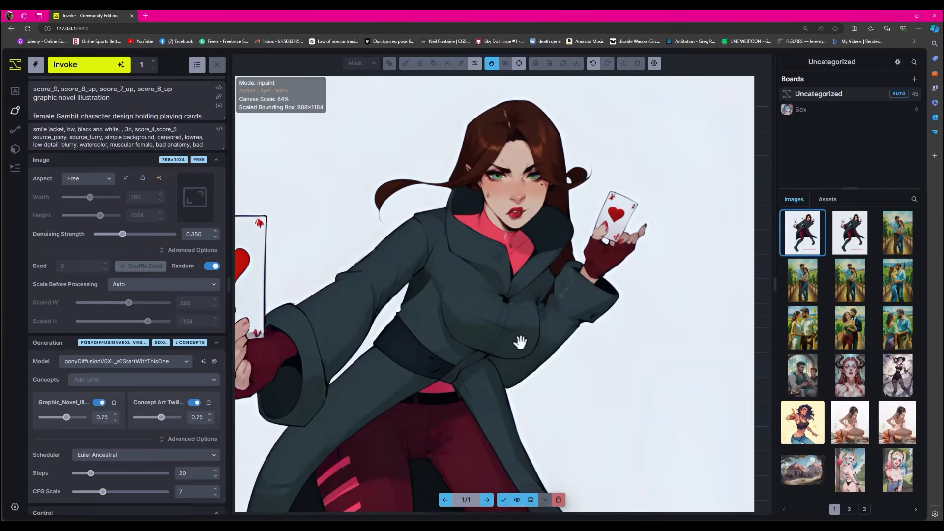
- Accept the inpainted upper body and move the bounding box over the outstretched arm and large card
scroll(549, 277, "down", 2)
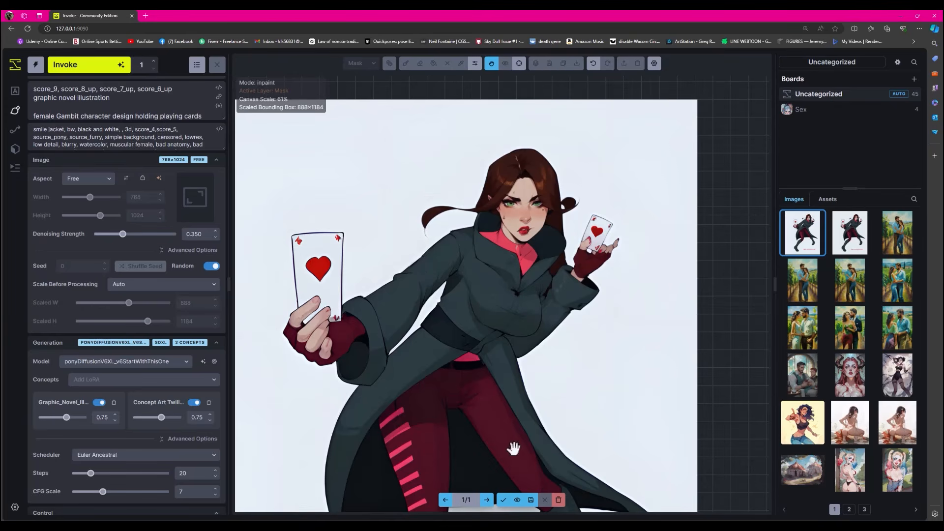
left_click(505, 500)
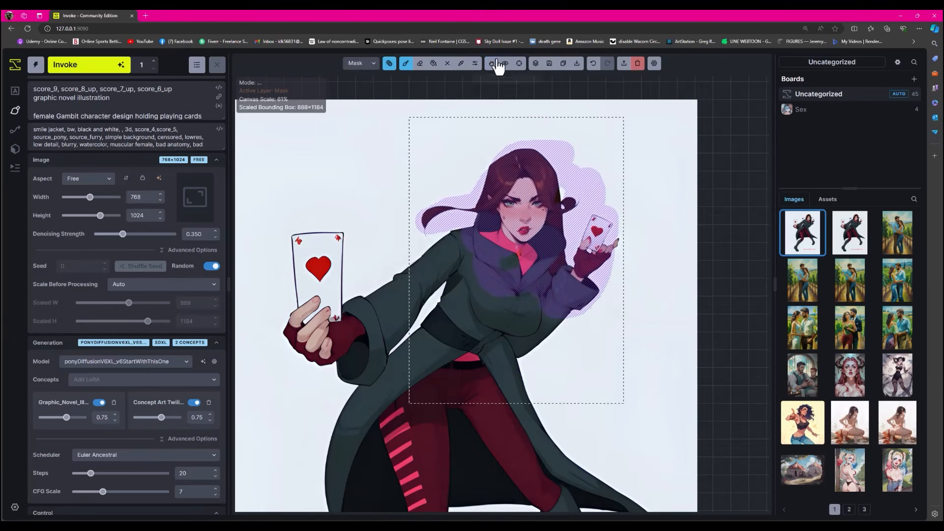
left_click_drag(541, 120, 400, 139)
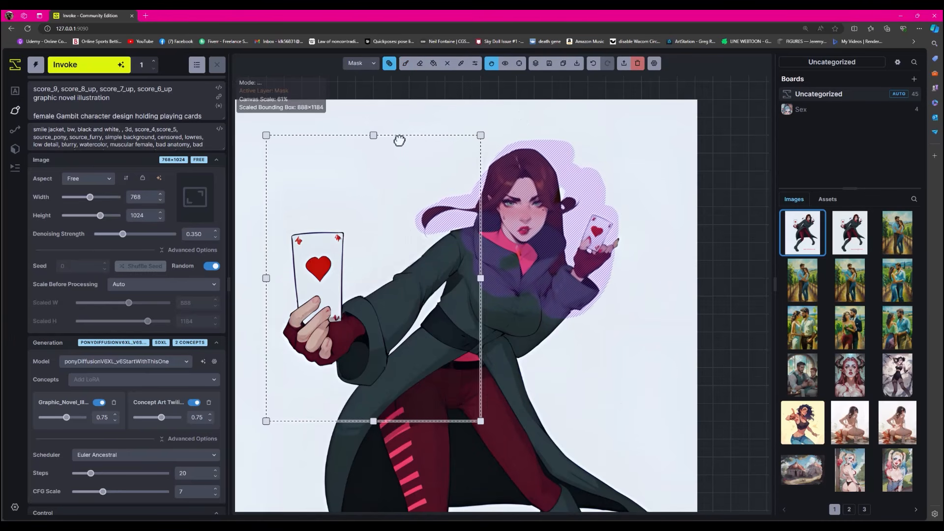
- Replace the old mask with one over the large card, its hand and the coat sleeve, and inpaint that area
left_click(406, 64)
left_click(389, 63)
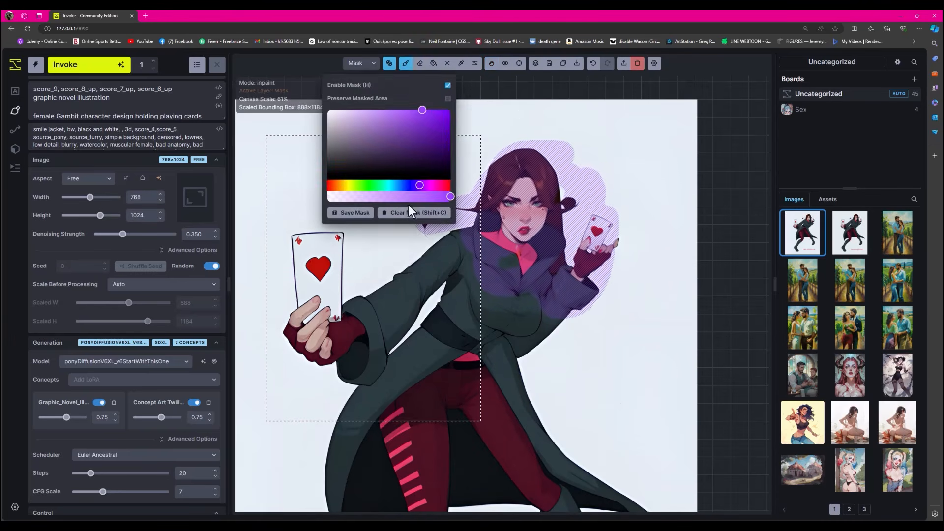
left_click(413, 212)
mouse_move(438, 239)
left_mouse_down()
mouse_move(358, 379)
mouse_move(320, 354)
mouse_move(354, 275)
mouse_move(301, 217)
mouse_move(302, 354)
mouse_move(311, 313)
left_mouse_up()
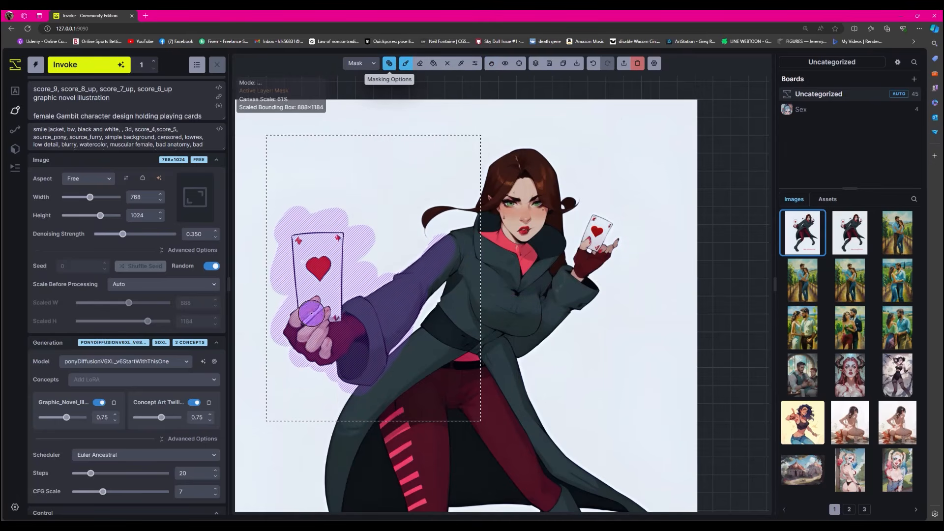
left_click(95, 70)
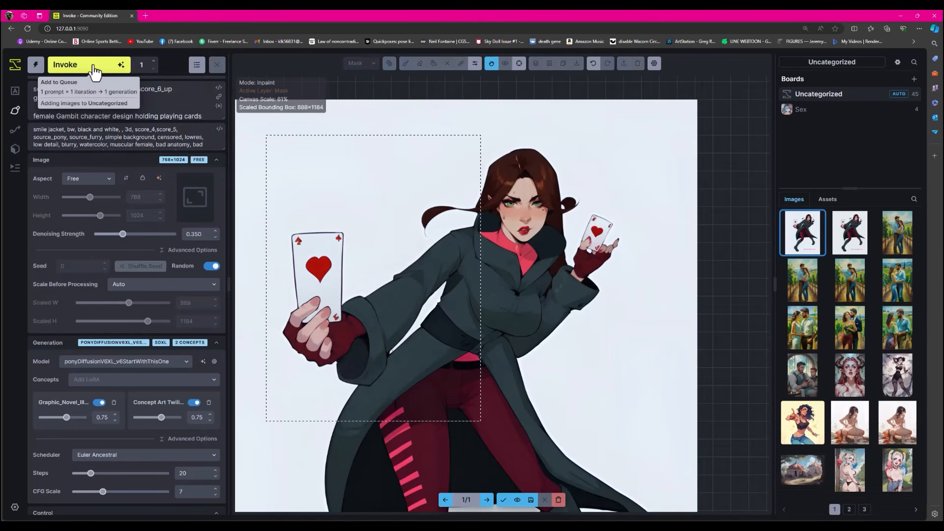
- Compare the inpainted large card, hand and coat sleeve with the image before inpainting
scroll(347, 339, "up", 4)
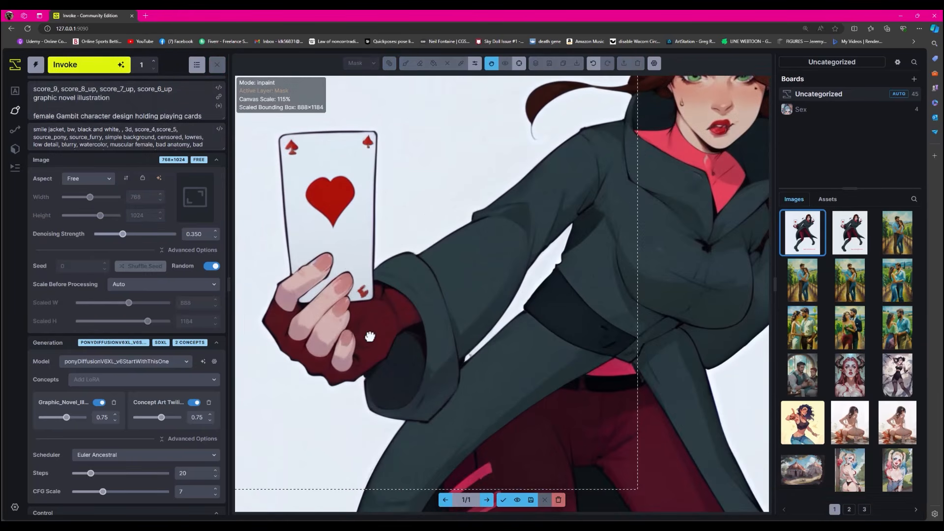
left_click(517, 500)
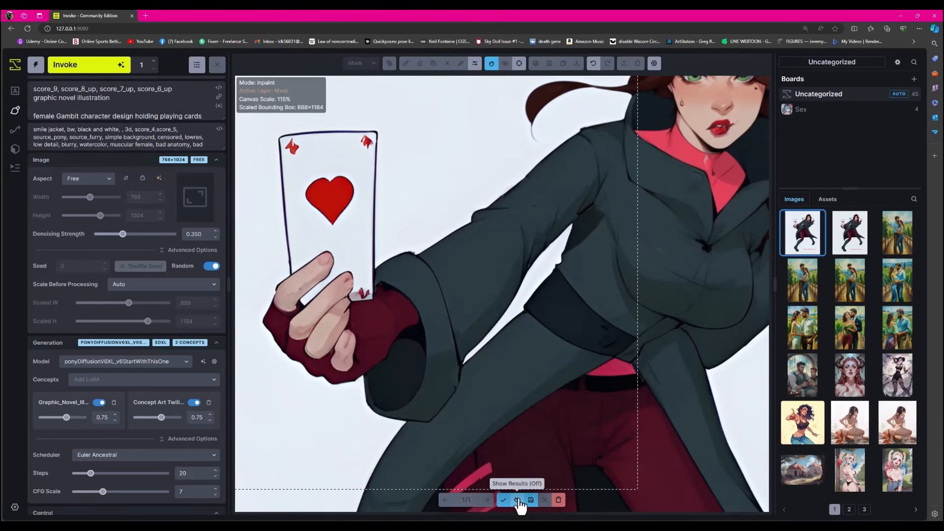
left_click(517, 500)
scroll(473, 347, "down", 6)
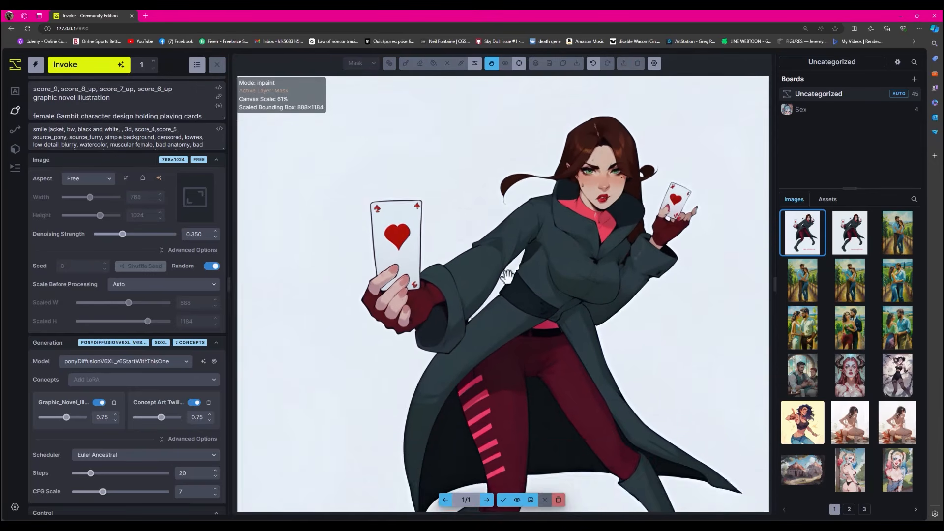
left_click_drag(467, 338, 481, 258)
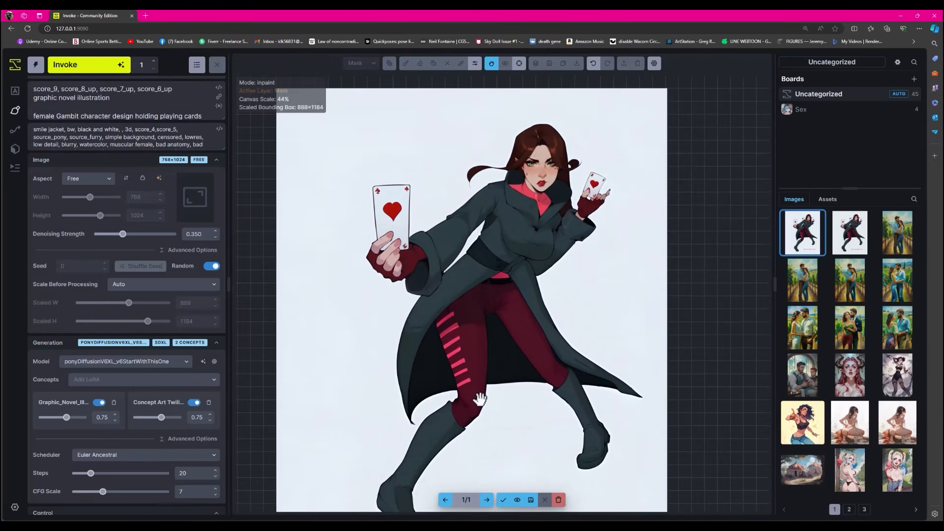
- Accept the inpainted card and sleeve and move the bounding box over Gambit's head, torso and raised card hand
left_click(502, 500)
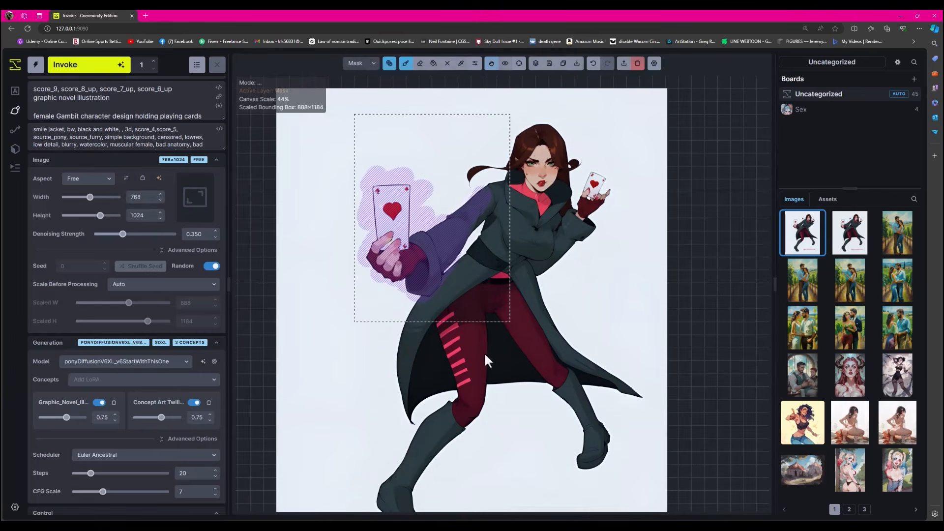
left_click(491, 63)
left_click_drag(460, 109, 561, 92)
scroll(561, 92, "up", 4)
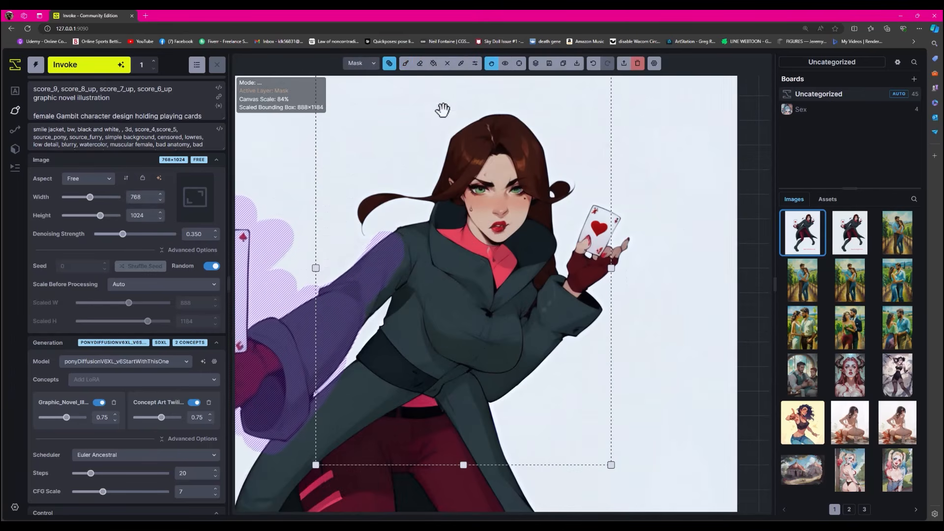
- Clear the old mask over the arm and card and paint a new mask over Gambit's face
left_click(389, 63)
left_click(418, 212)
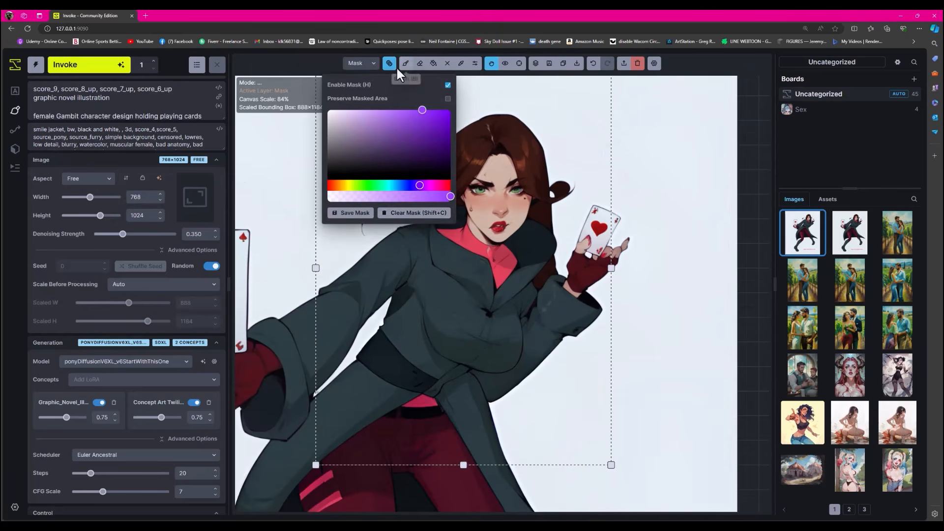
left_click(391, 64)
left_click(405, 63)
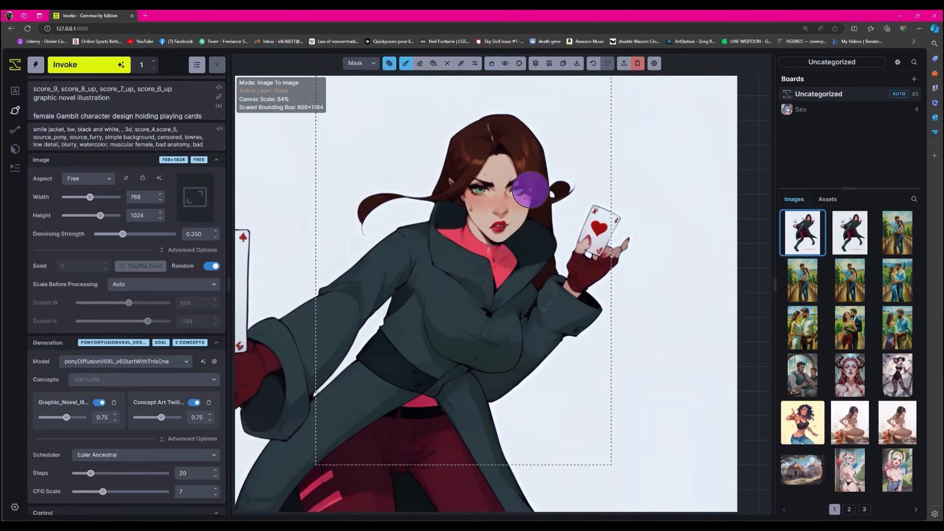
mouse_move(516, 184)
left_mouse_down()
mouse_move(479, 211)
mouse_move(494, 226)
left_mouse_up()
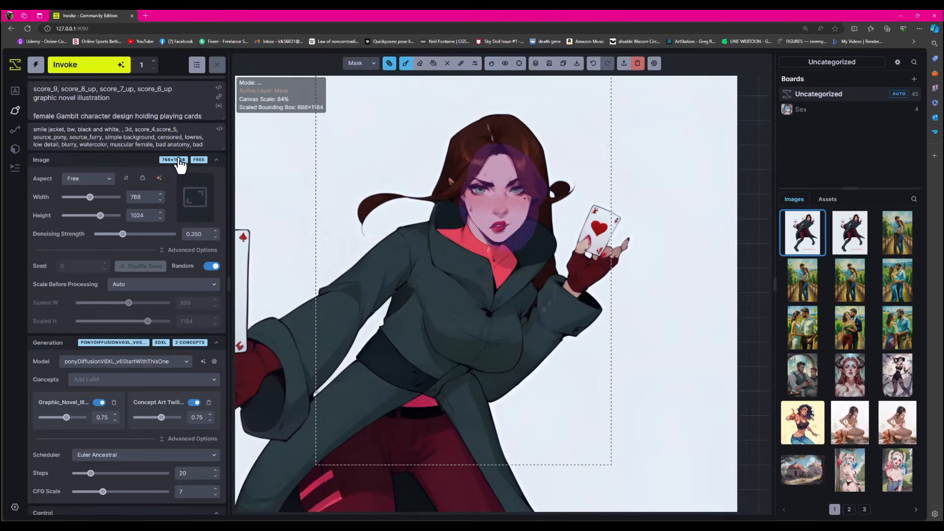
- Replace the prompt's character description with "sexy female" and inpaint the masked face
left_click_drag(222, 116, 23, 115)
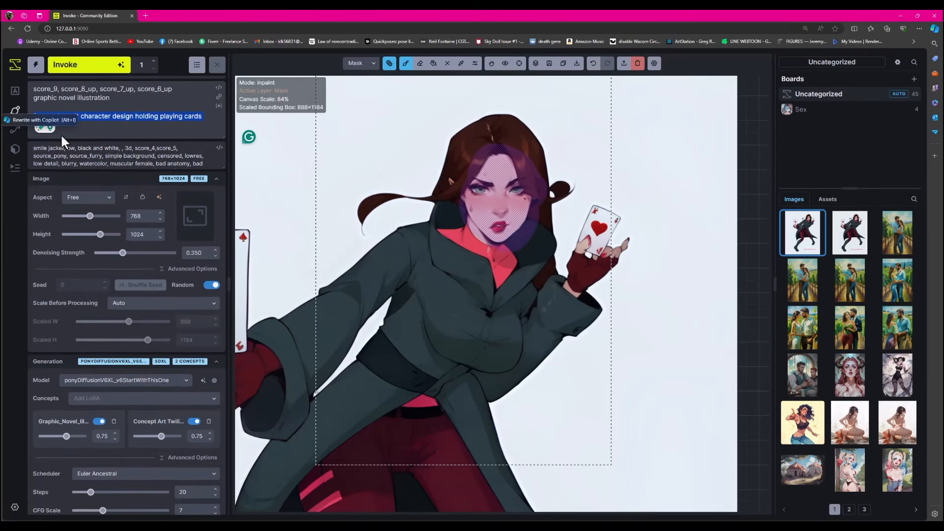
type("sexy female")
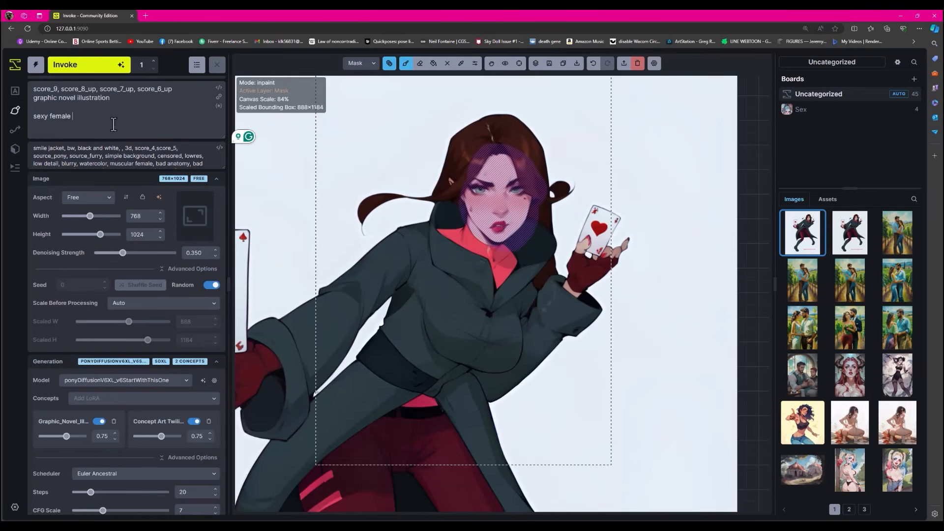
left_click(69, 64)
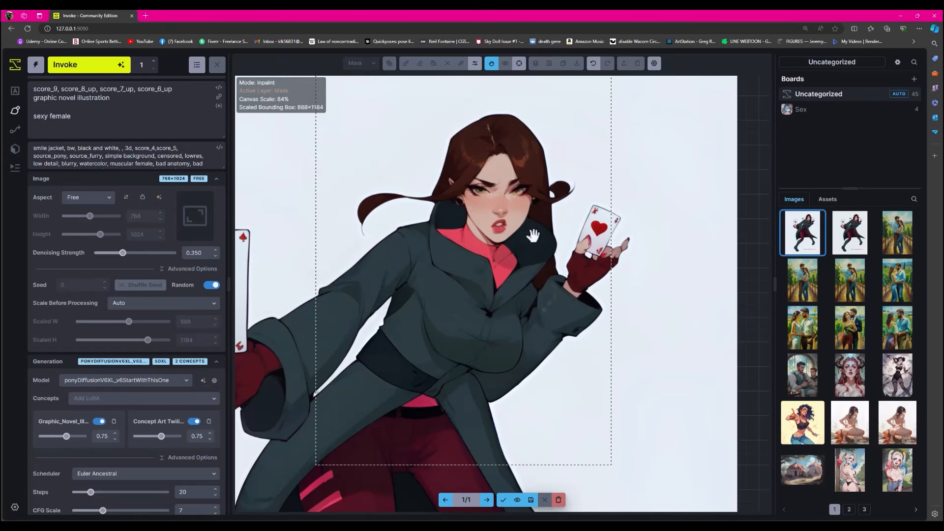
- Discard the inpainted face result and clear the whole canvas
scroll(533, 235, "down", 6)
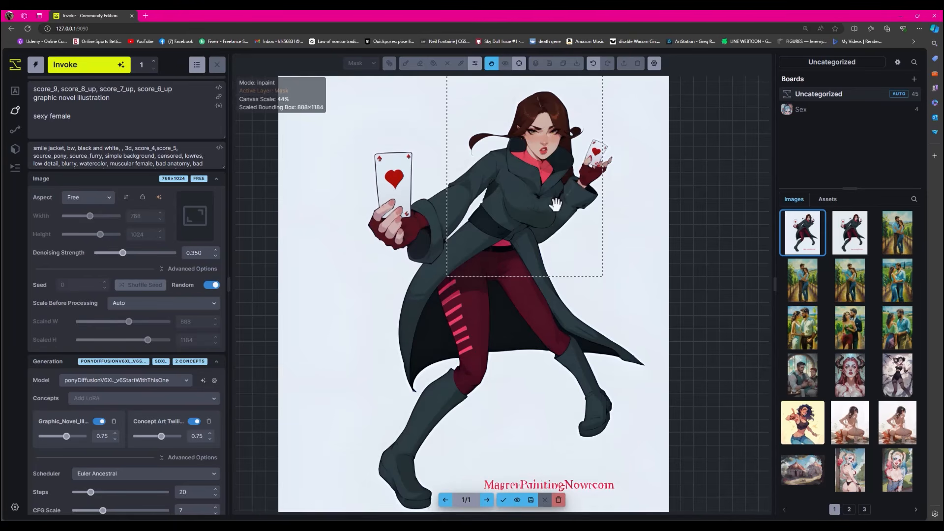
left_click(558, 501)
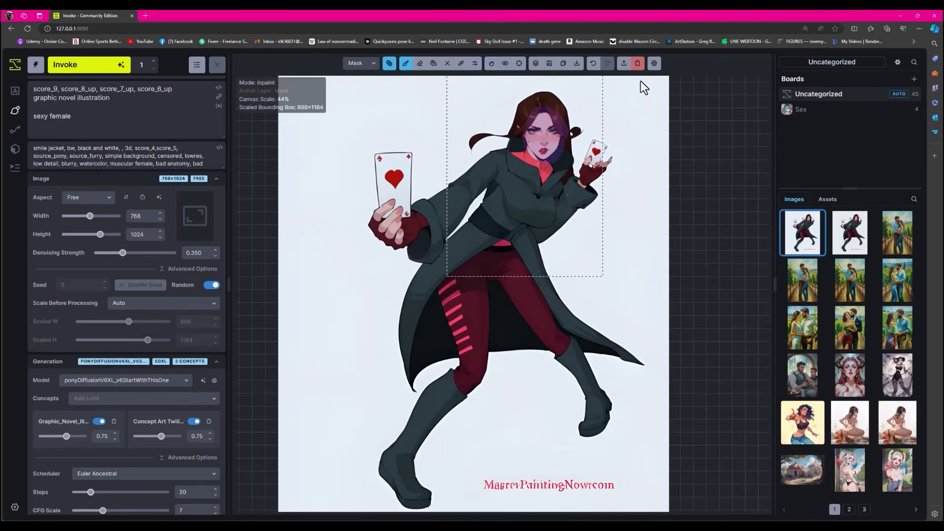
left_click(637, 63)
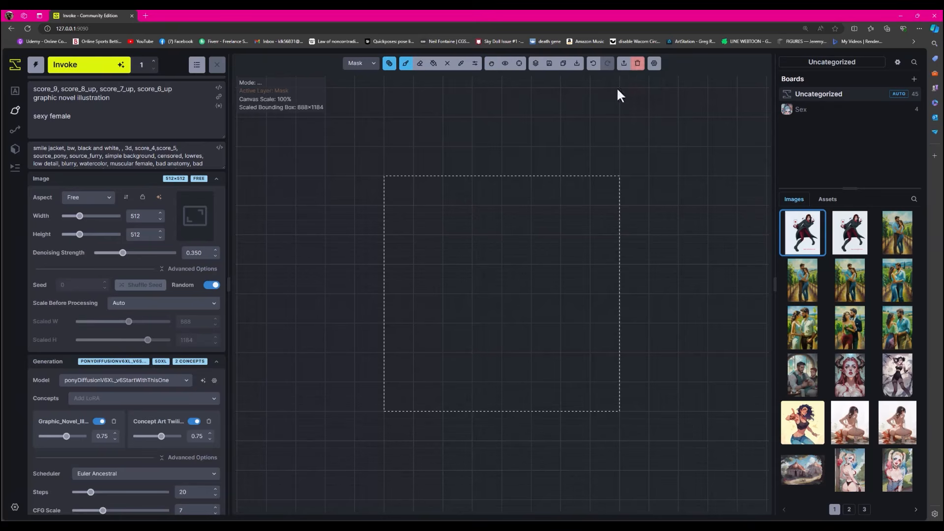
- Select the second Gambit image in the gallery and send it to the Unified Canvas
left_click(850, 232)
left_click(389, 64)
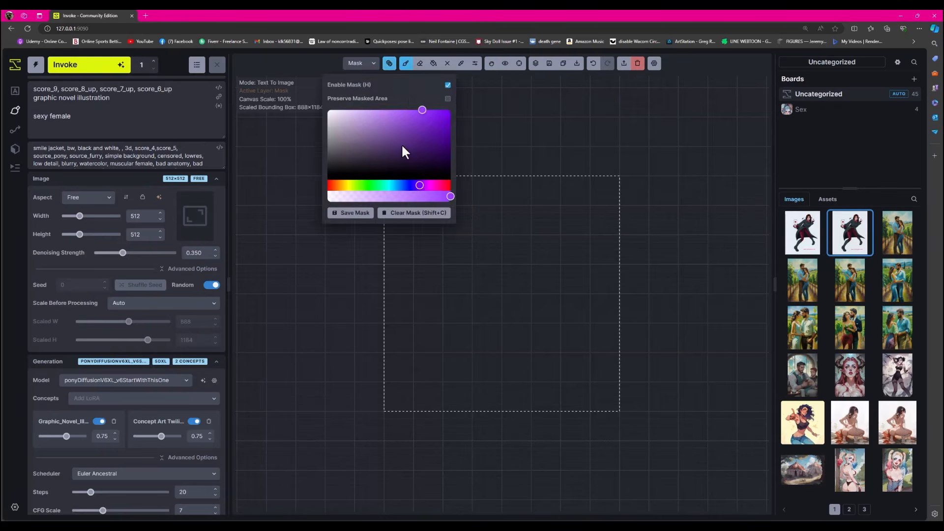
left_click(390, 65)
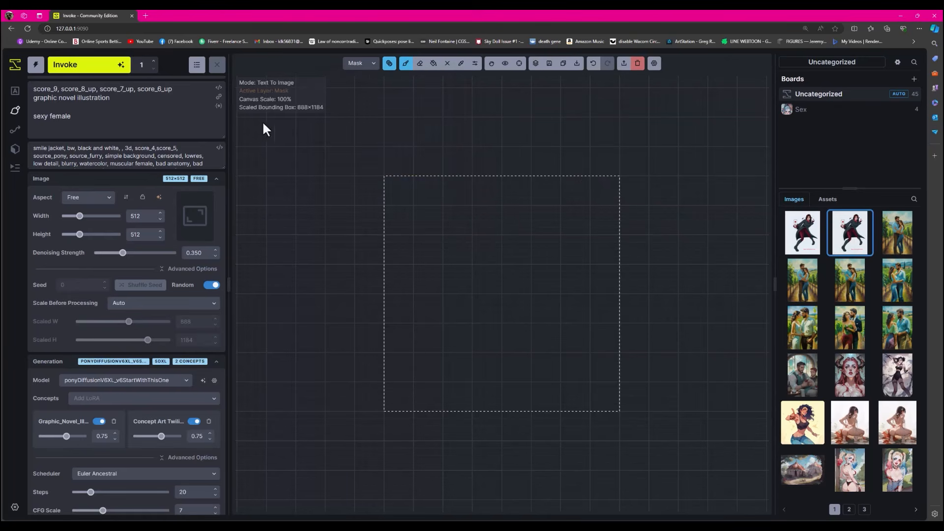
left_click(15, 91)
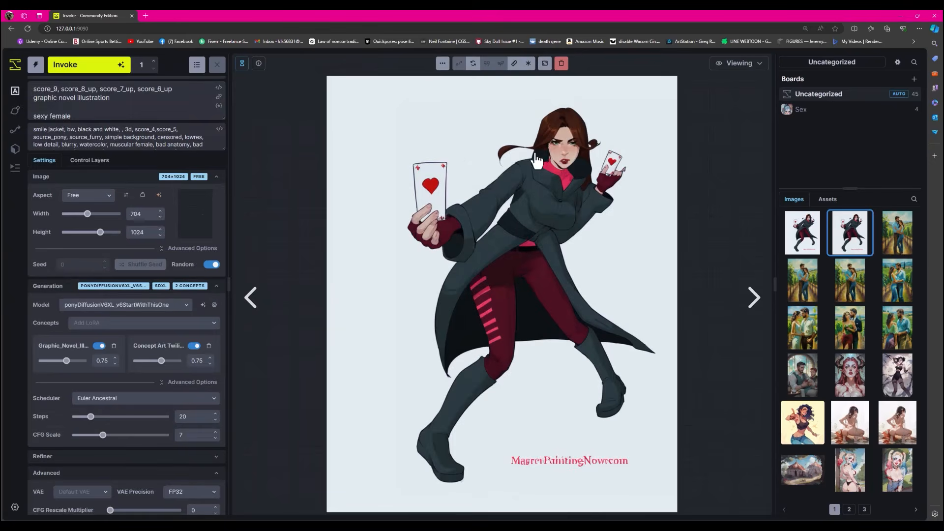
left_click(443, 63)
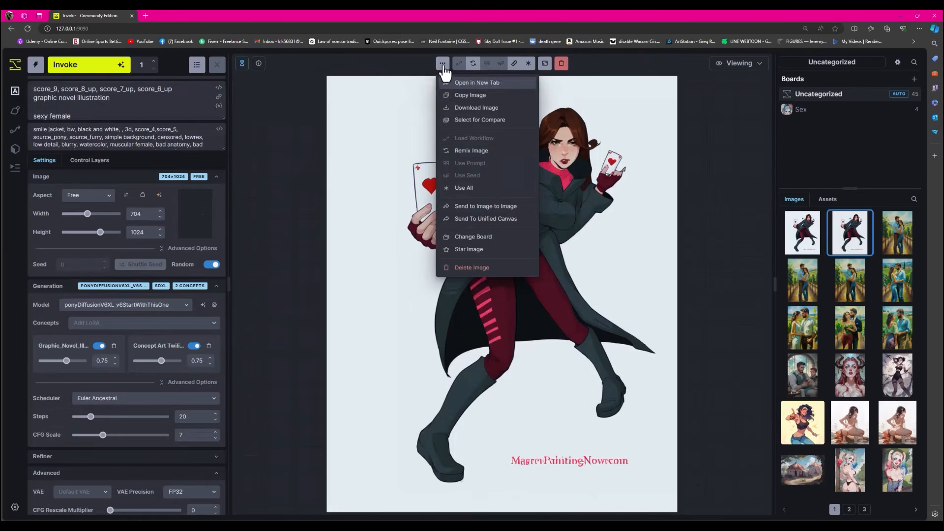
left_click(482, 222)
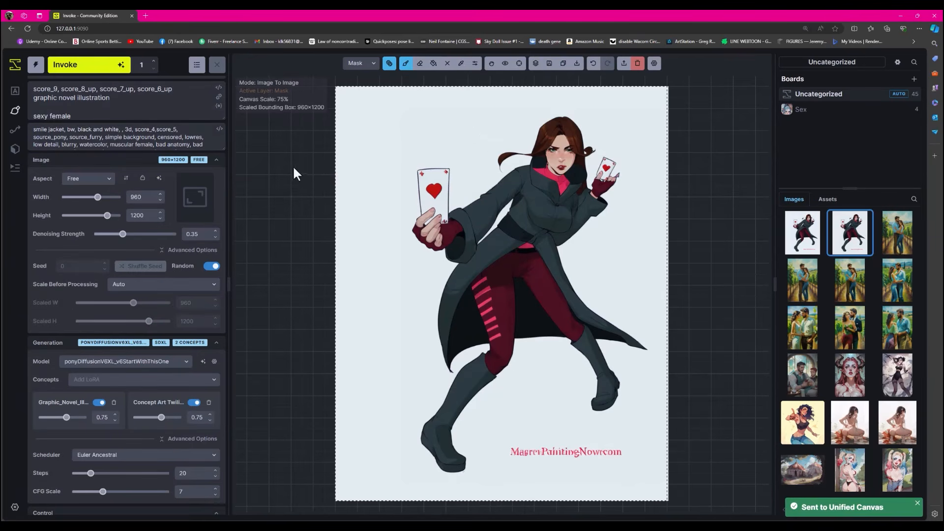
- Resize the bounding box to 768×1088 so it fits closely around the full Gambit figure
left_click(491, 63)
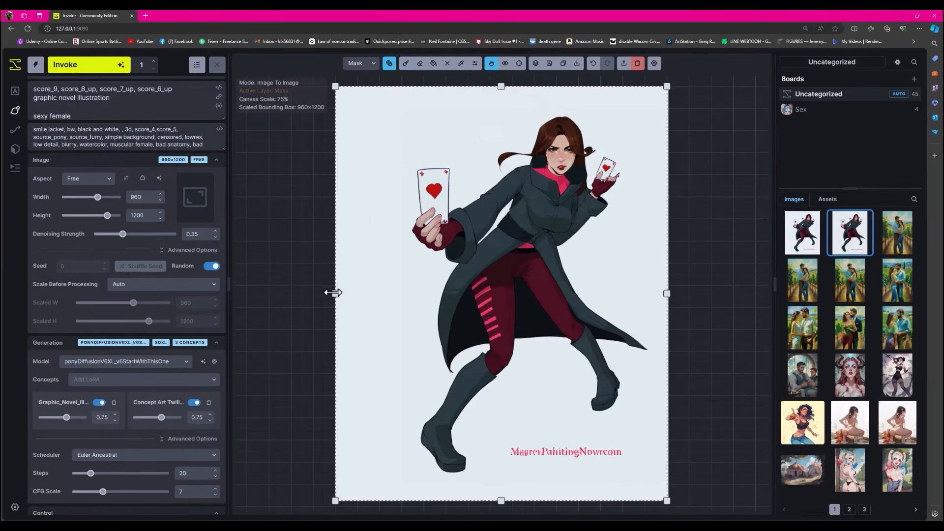
left_click_drag(332, 292, 402, 285)
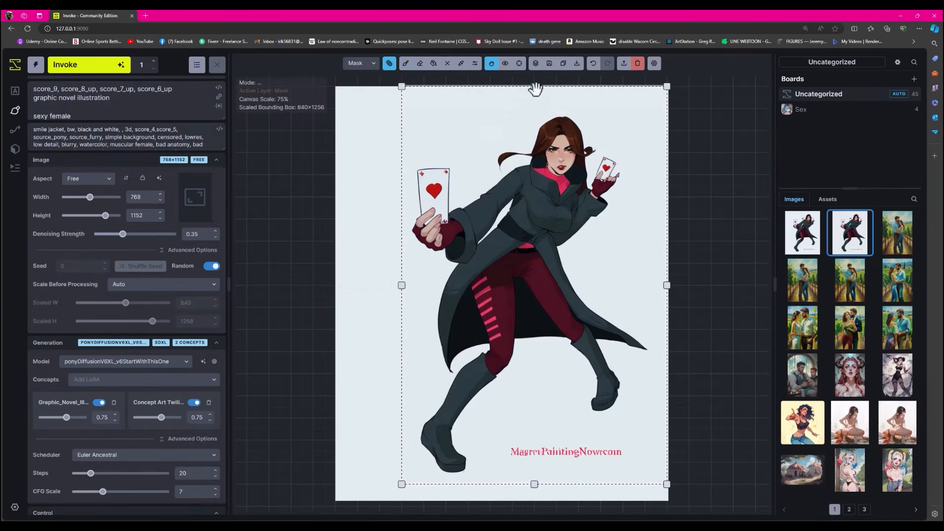
left_click_drag(535, 89, 533, 104)
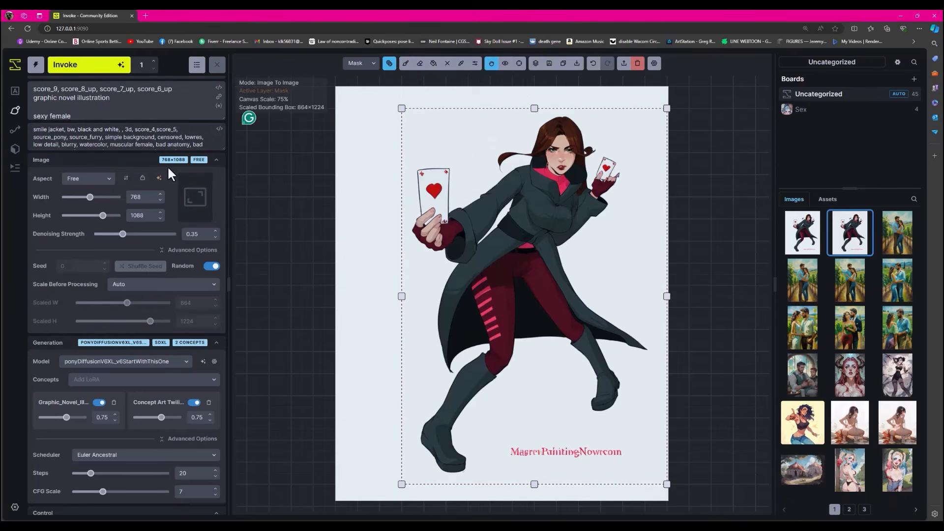
- Extend the prompt to "sexy female version of Gamit xmen holding playing cards" and generate with denoising strength 0.55
type("version of G")
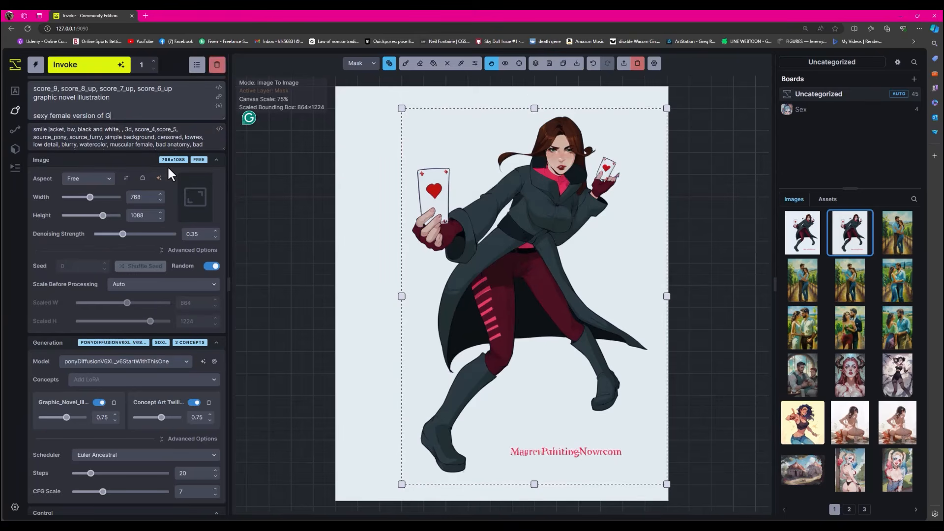
type("amit xmen holdin")
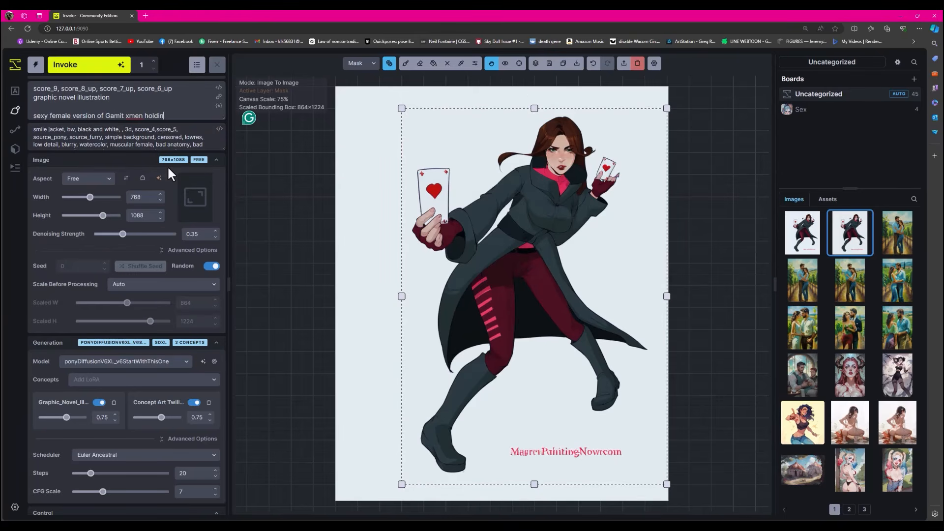
type("g playing cards")
left_click(94, 71)
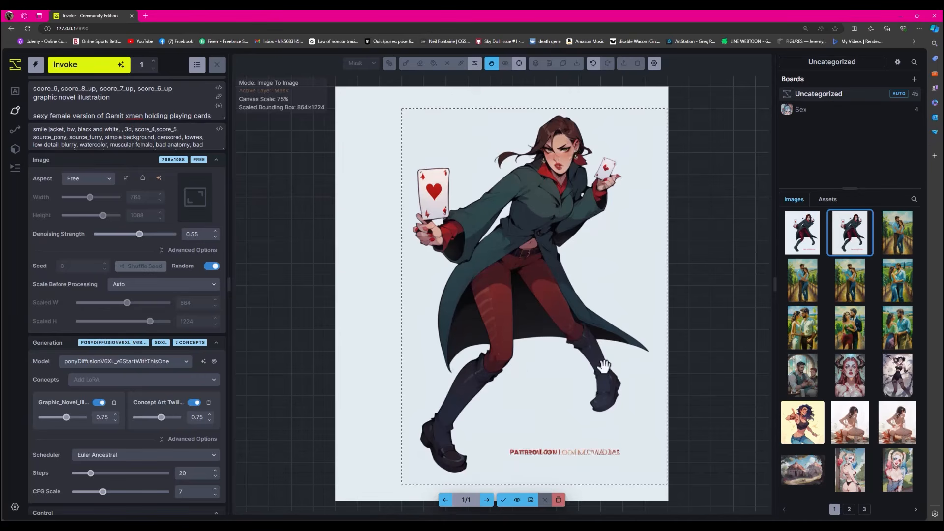
- Compare the newly generated full figure repeatedly with the original, checking the face, hands, cards, coat and legs
left_click(517, 500)
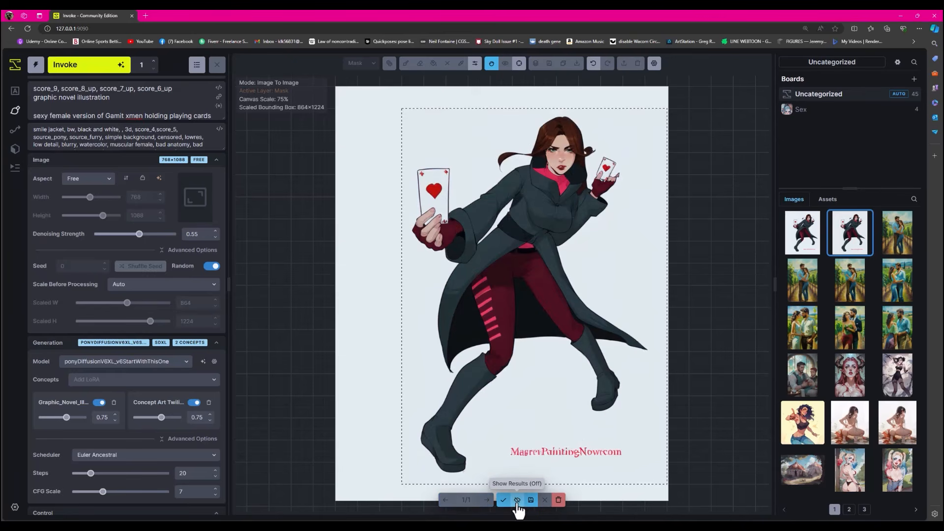
left_click(517, 500)
left_click(517, 500)
left_click(517, 500)
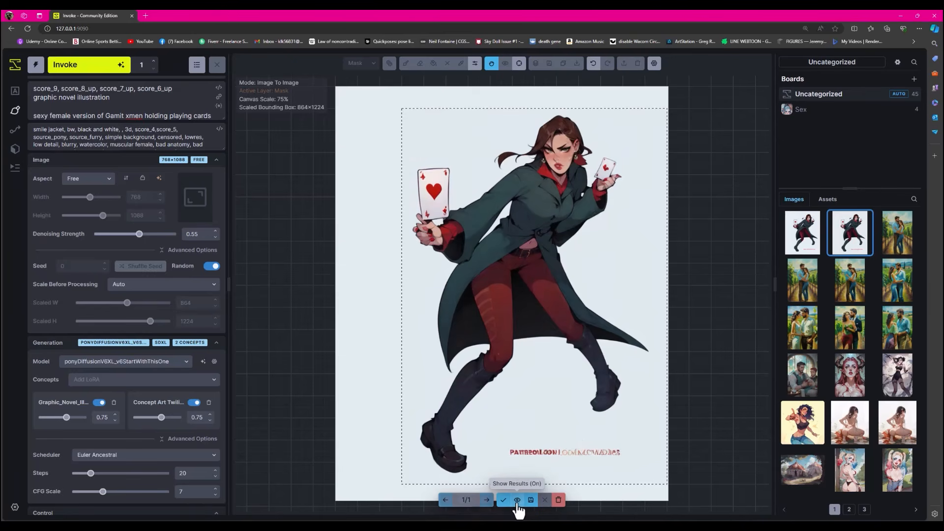
left_click(517, 500)
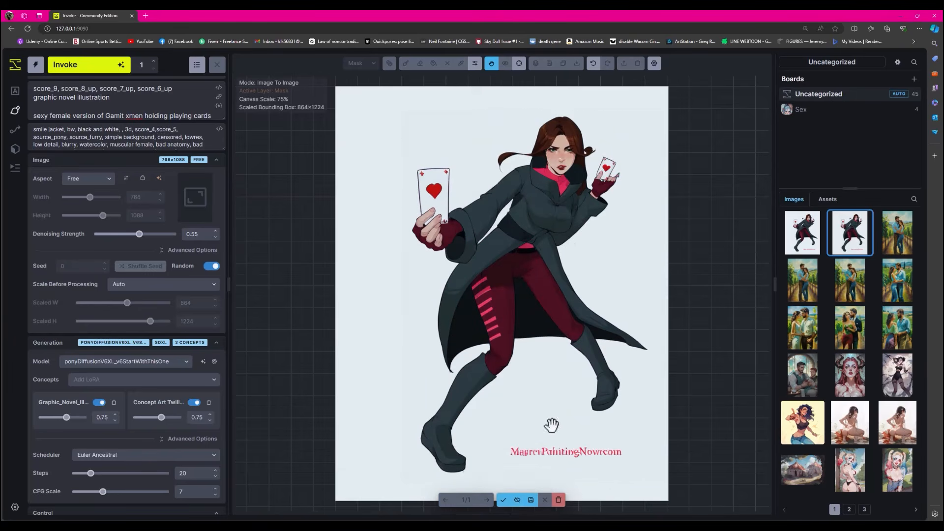
left_click(517, 500)
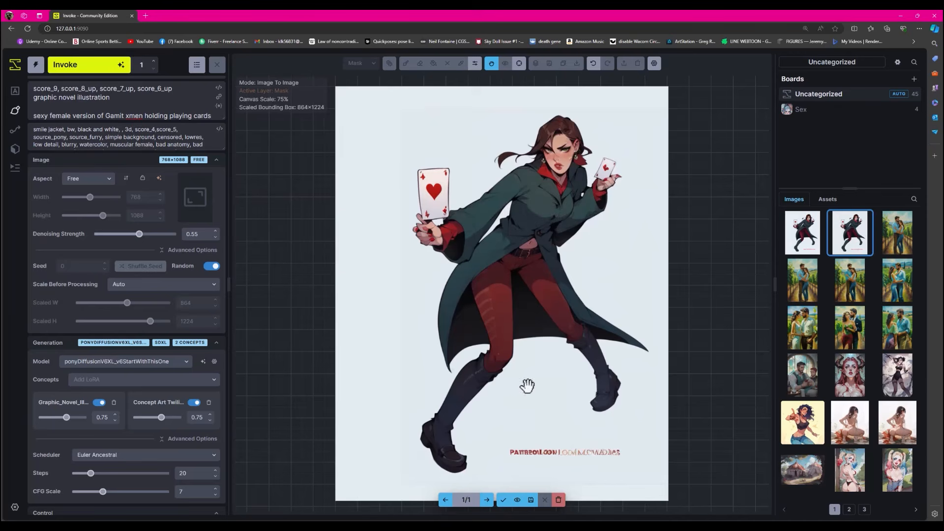
left_click(518, 500)
left_click(517, 499)
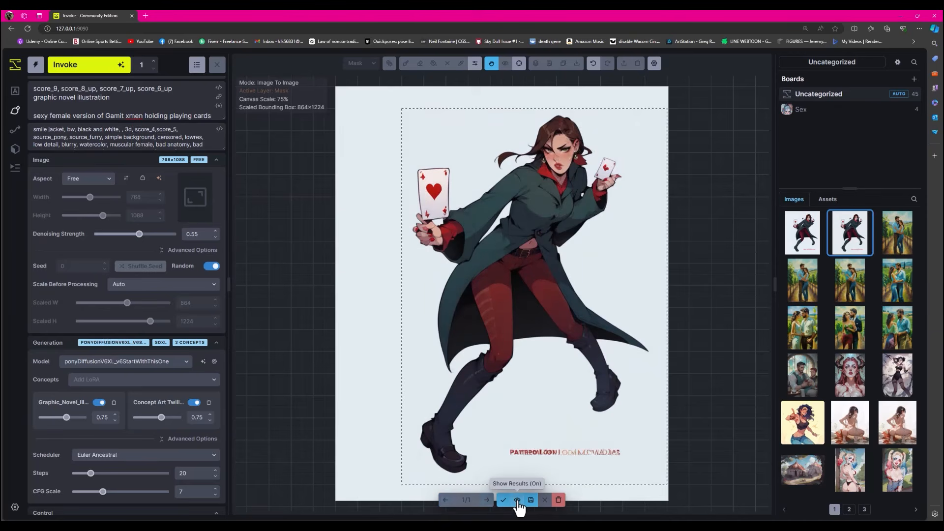
left_click(517, 500)
left_click(517, 500)
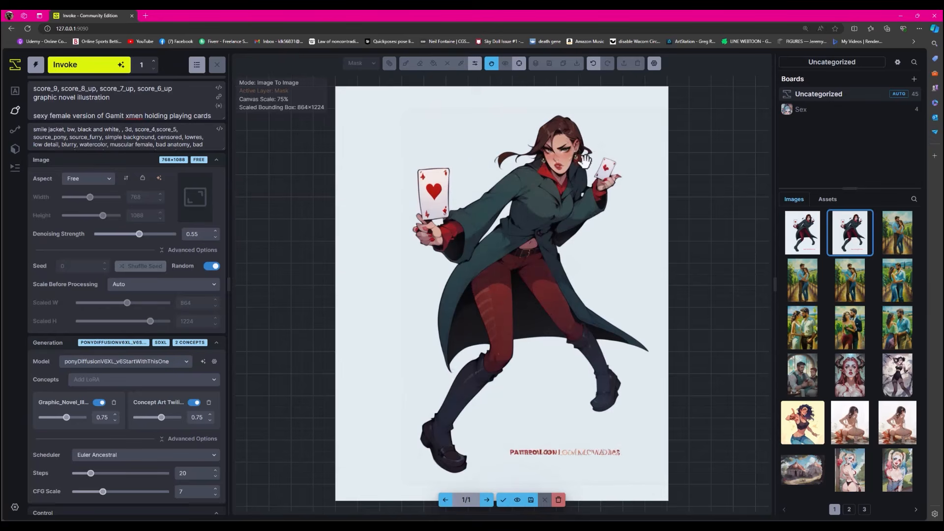
left_click(517, 500)
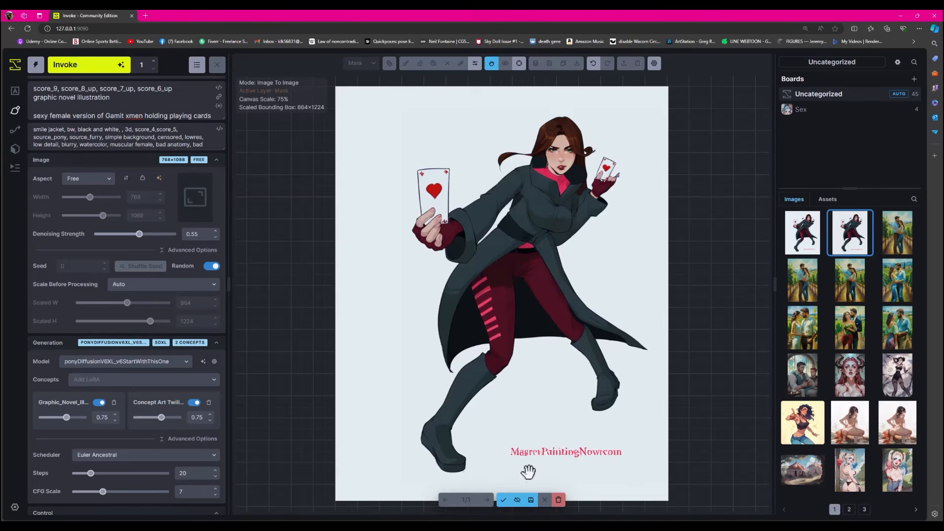
left_click(517, 499)
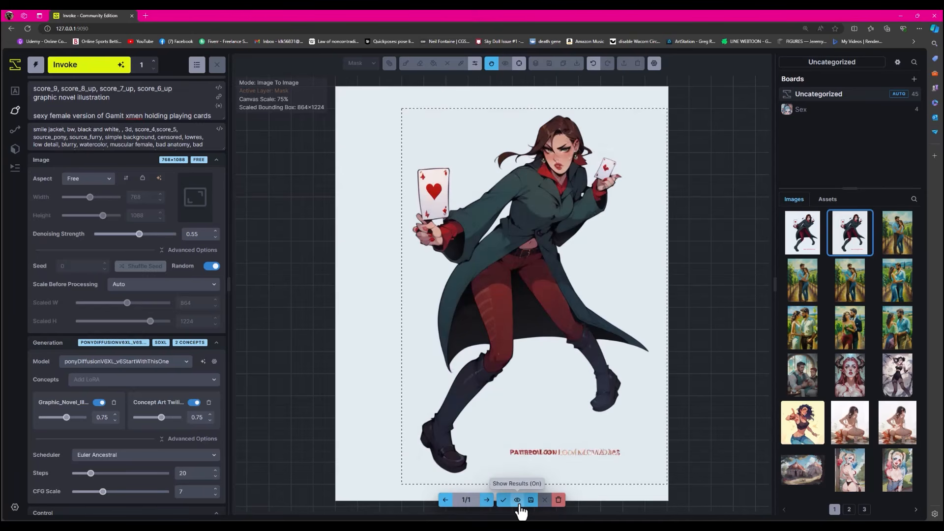
left_click(519, 506)
left_click(519, 507)
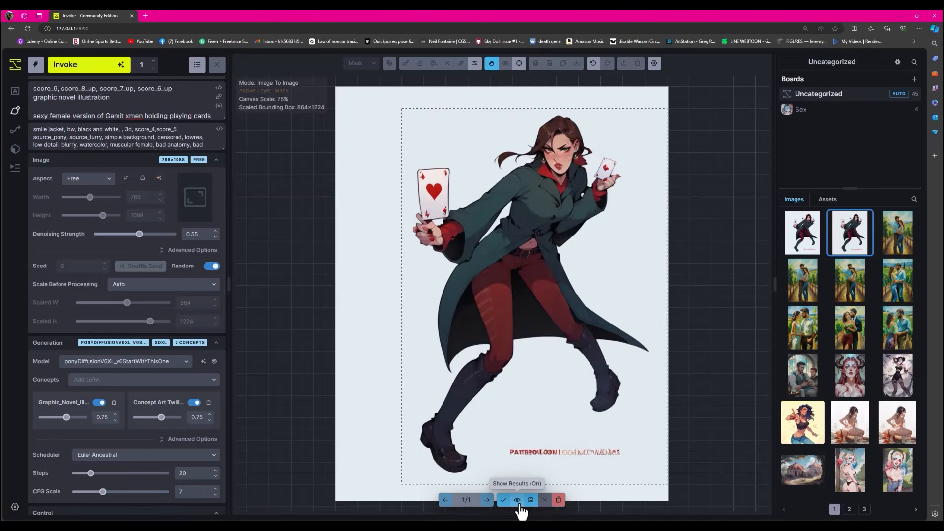
- Show and hide the generated result over the original Gambit drawing to compare the face, hair, hands and coat colours
left_click(519, 506)
left_click(519, 506)
left_click(519, 507)
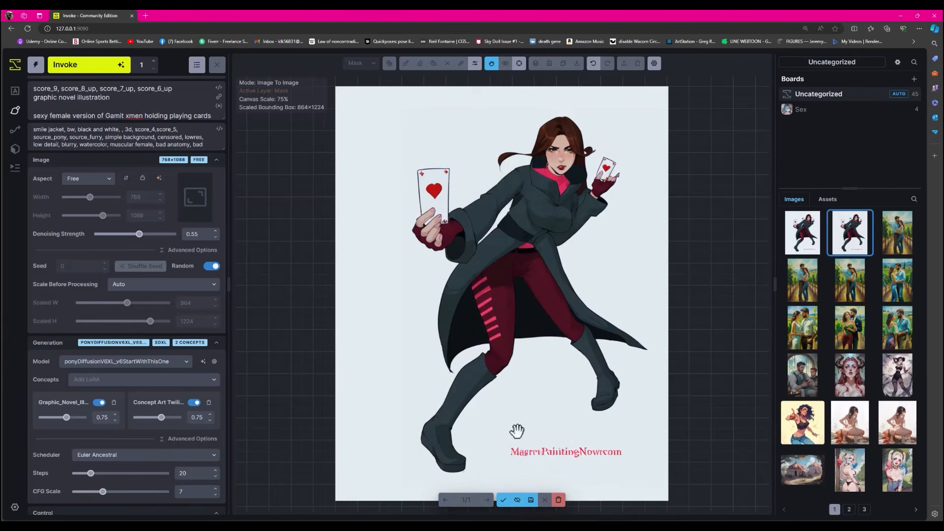
left_click(519, 503)
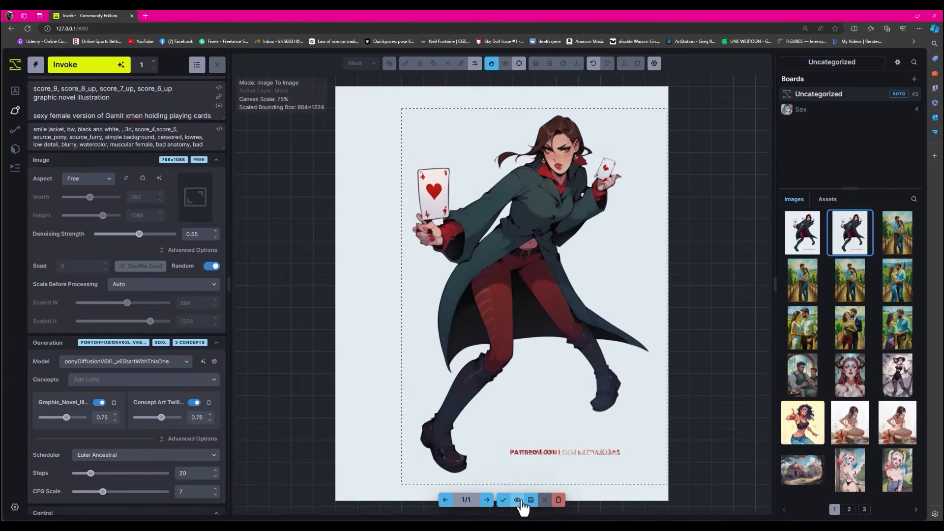
left_click(519, 503)
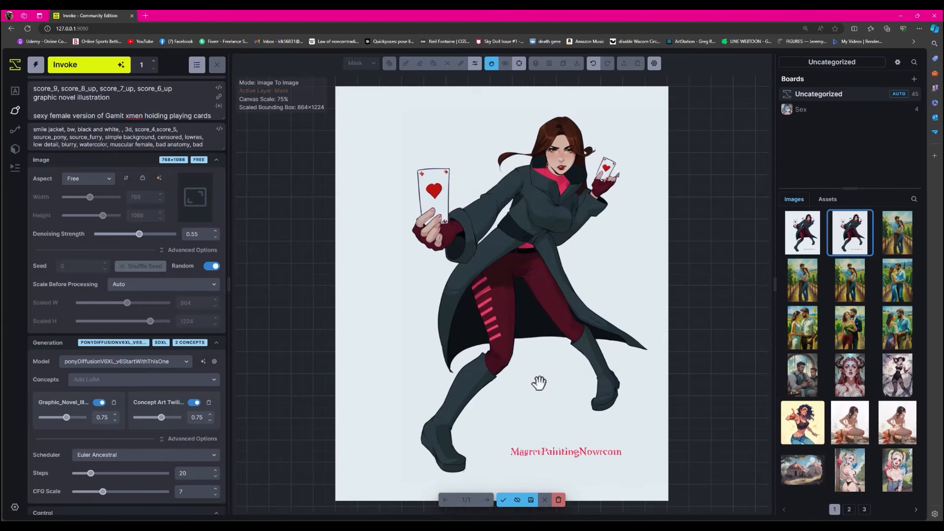
left_click(517, 501)
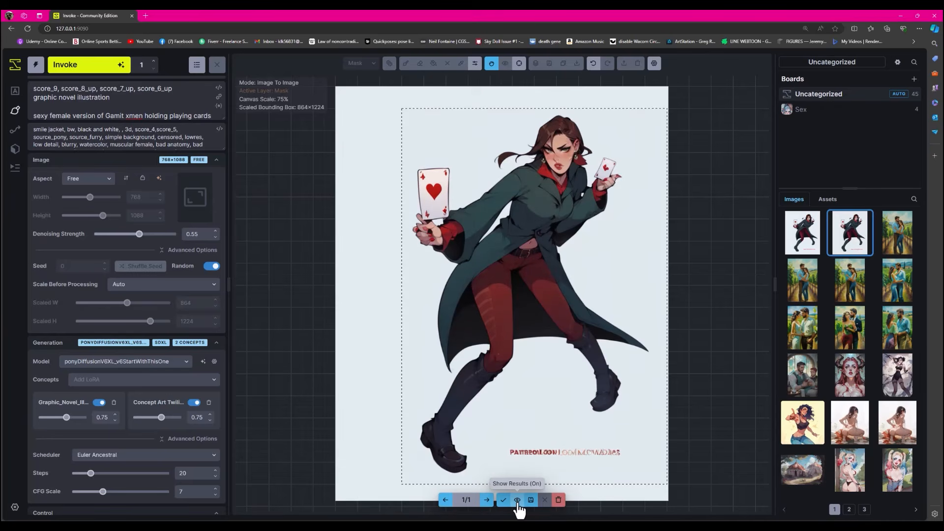
left_click(517, 500)
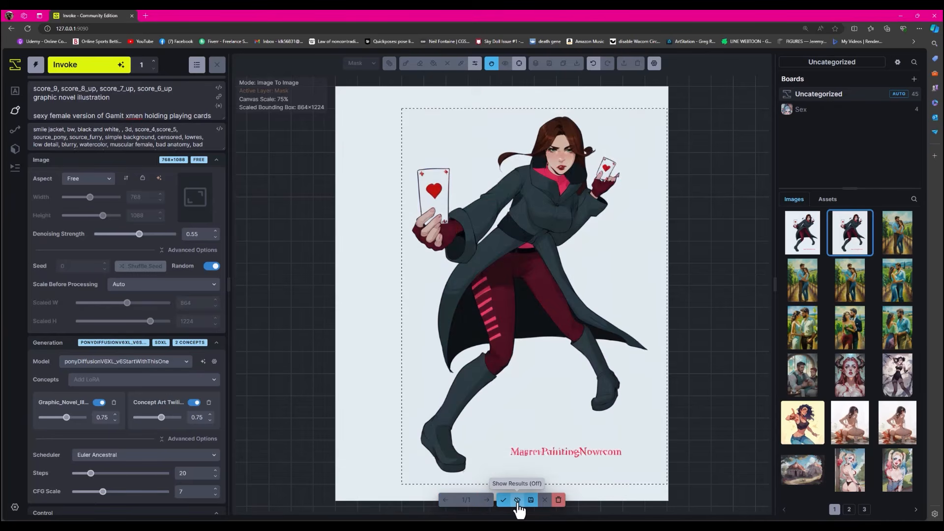
left_click(517, 501)
left_click(517, 501)
left_click(517, 500)
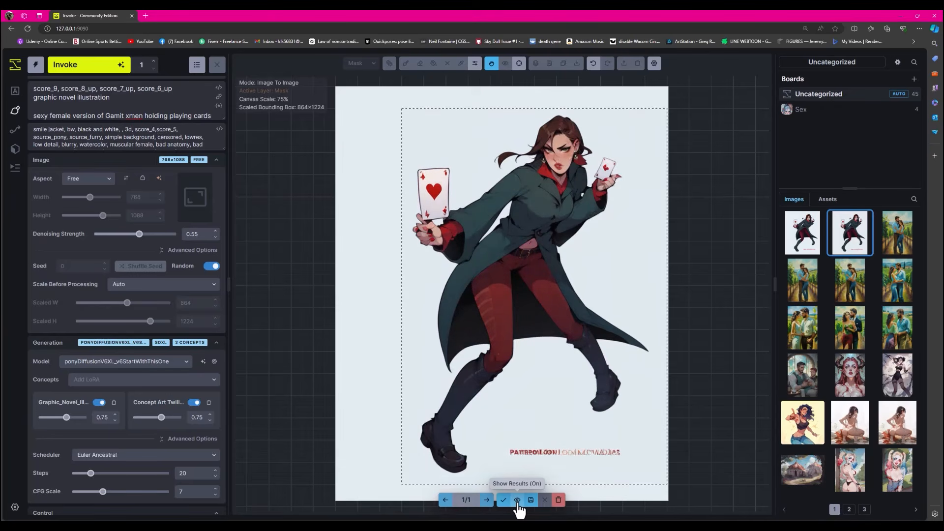
left_click(517, 501)
left_click(517, 501)
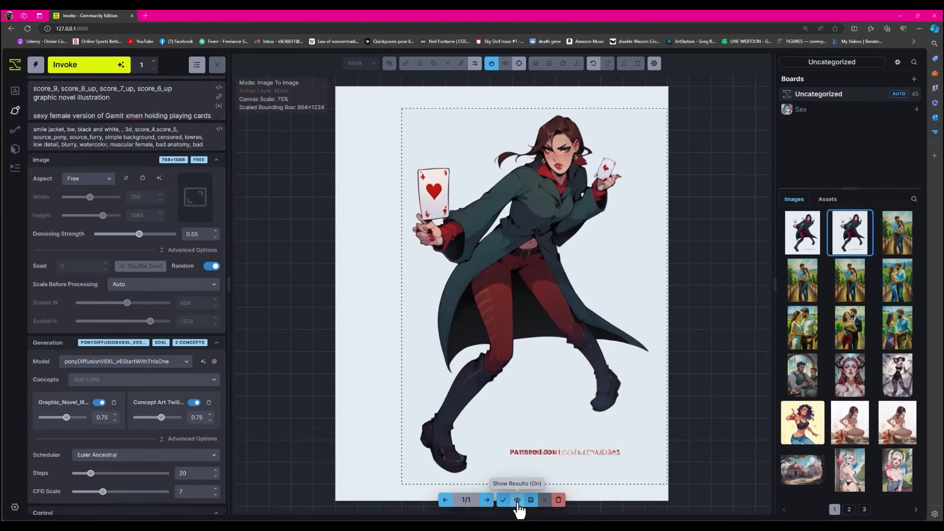
- Examine the generated figure up close, checking the face, coat and card hand, and the trousers and boots against the original
scroll(580, 191, "up", 5)
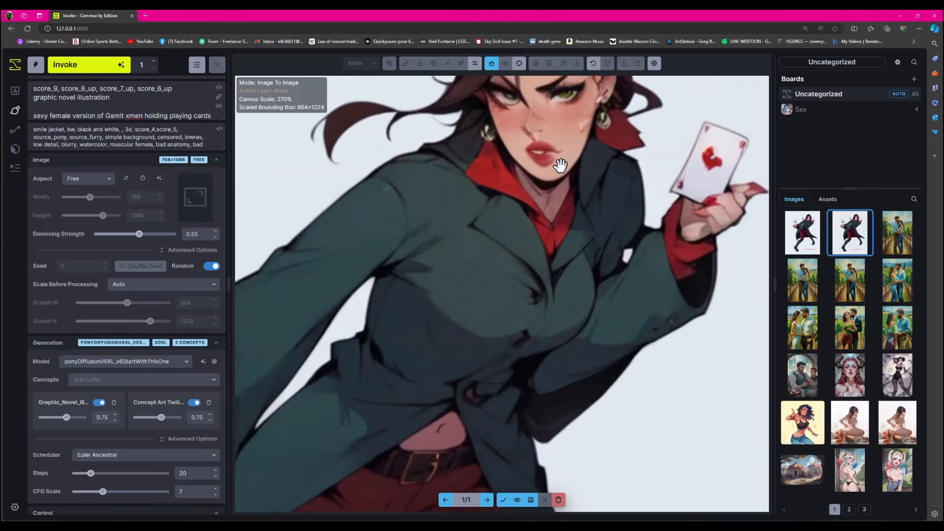
scroll(557, 176, "down", 5)
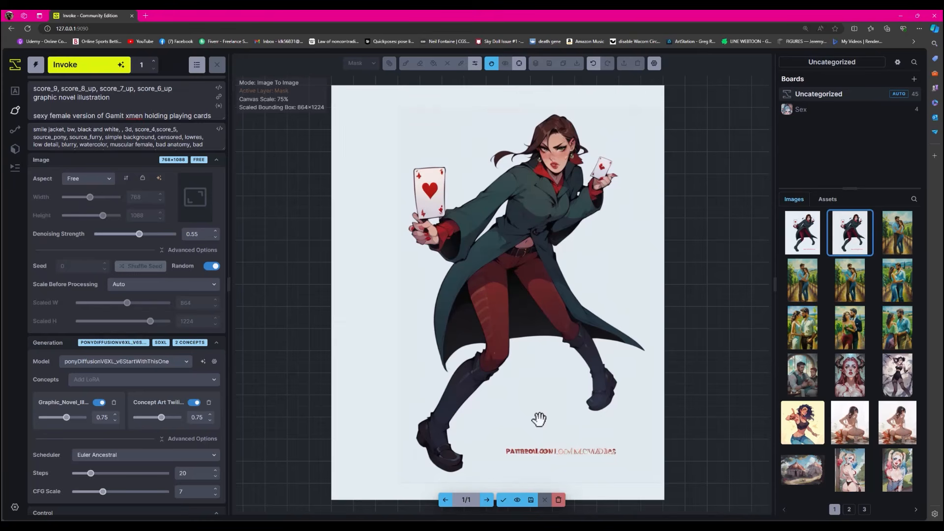
left_click(516, 500)
left_click(517, 500)
left_click(517, 500)
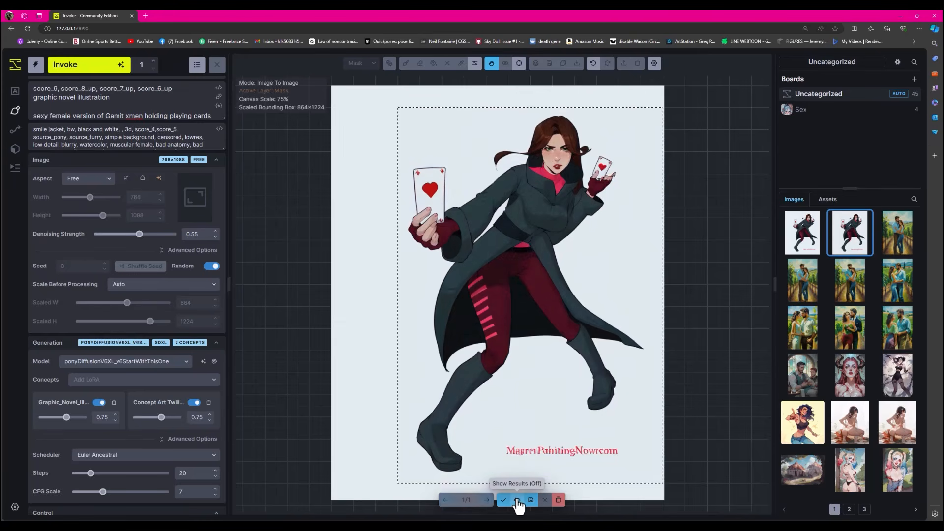
left_click(516, 500)
scroll(492, 431, "up", 5)
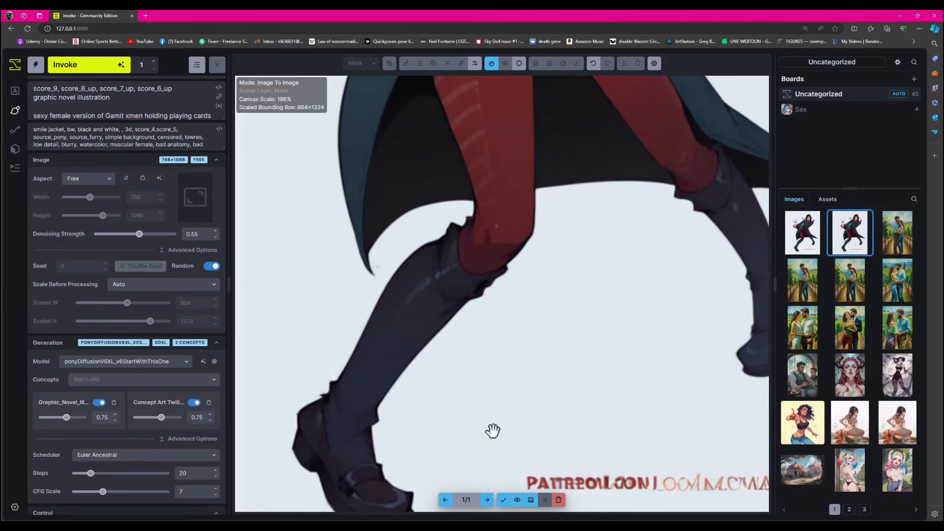
scroll(492, 431, "down", 2)
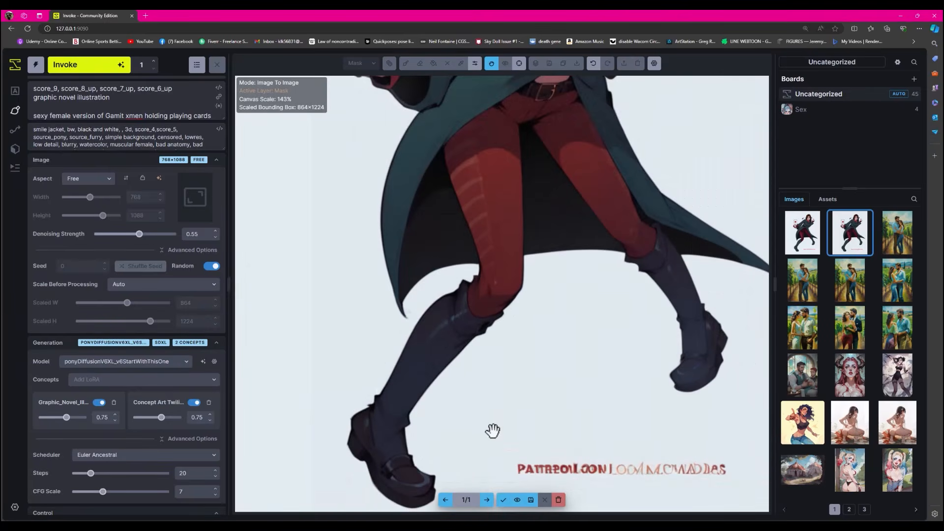
scroll(493, 430, "down", 3)
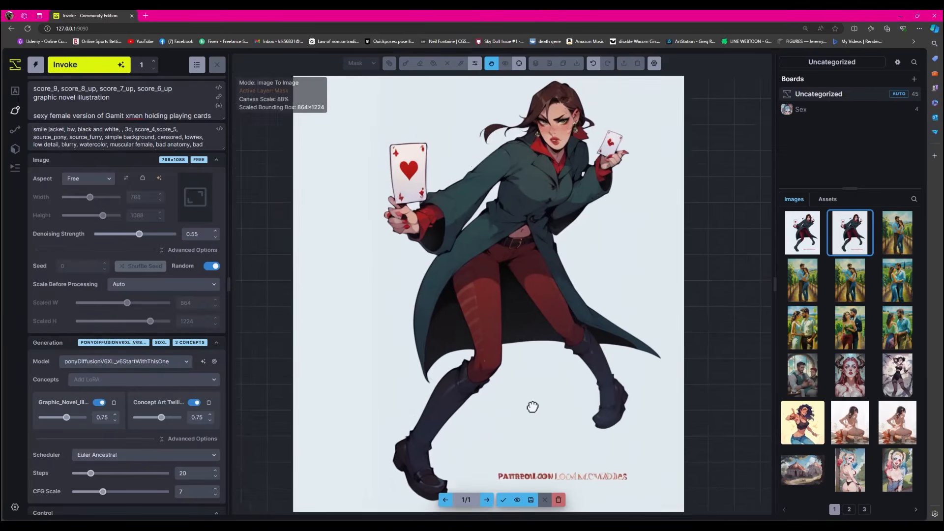
- Alternate between the generated figure and the original drawing at full-figure view, comparing the pose, card hands, trouser stripes, boots and signature text
left_click(519, 502)
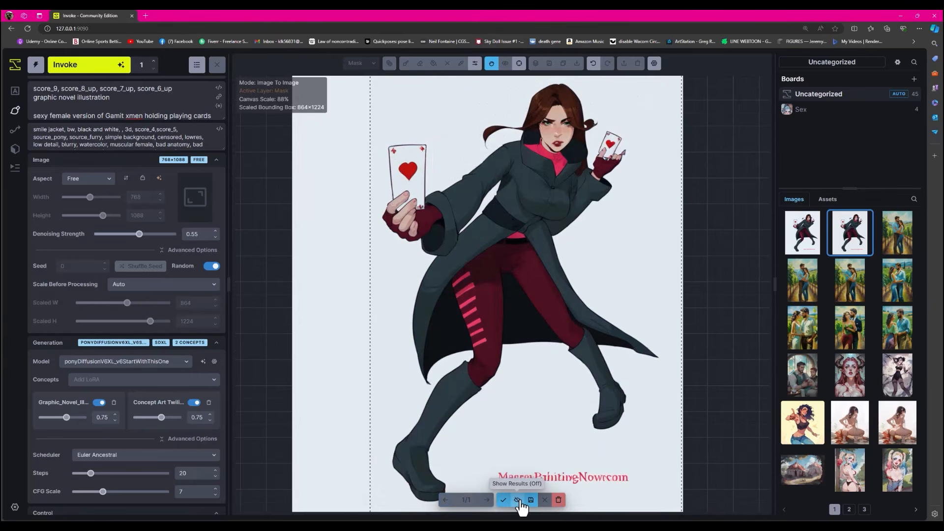
left_click(518, 501)
left_click(518, 500)
left_click(518, 500)
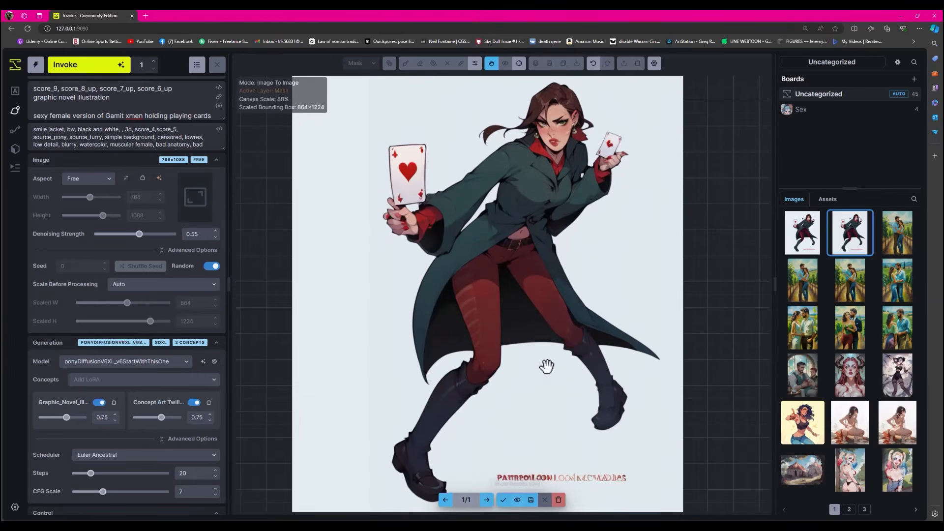
left_click(518, 501)
left_click(519, 502)
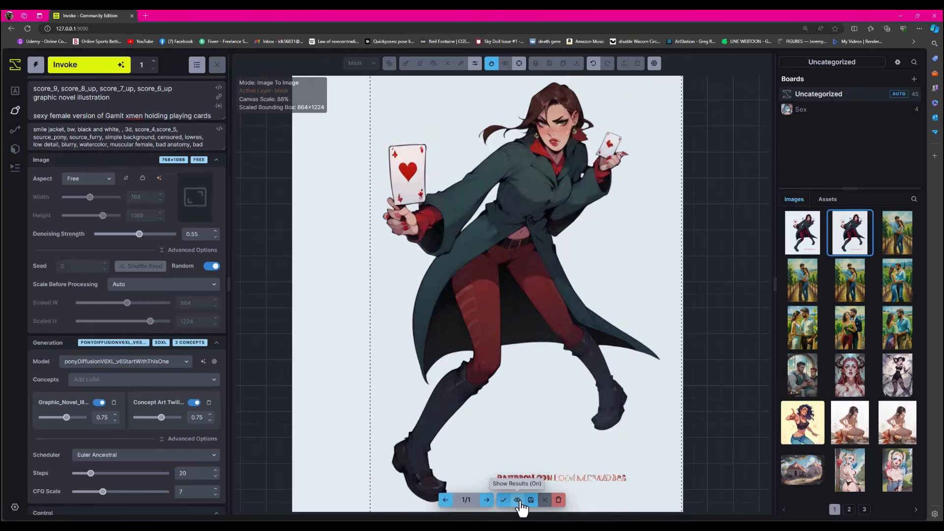
left_click(518, 501)
left_click(518, 501)
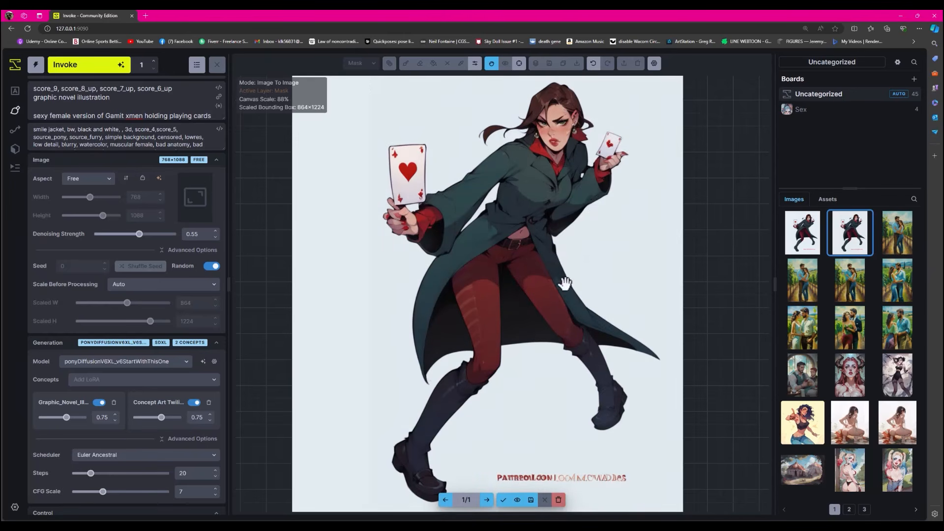
left_click(518, 500)
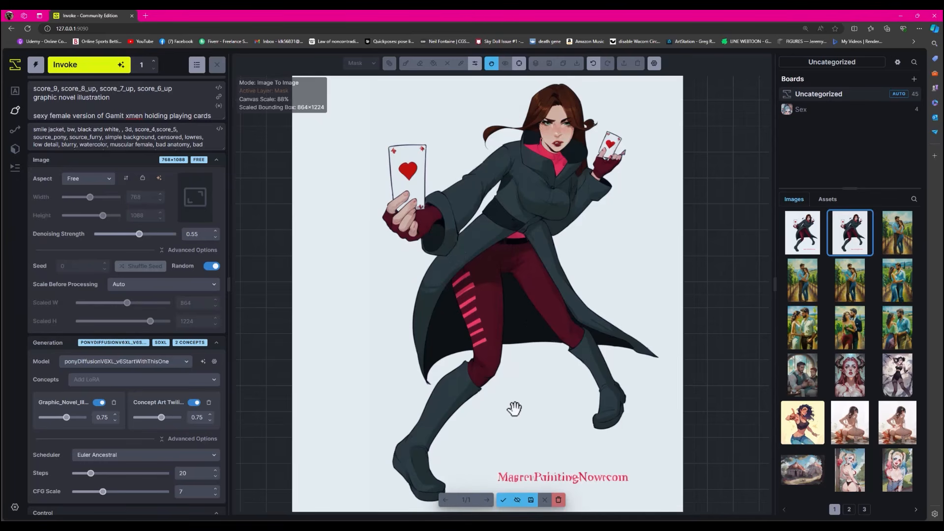
left_click(517, 500)
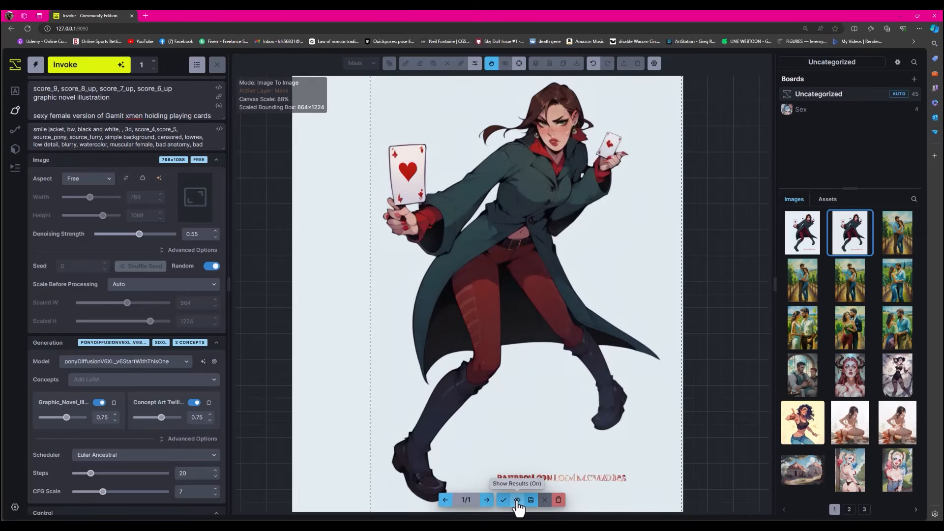
left_click(517, 500)
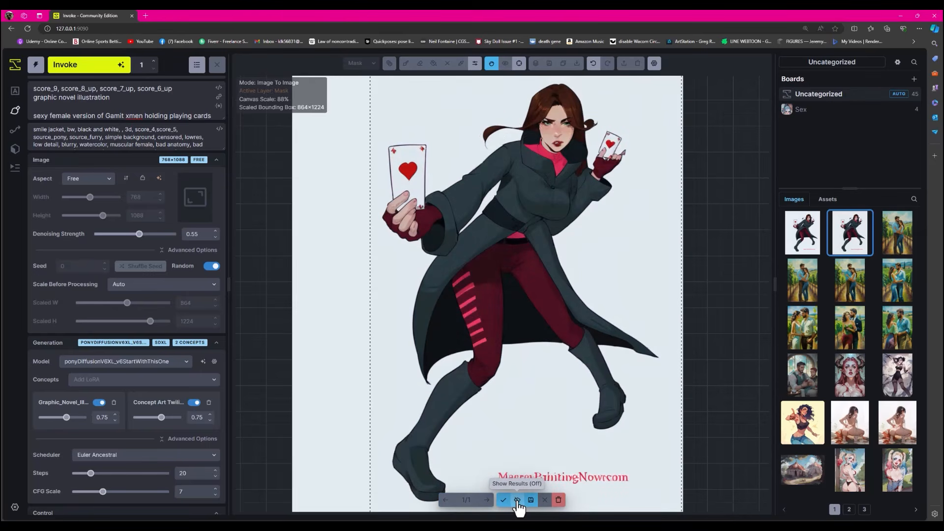
left_click(517, 500)
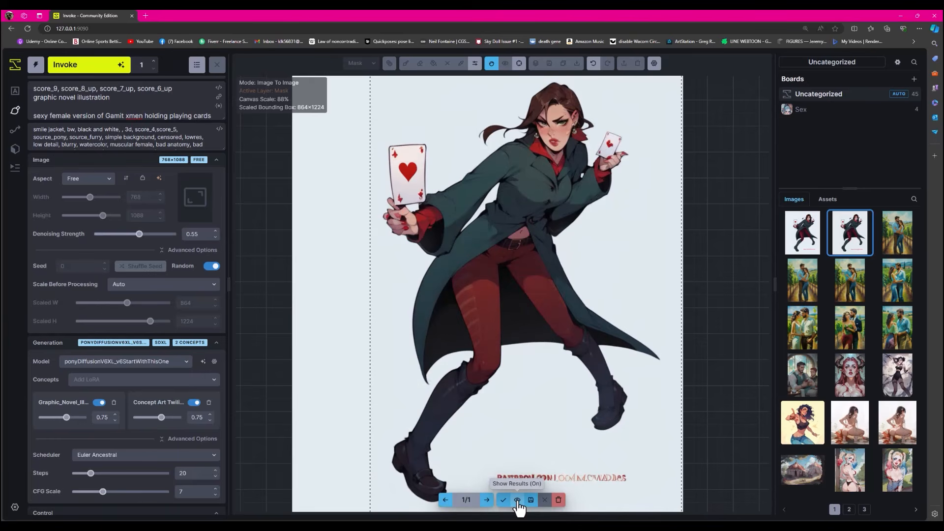
left_click(517, 500)
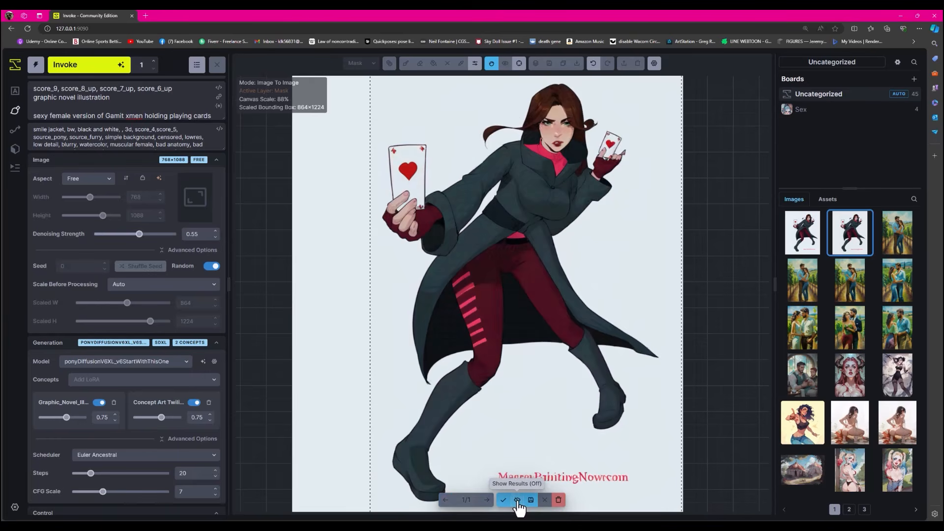
left_click(517, 500)
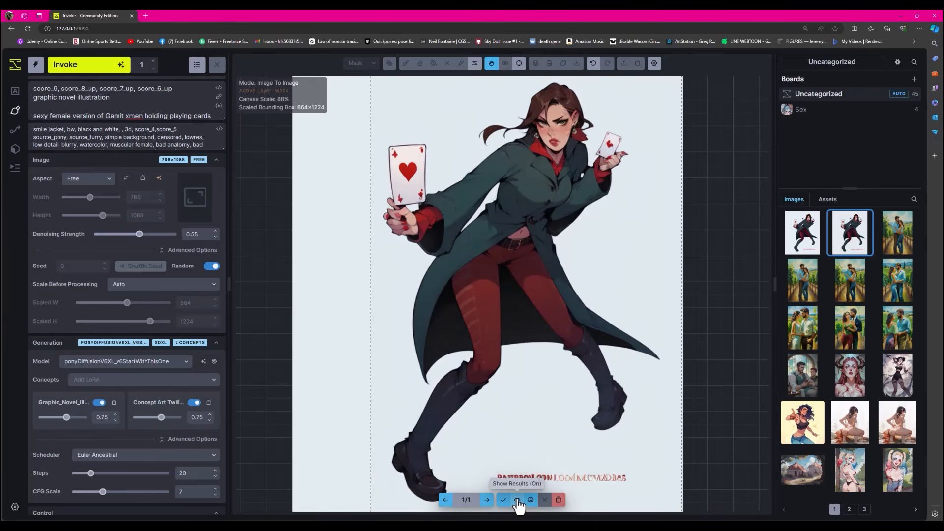
left_click(517, 500)
left_click(517, 500)
left_click(517, 500)
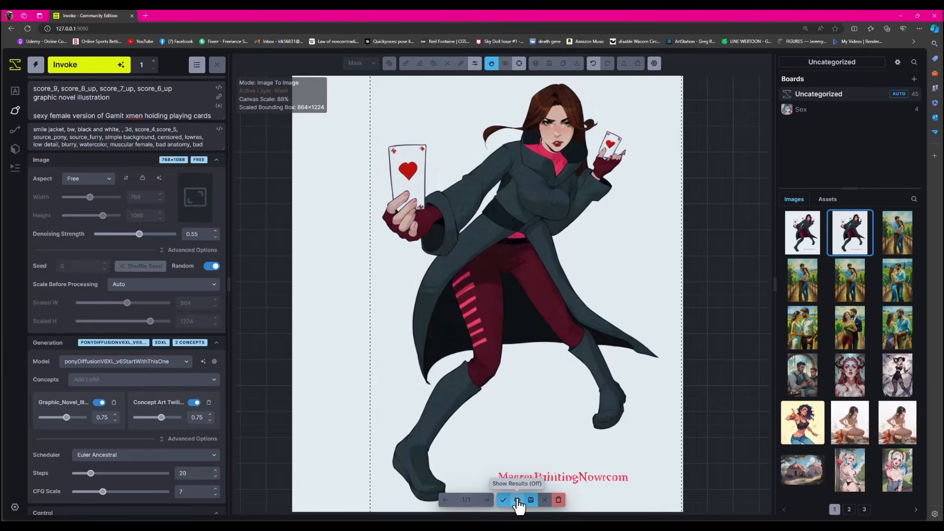
left_click(517, 499)
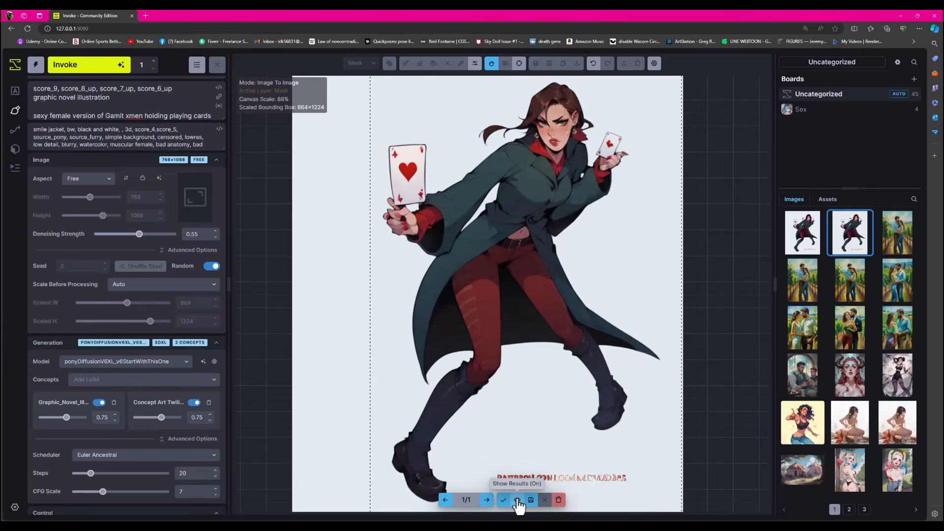
left_click(518, 500)
left_click(517, 499)
left_click(517, 500)
left_click(517, 500)
left_click(517, 500)
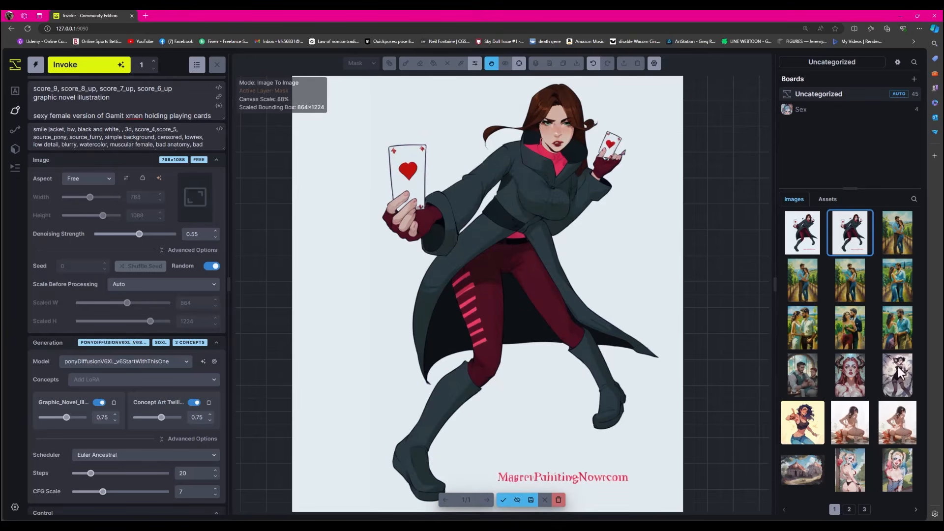